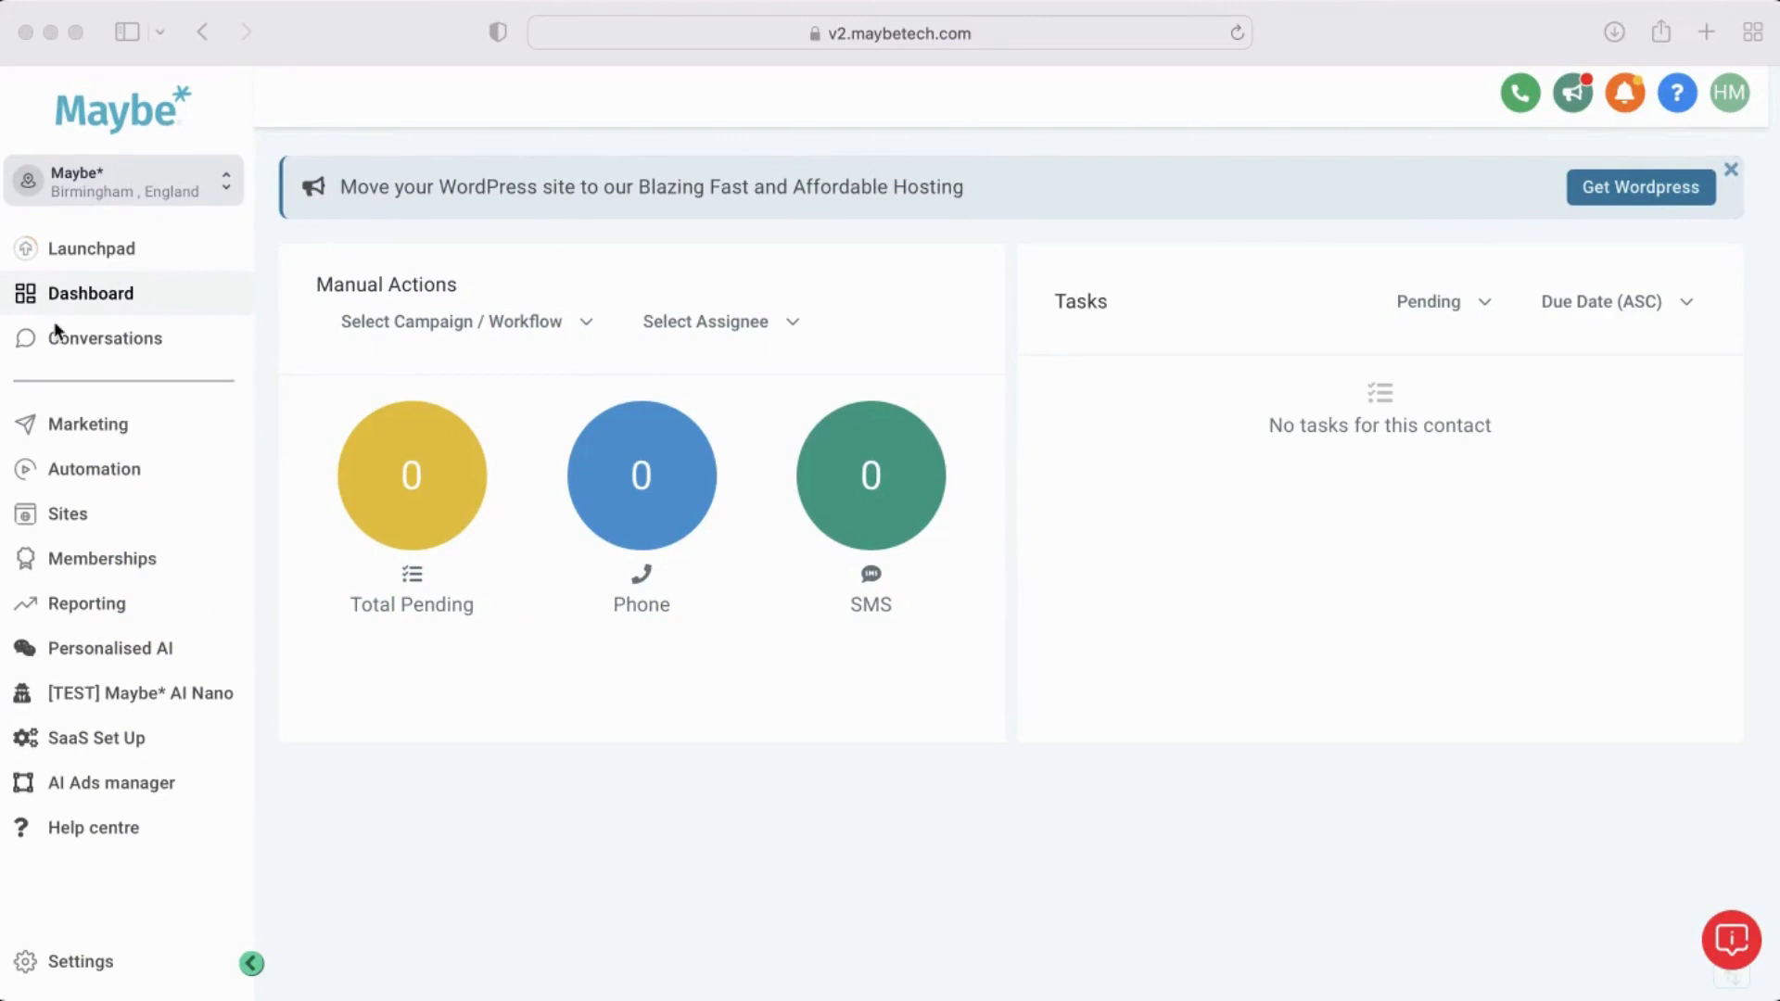
Open the Social Planner in the Marketing section.
left_click(89, 299)
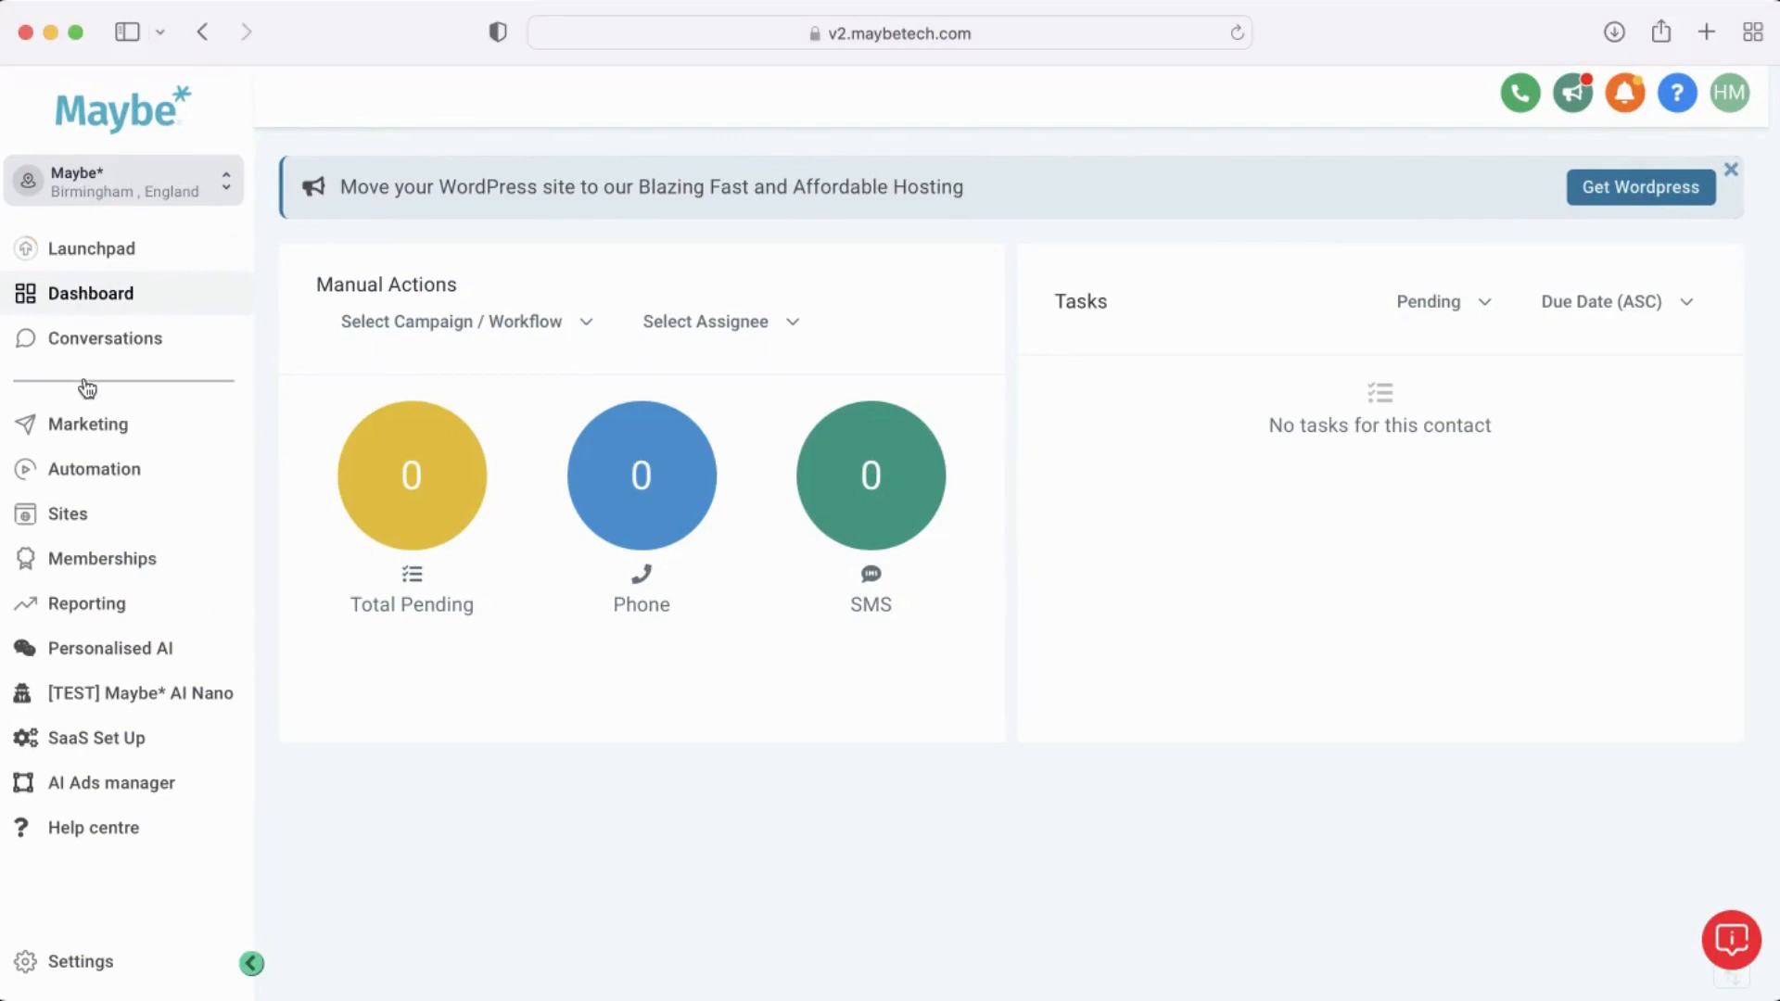
left_click(94, 428)
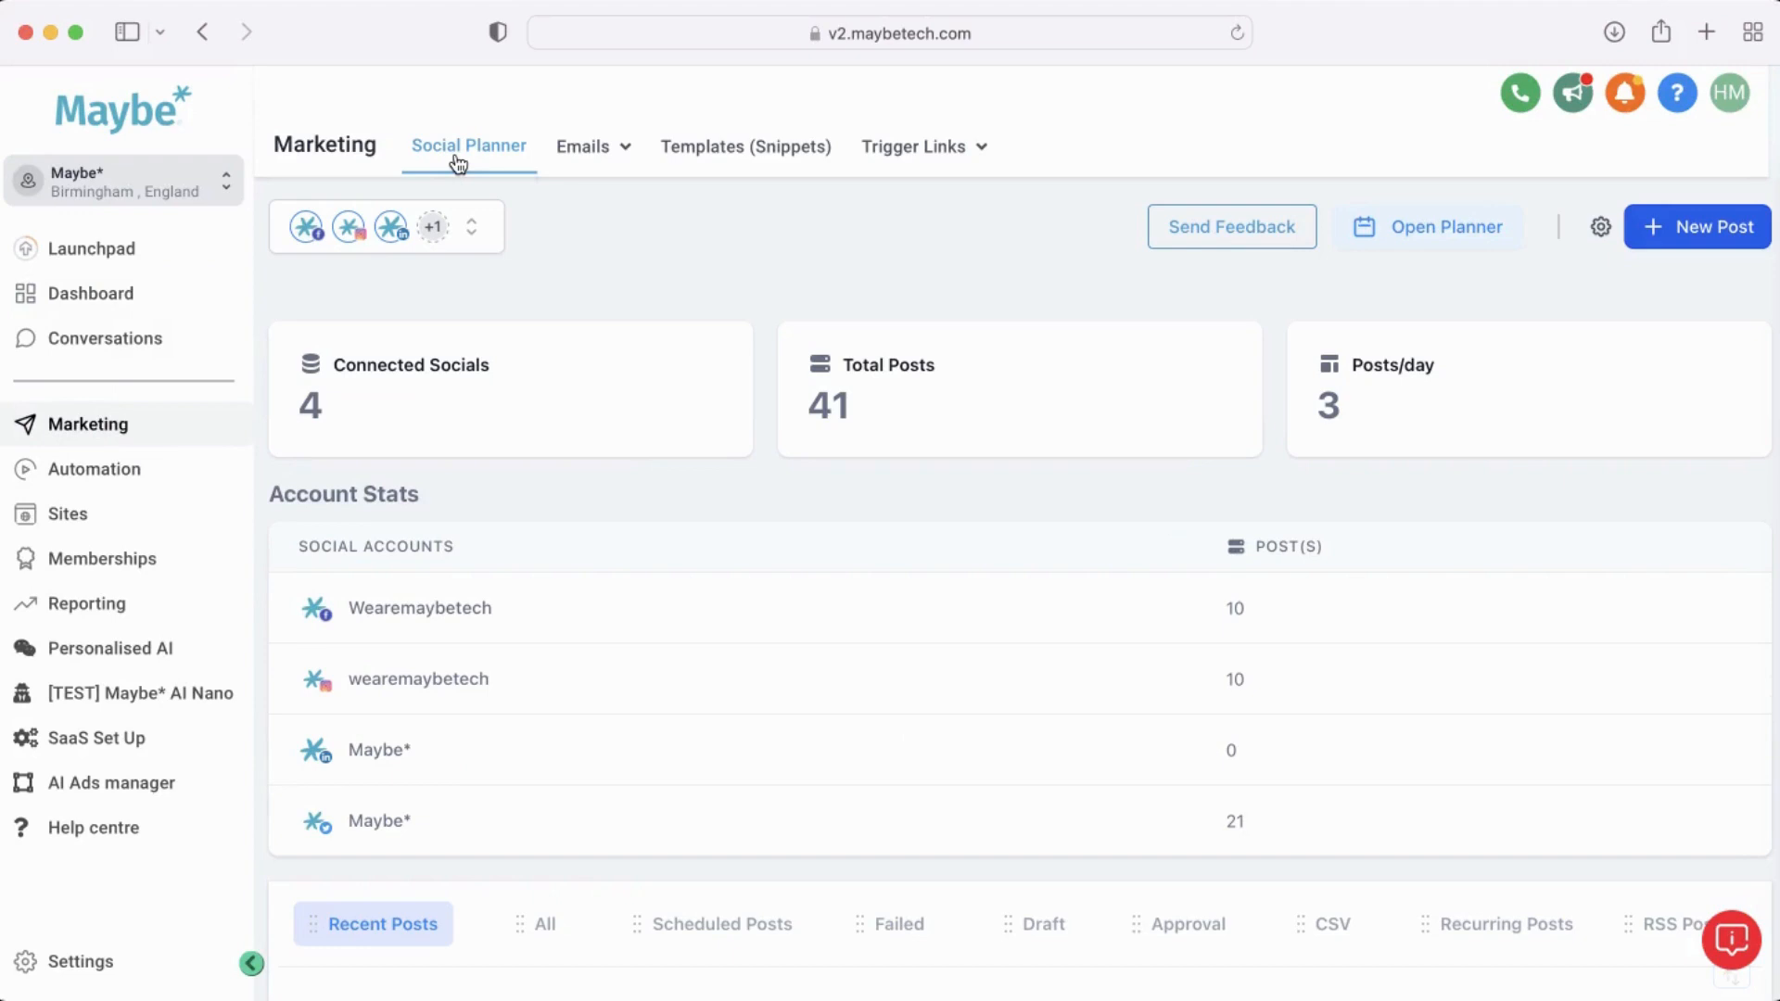
Examine the connected social accounts and the networks offered for adding an account, leaving the selection as it is.
left_click(476, 239)
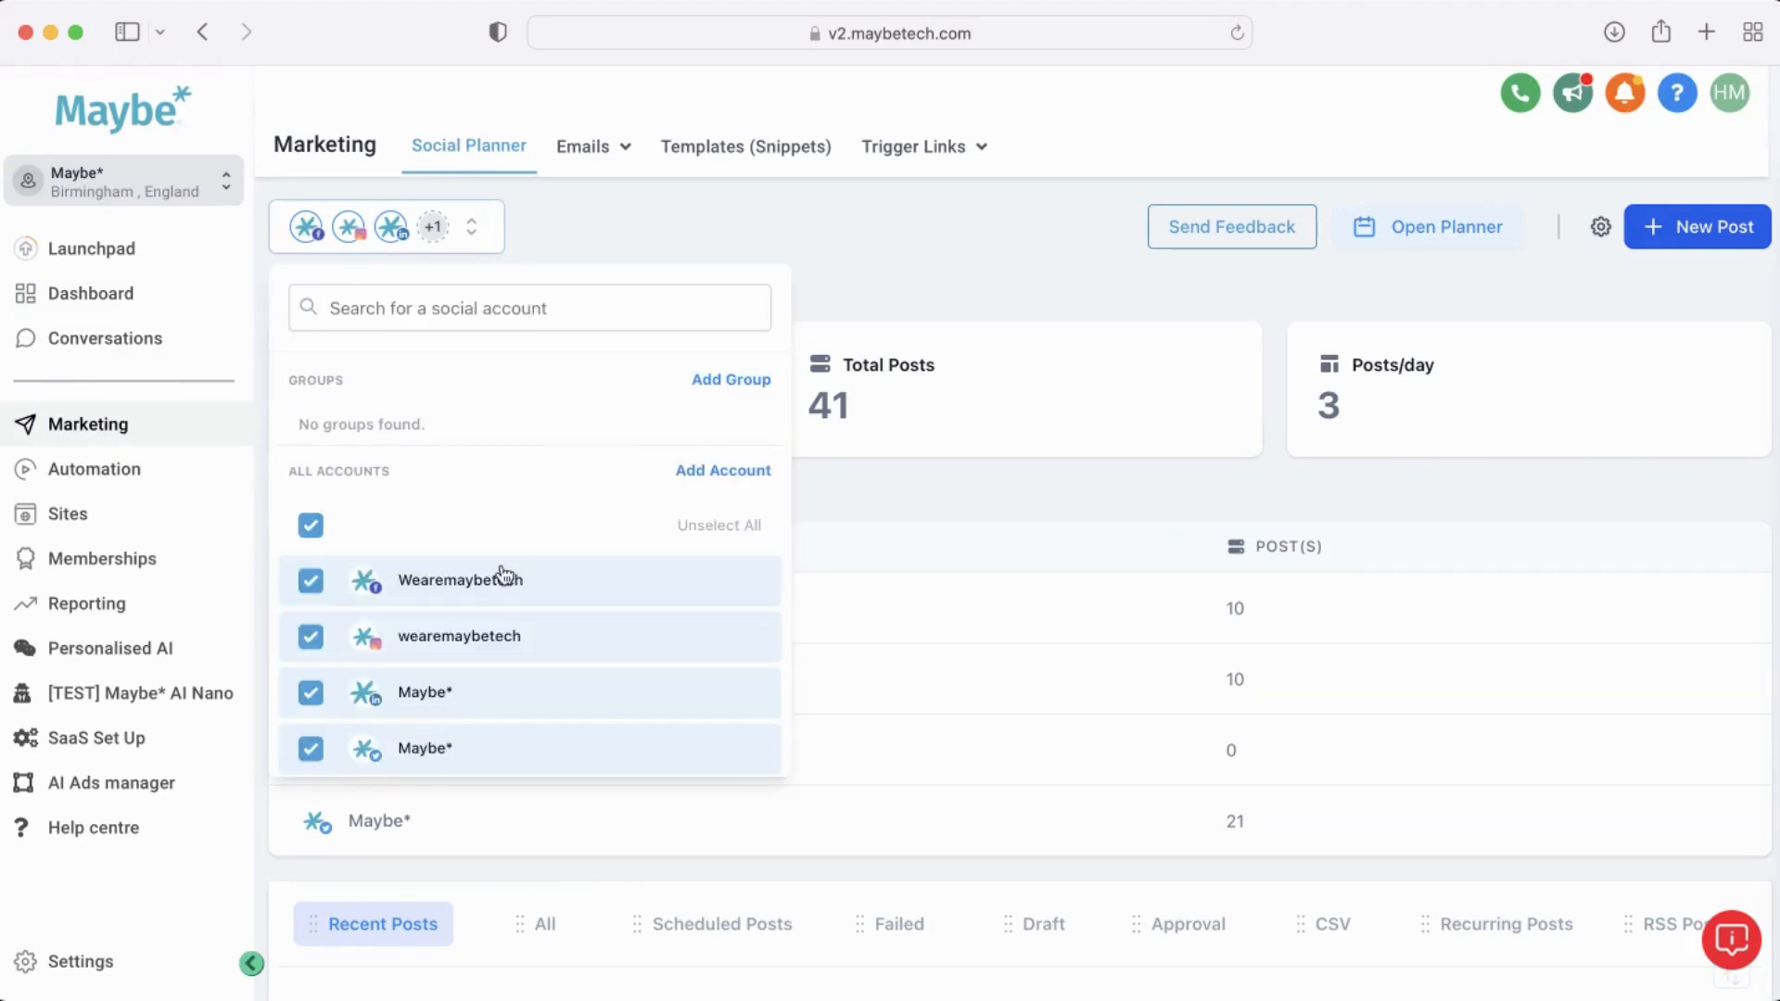
left_click(729, 477)
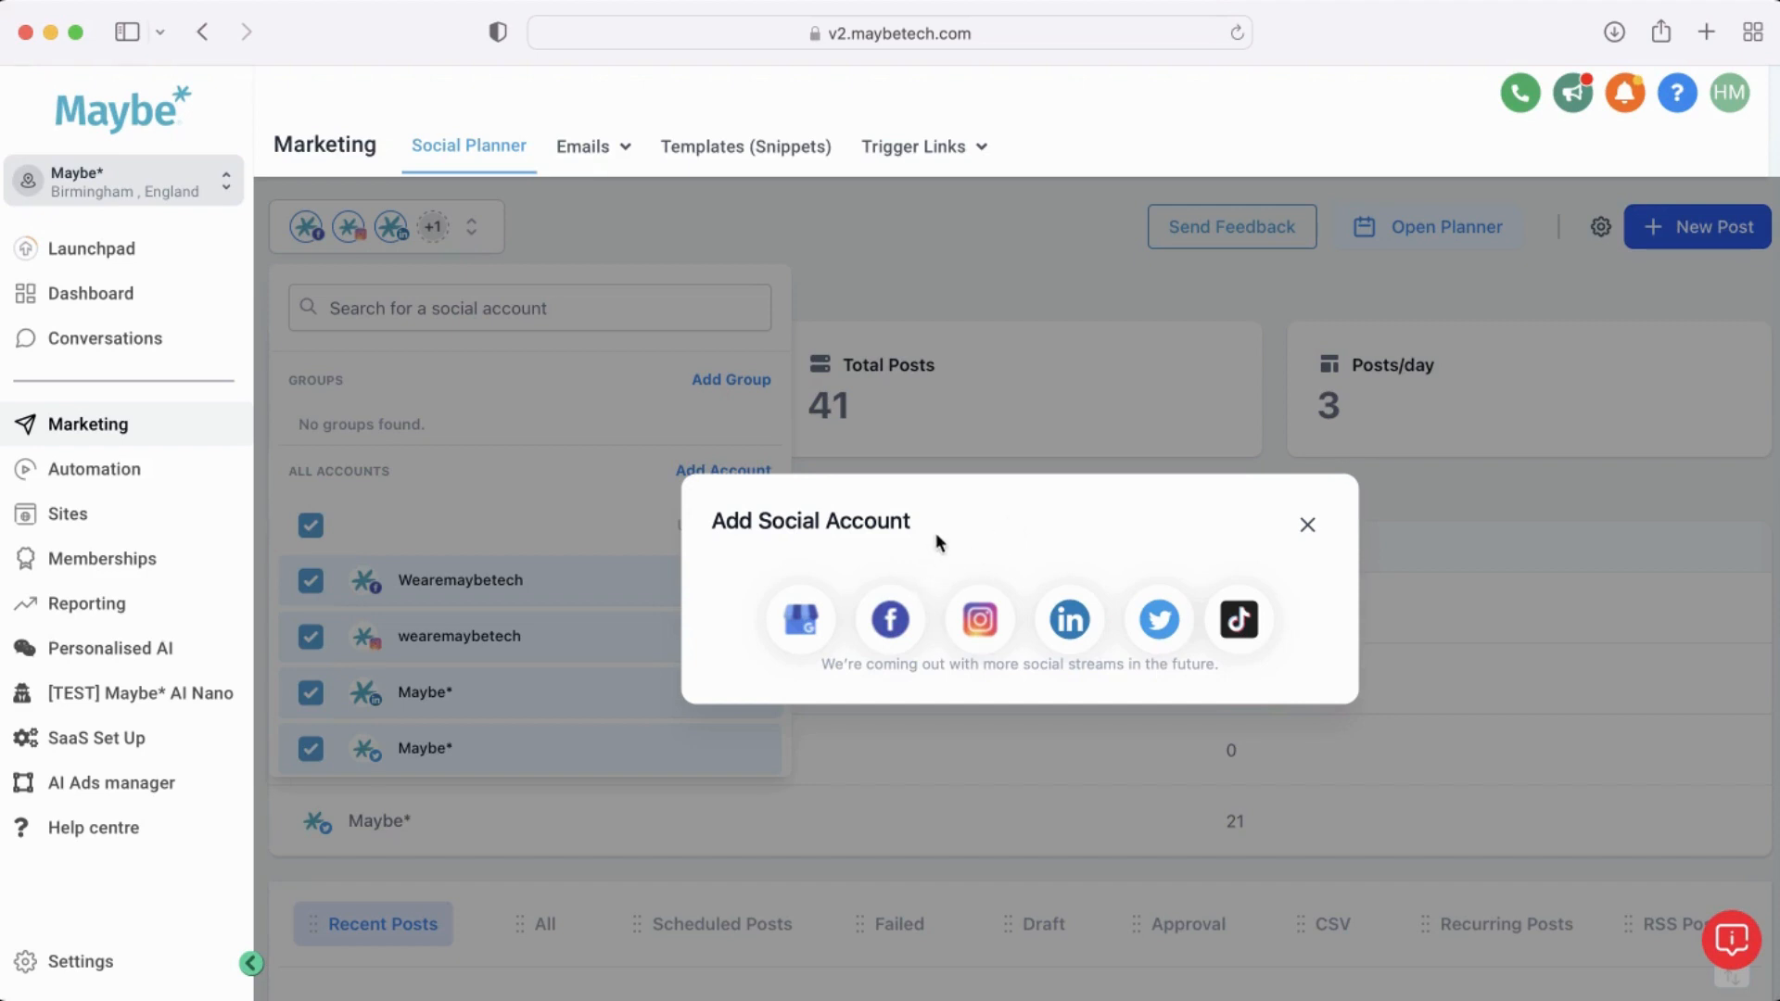
left_click(1309, 527)
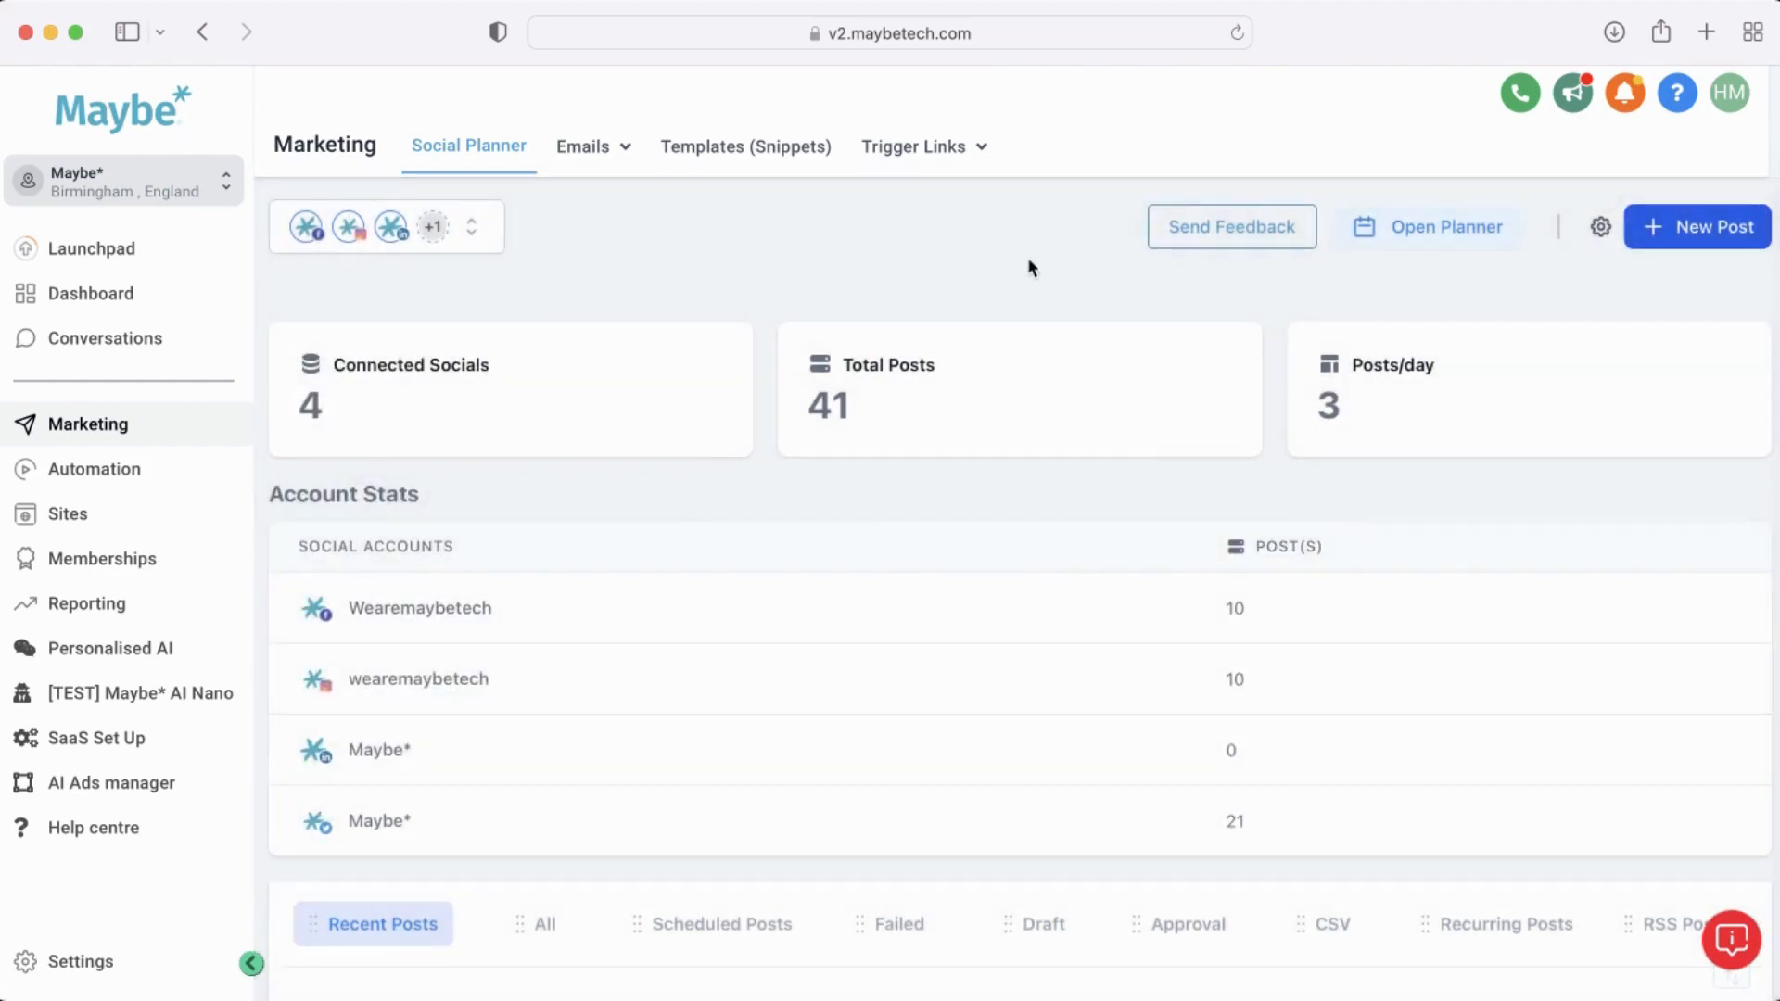
Open the planner calendar and compare its weekly view with the monthly view for October 2023.
left_click(1421, 239)
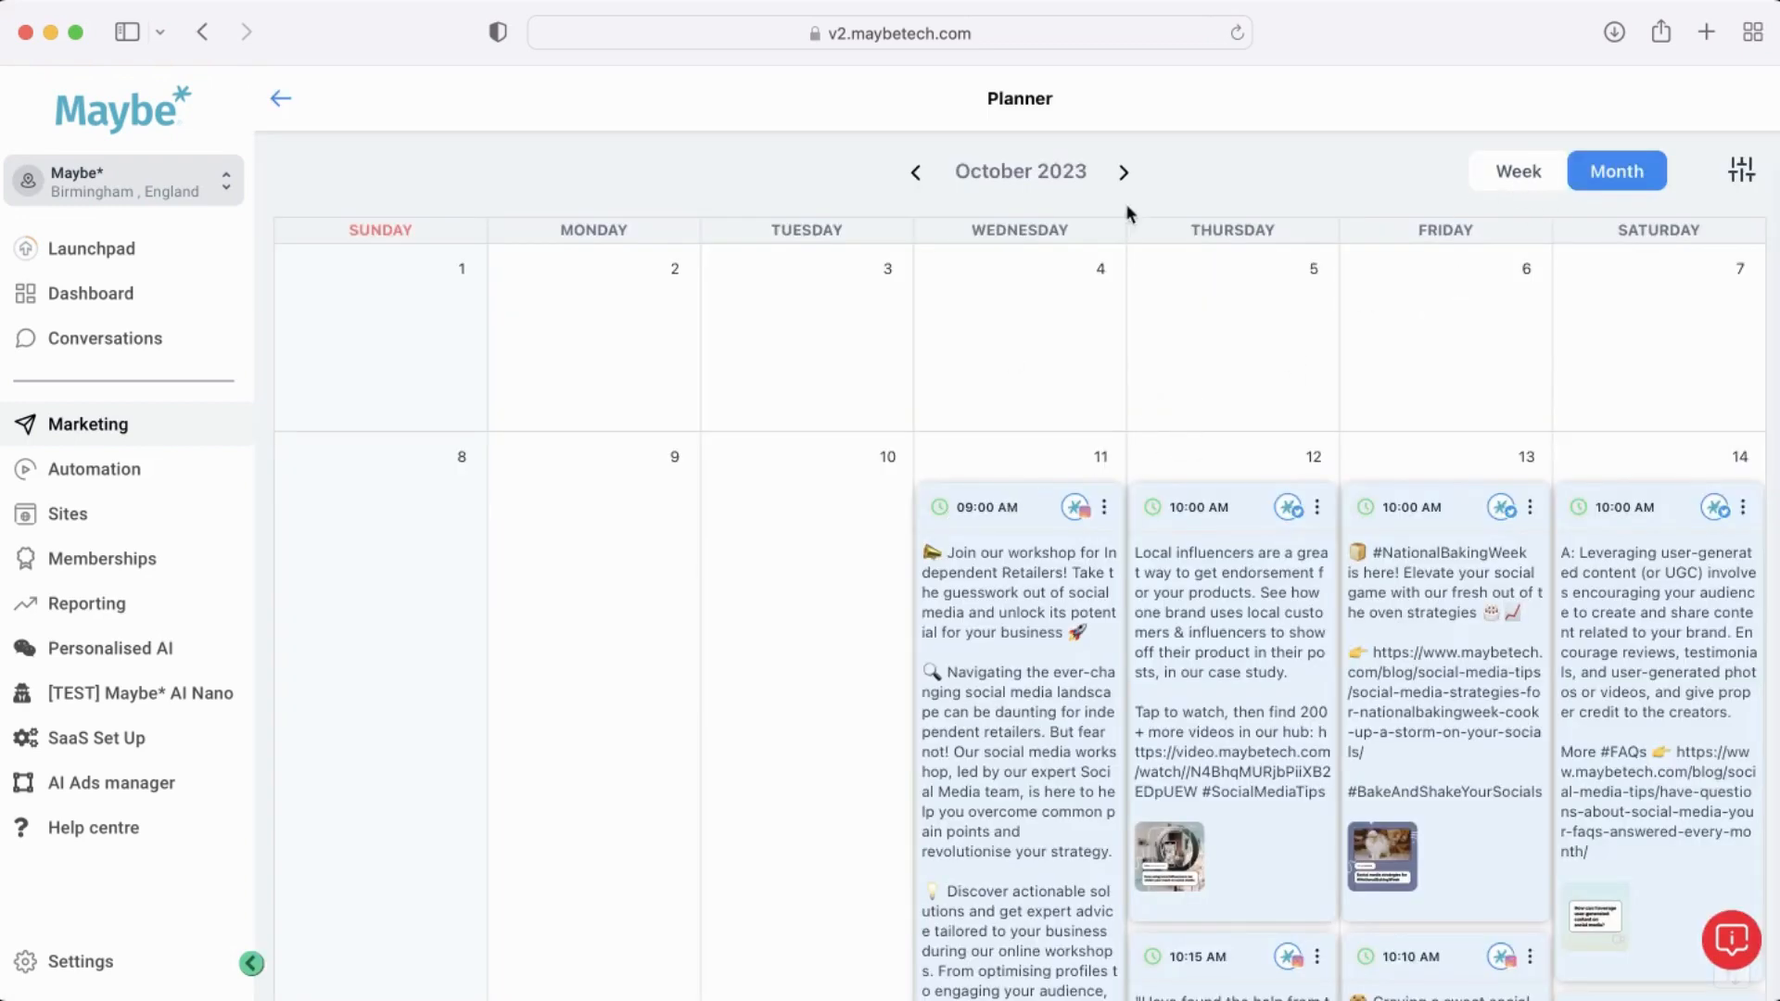
left_click(1524, 192)
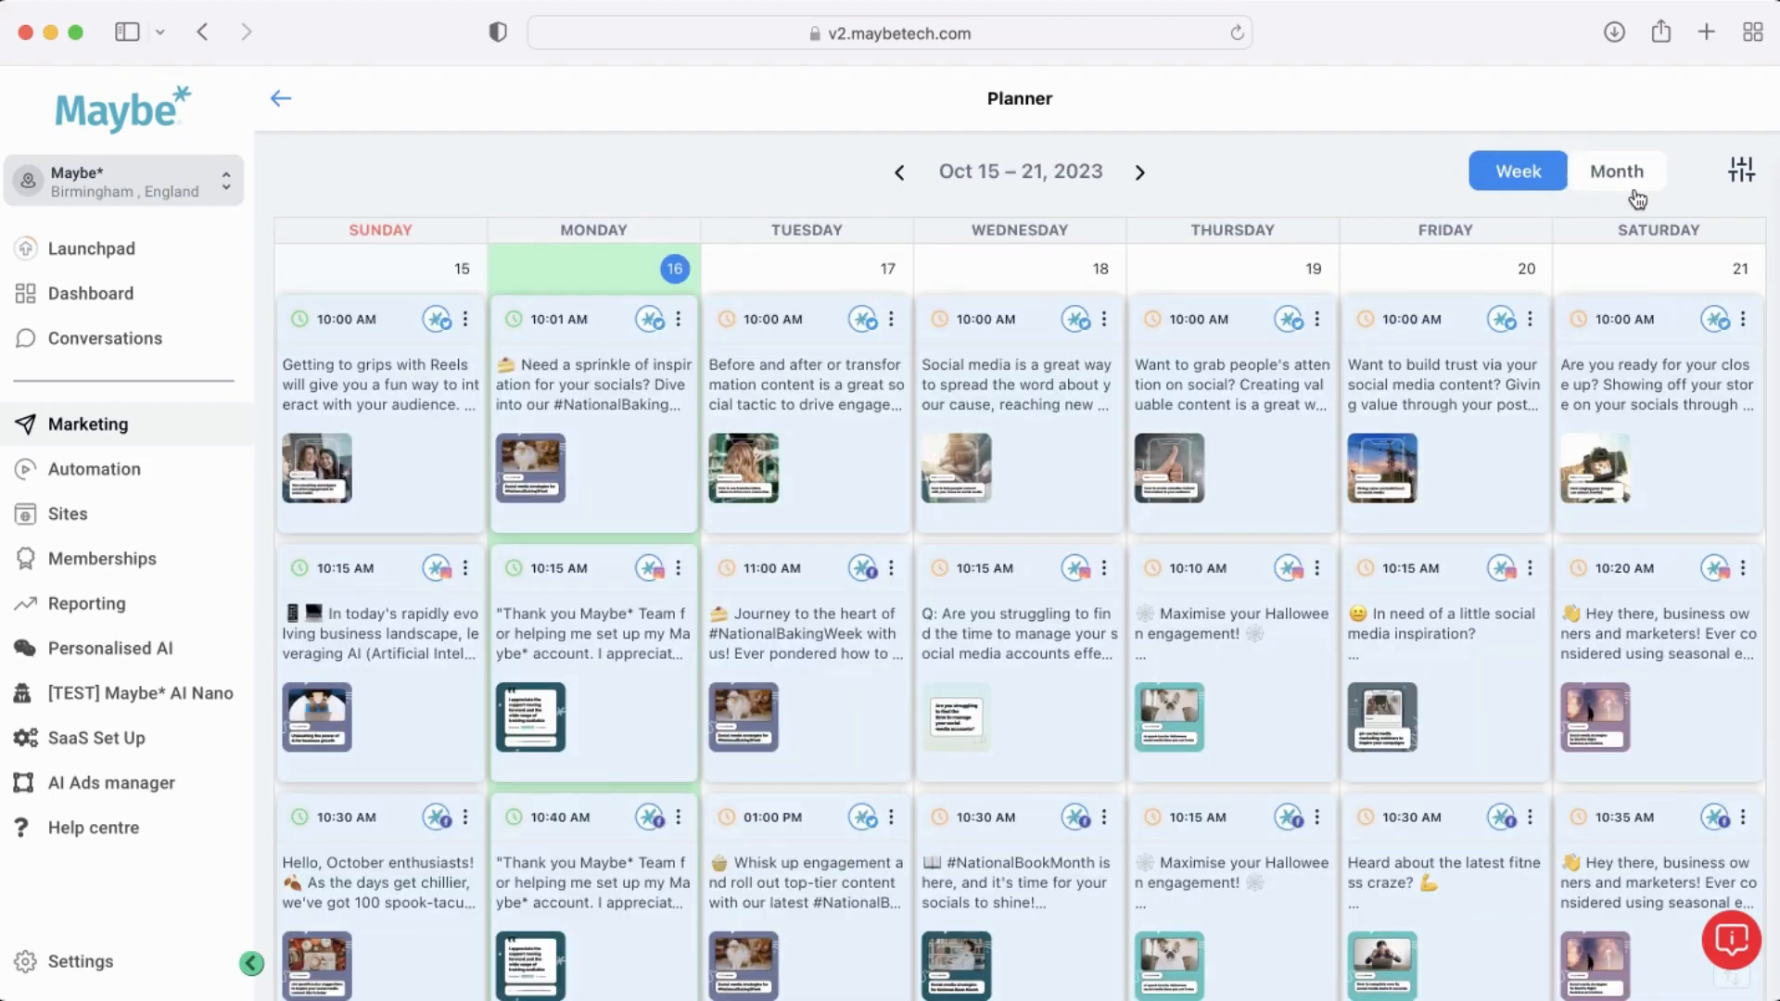
left_click(1632, 195)
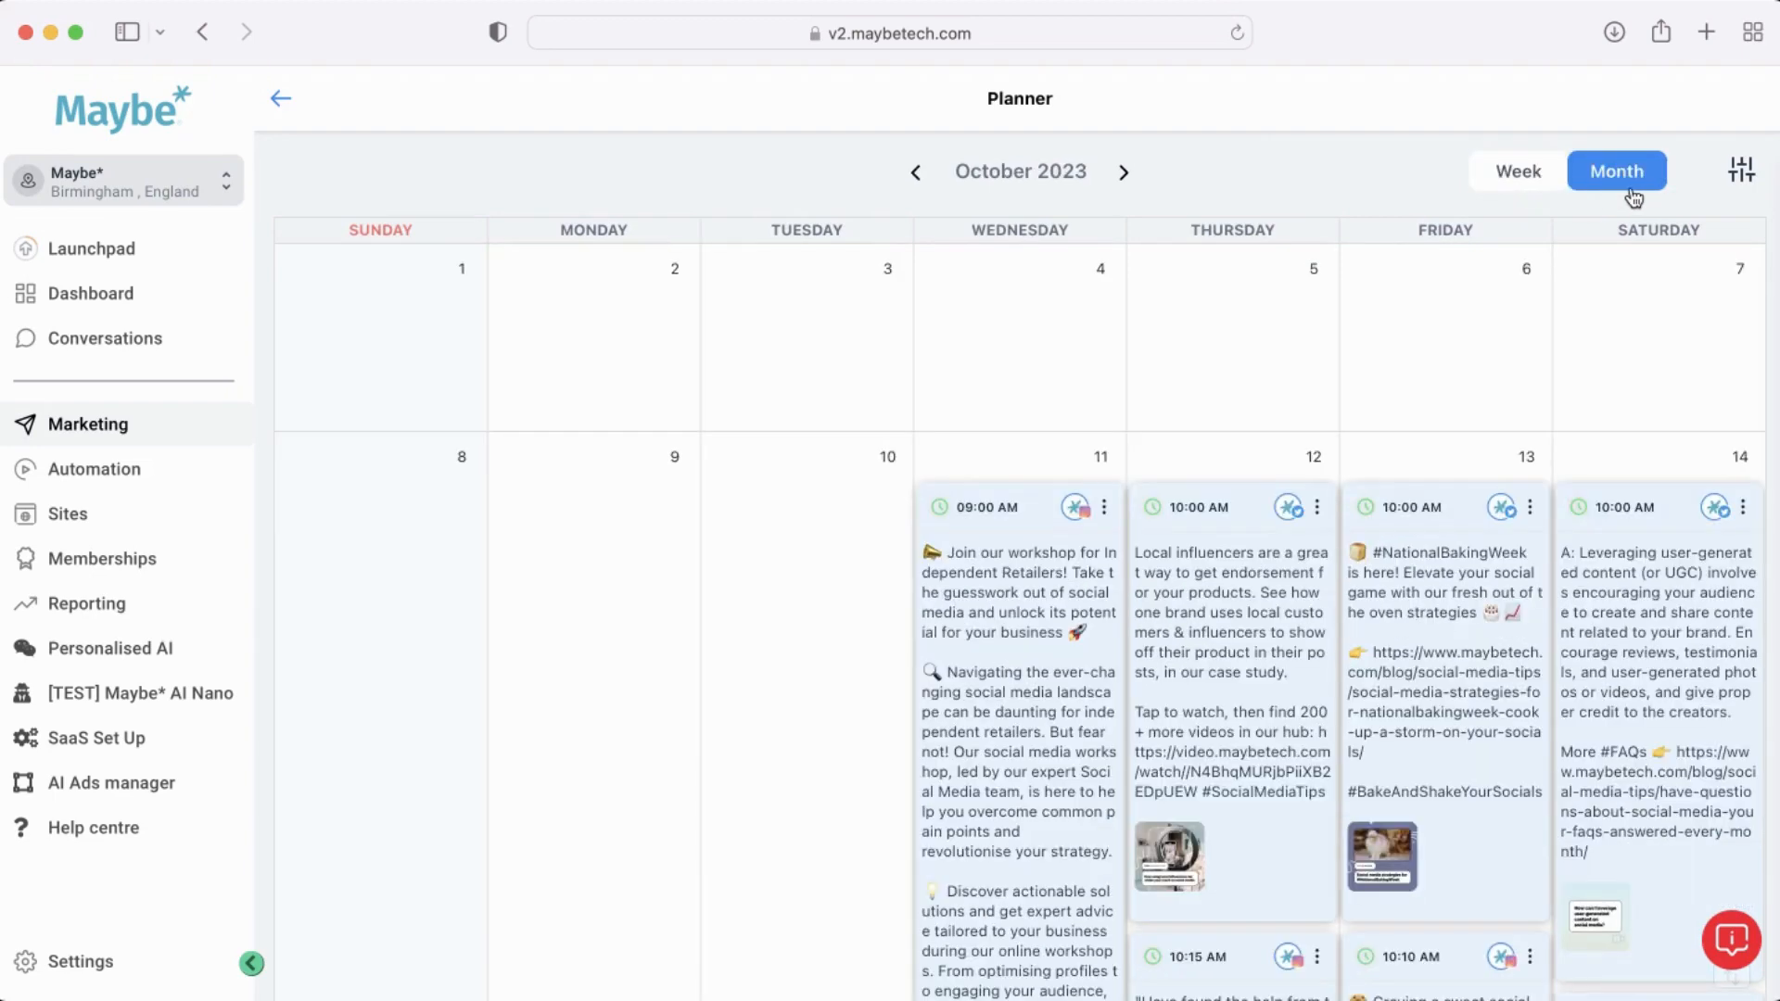
Clone the 10:00 AM post of 12 October, review the copy in the post editor, and return to the planner without posting.
left_click(1320, 516)
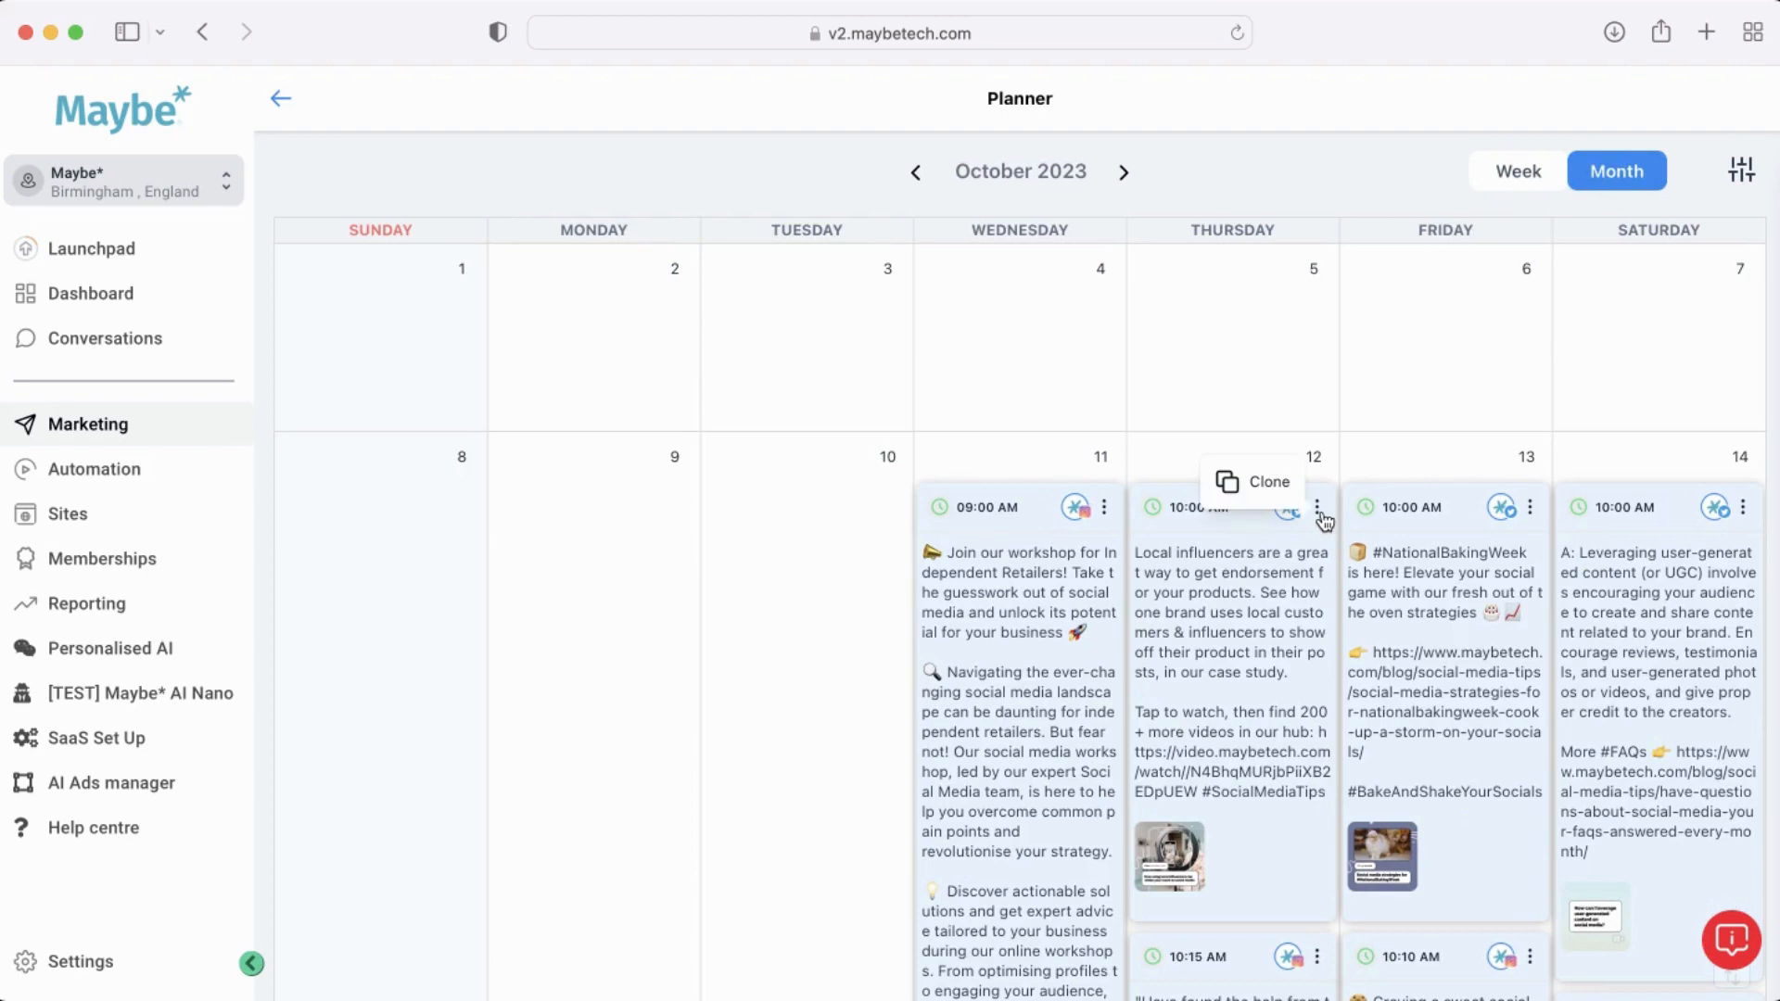
left_click(1261, 499)
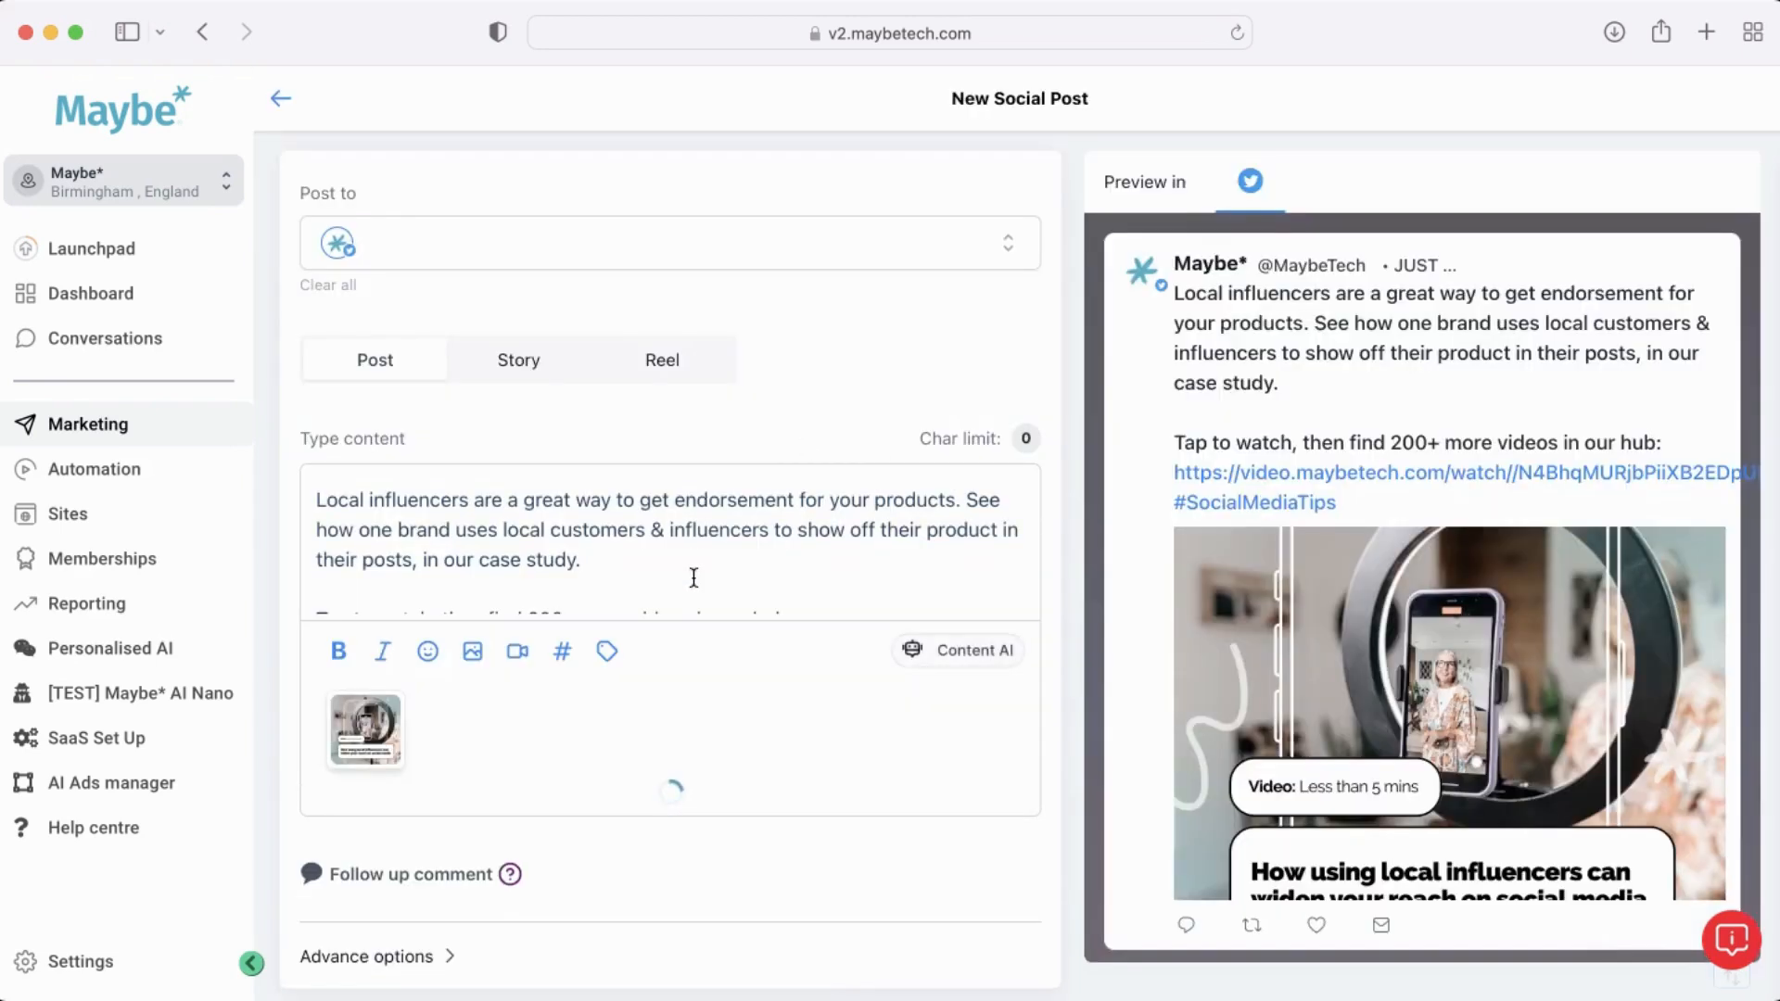
scroll(694, 577, "down", 3)
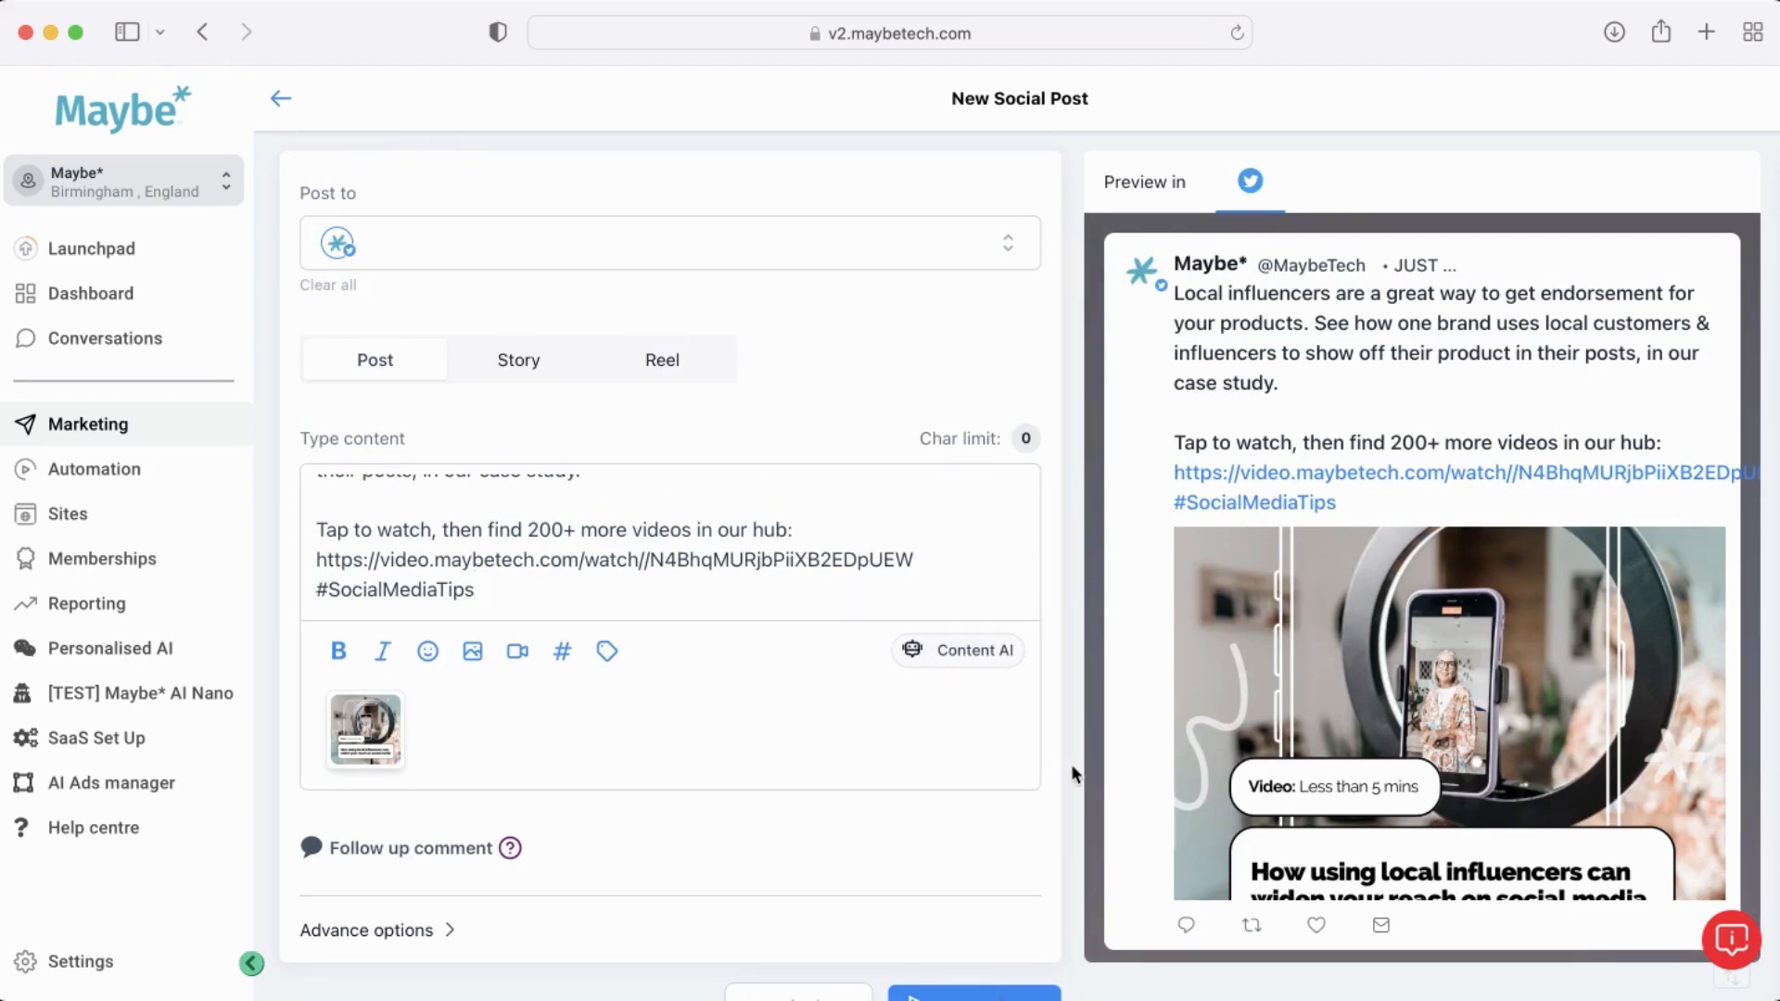
scroll(1071, 764, "down", 1)
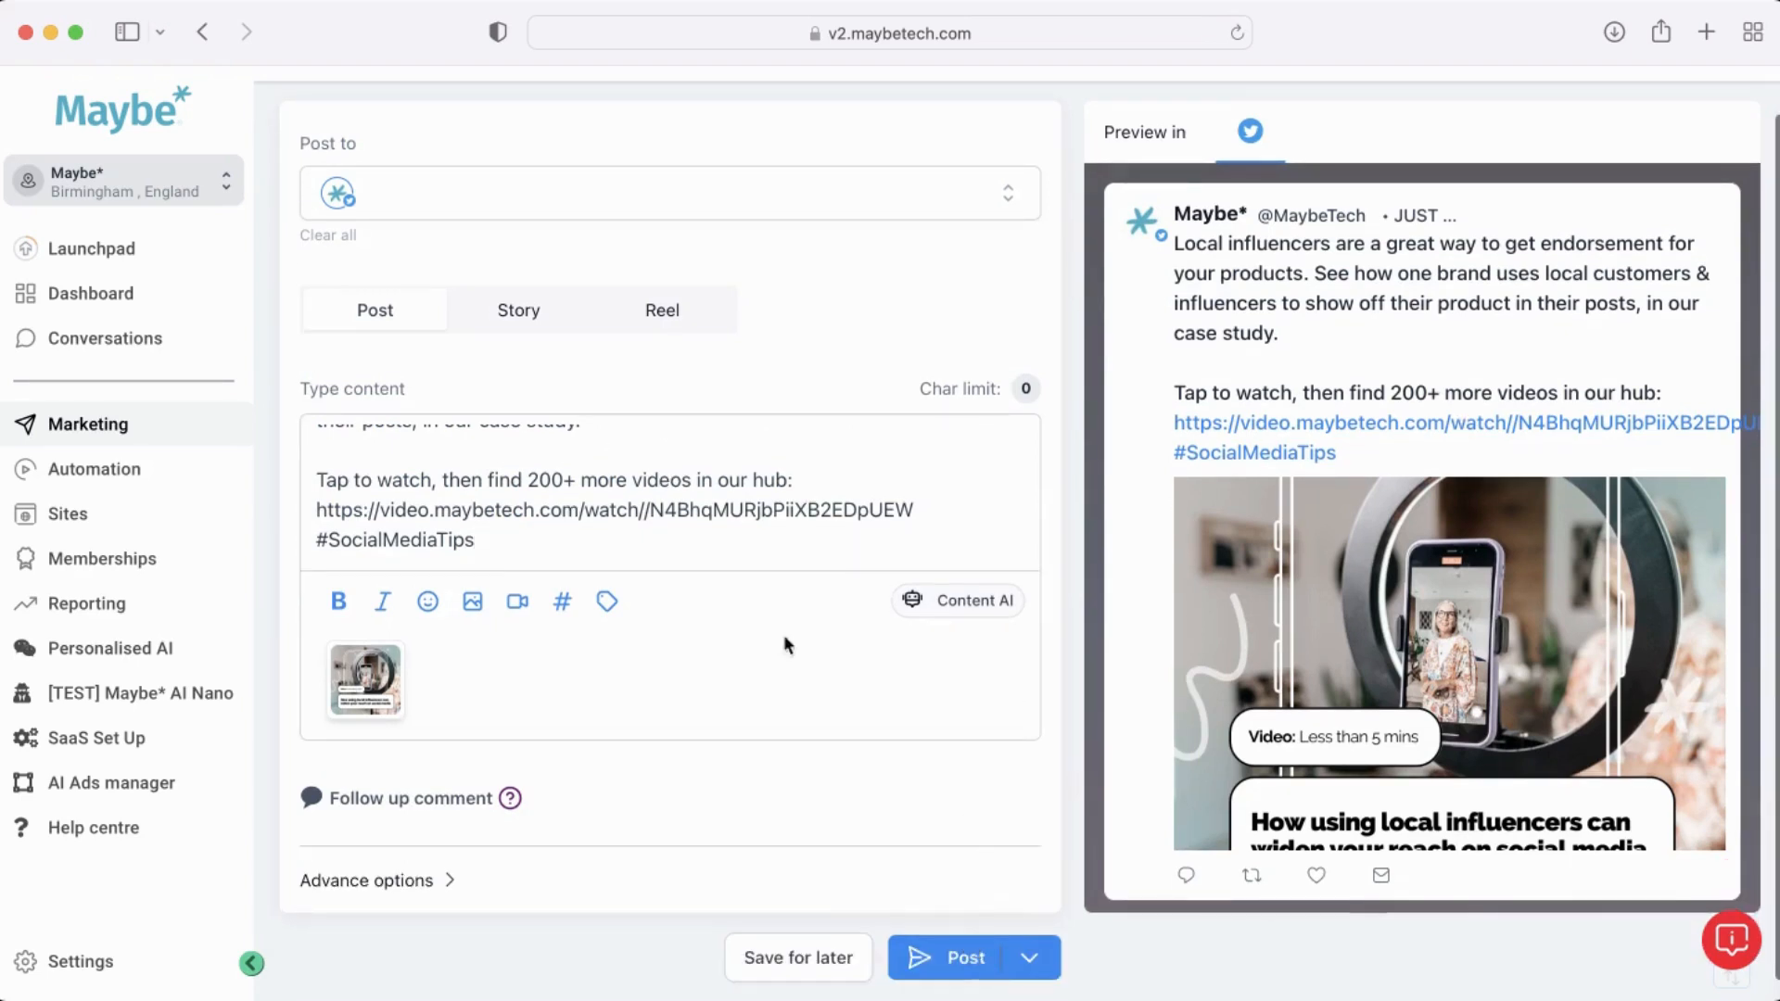
scroll(274, 125, "up", 1)
left_click(282, 102)
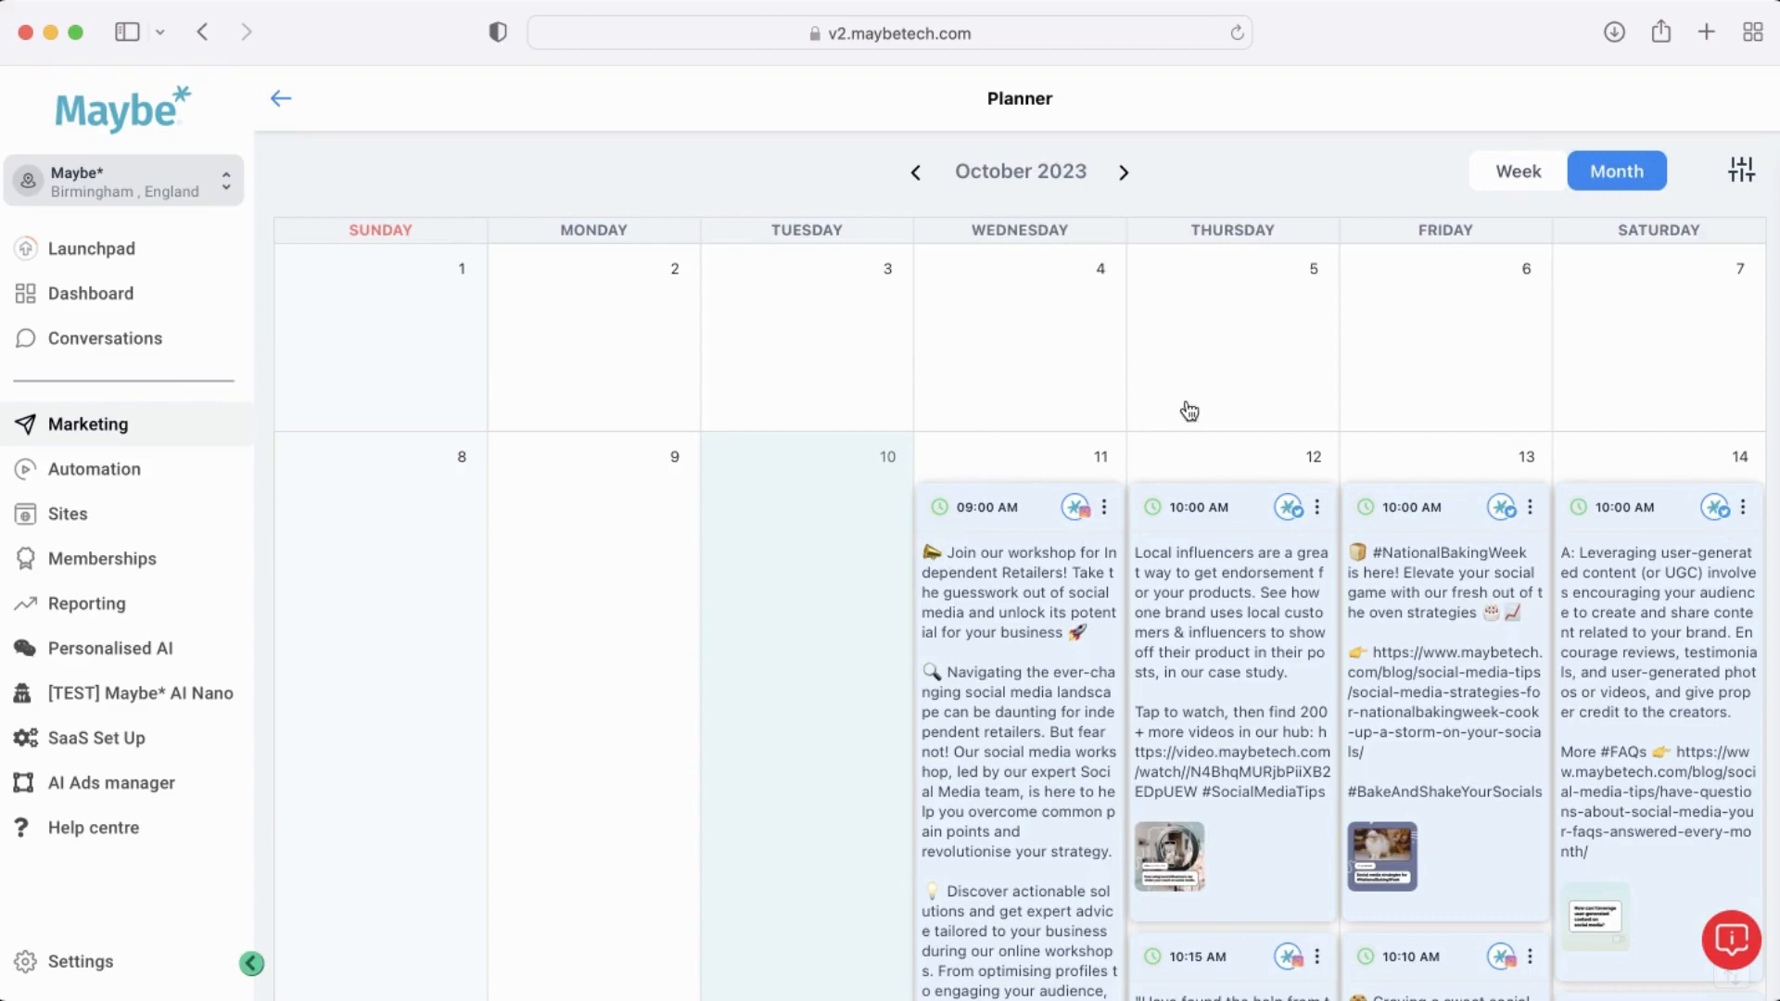
Examine the October posts and the actions offered for the 10:00 AM post on the 18th, and return to the Social Planner overview.
scroll(1241, 371, "down", 15)
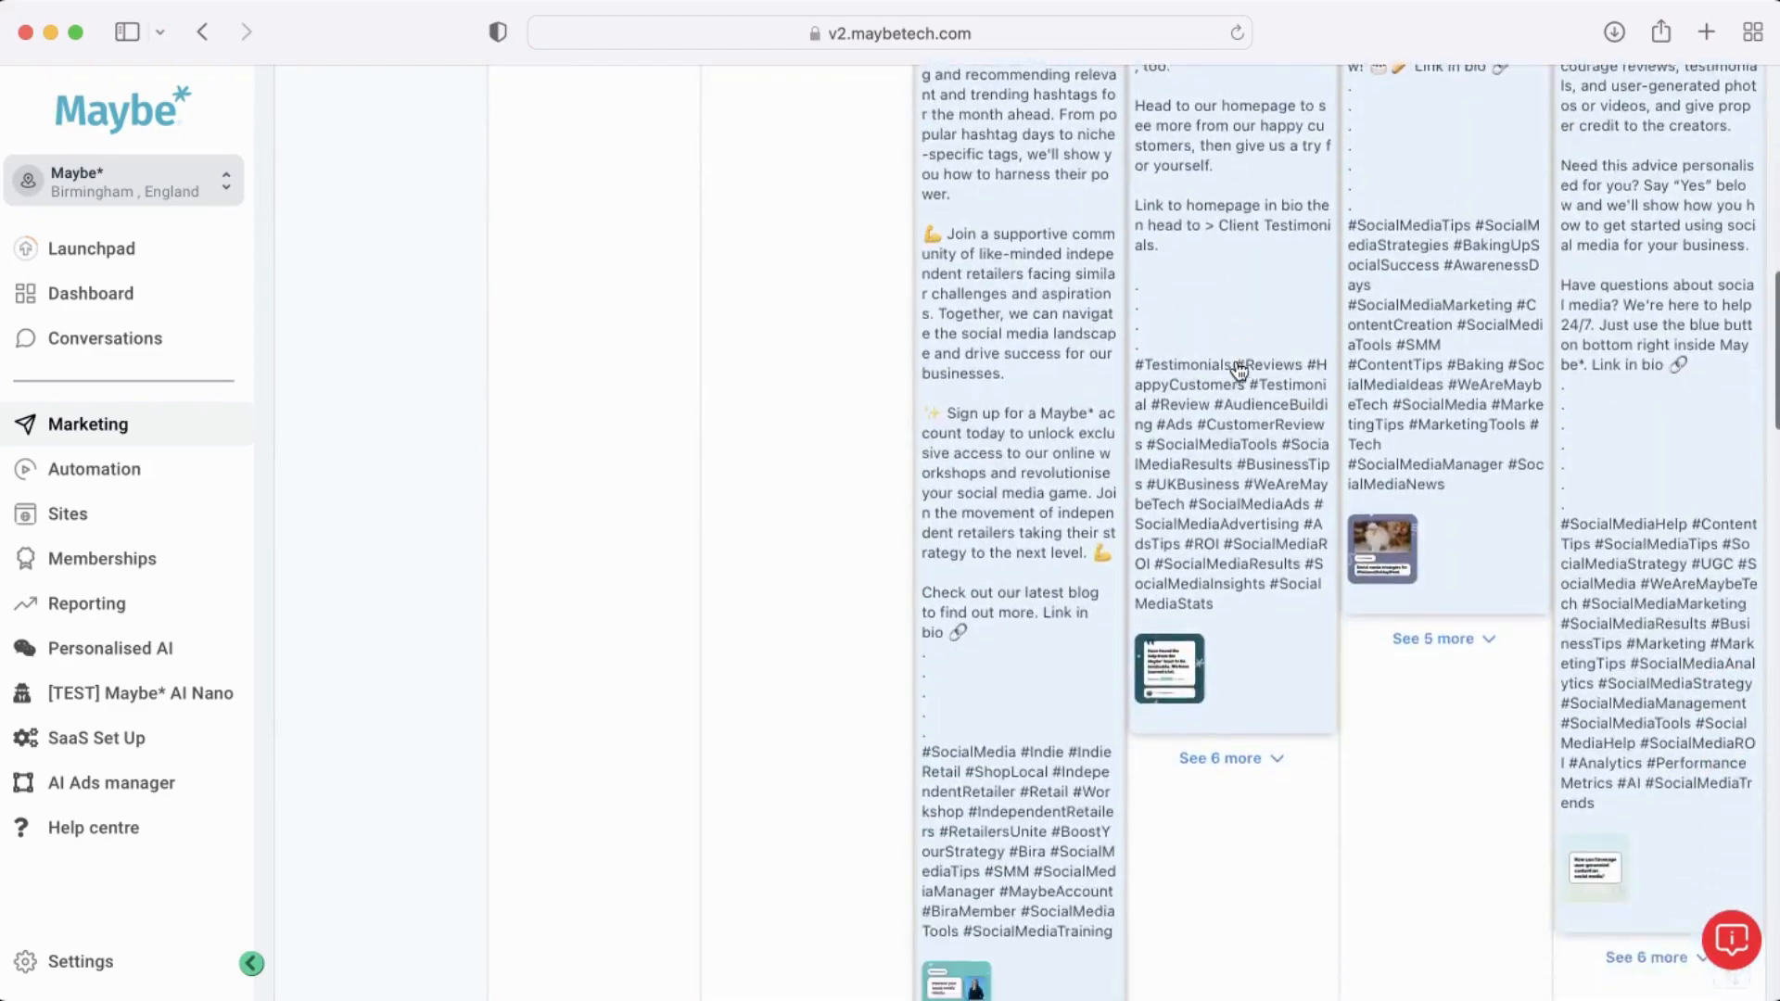
scroll(1241, 371, "down", 10)
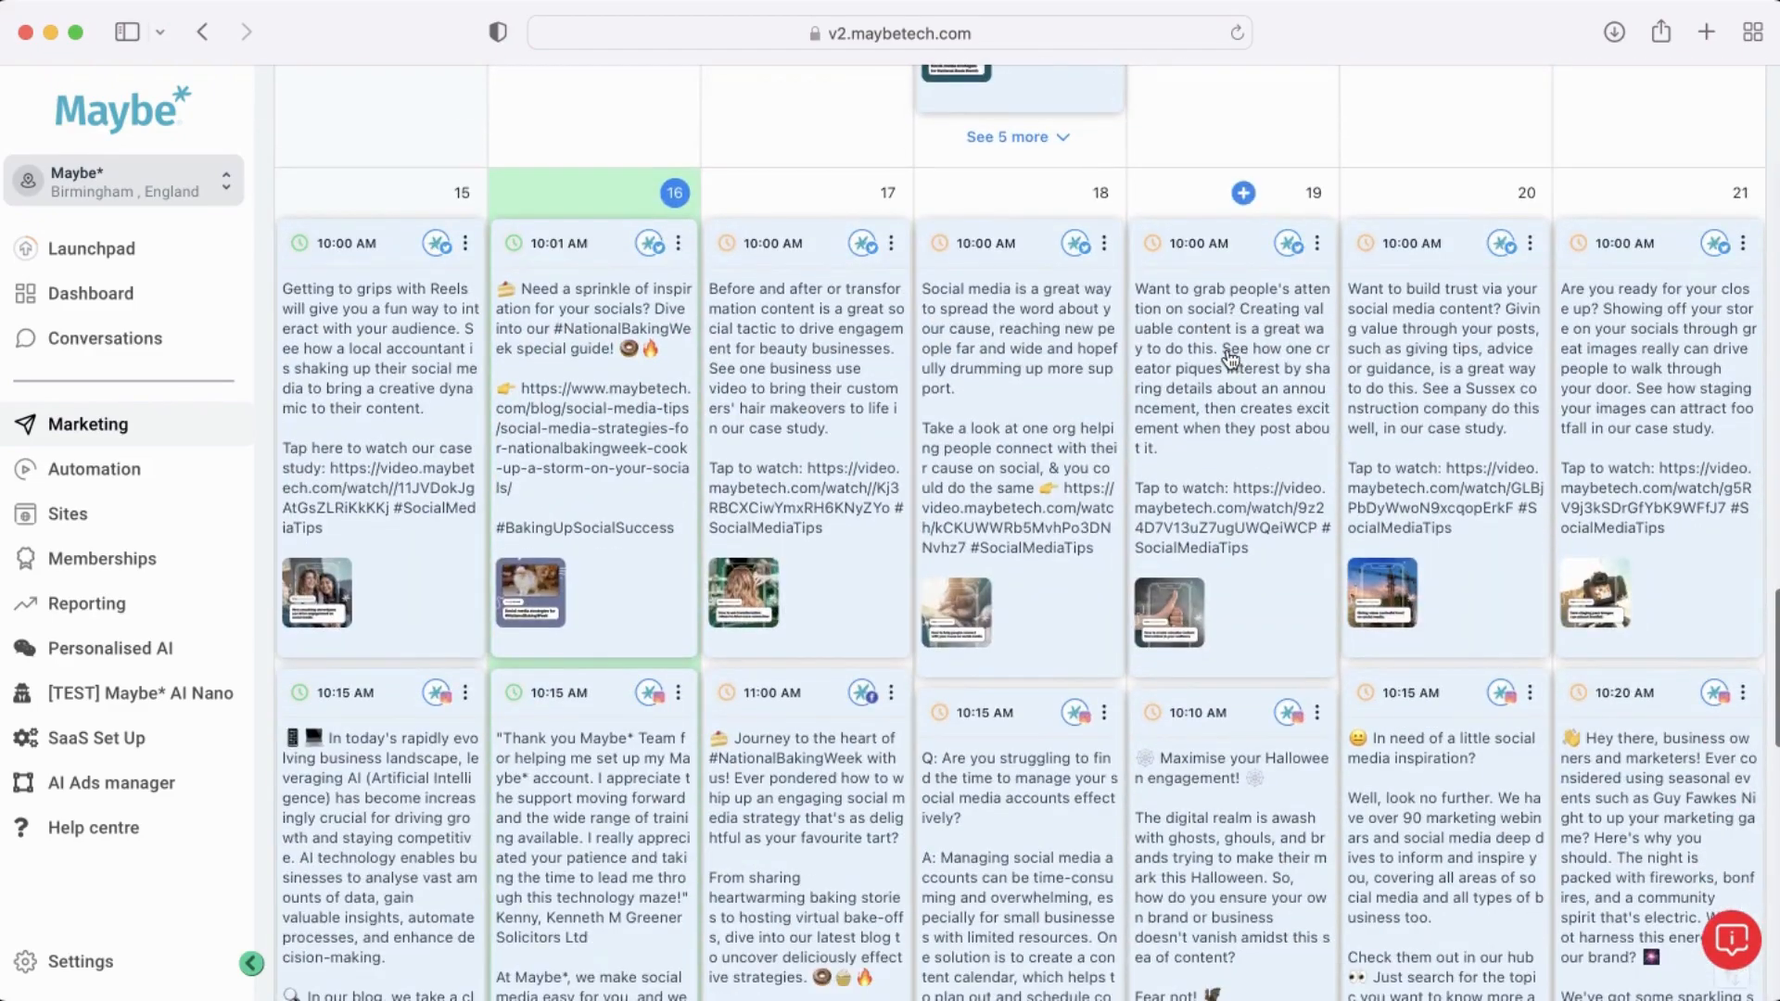
left_click(1104, 244)
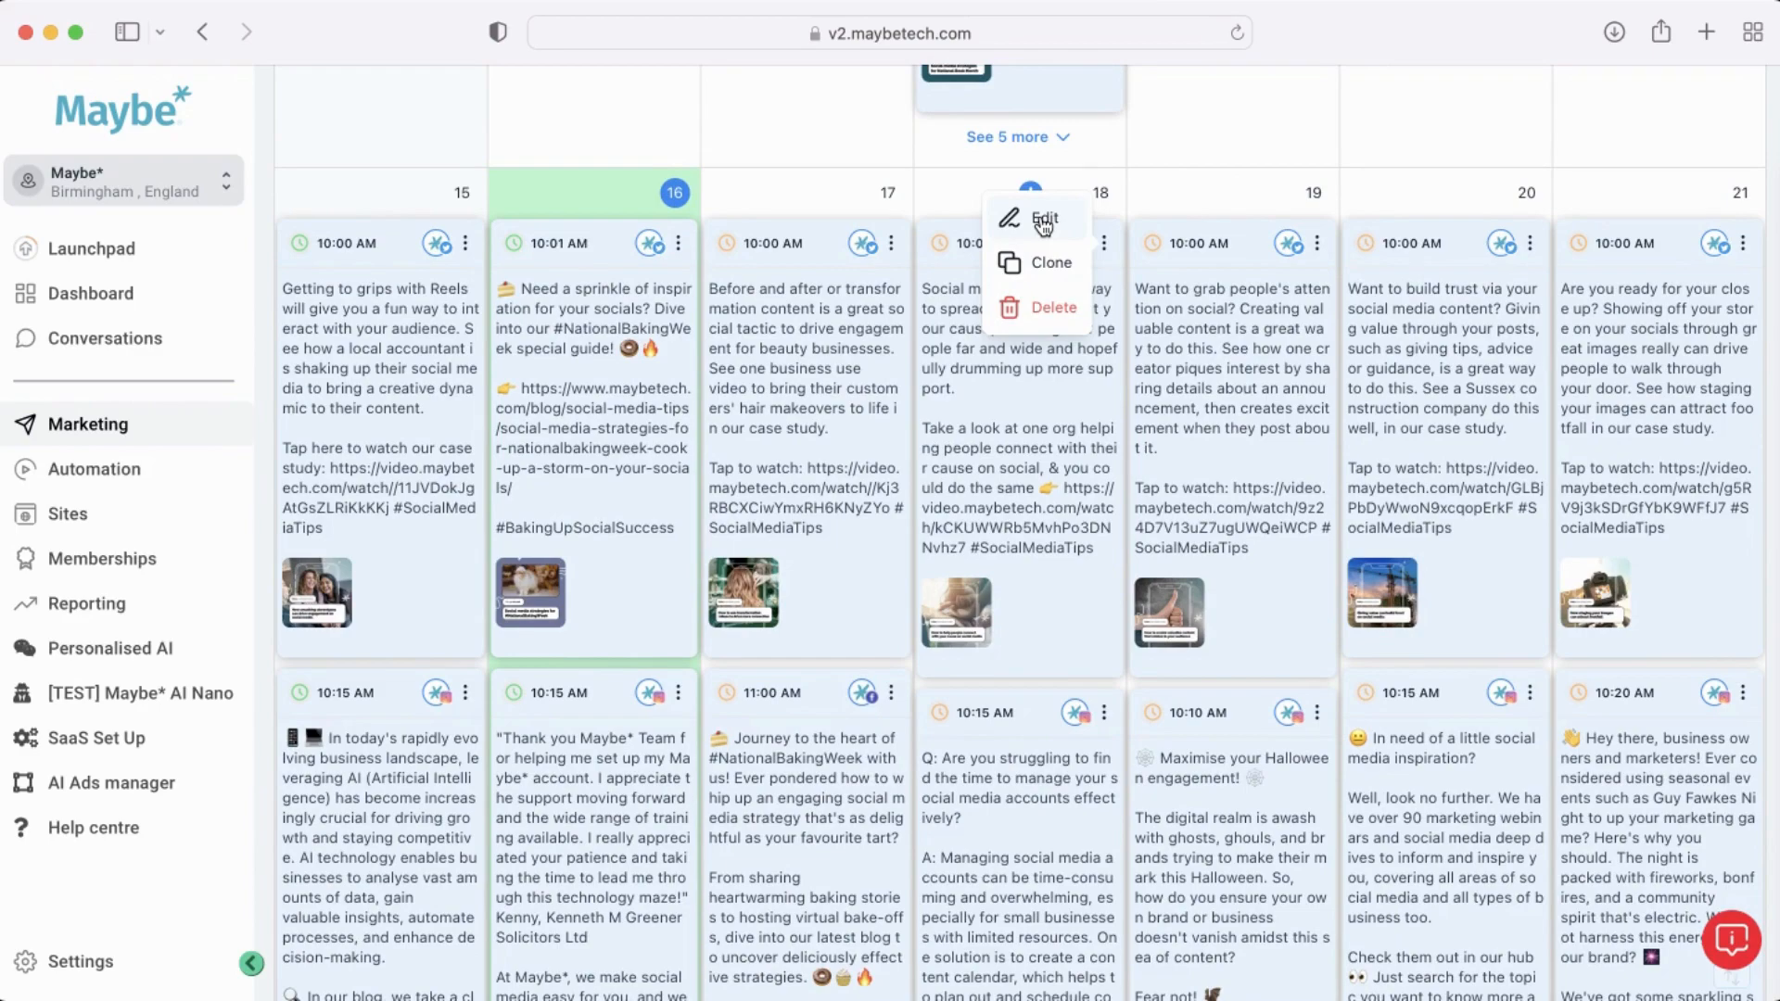
left_click(1267, 136)
scroll(1205, 163, "down", 5)
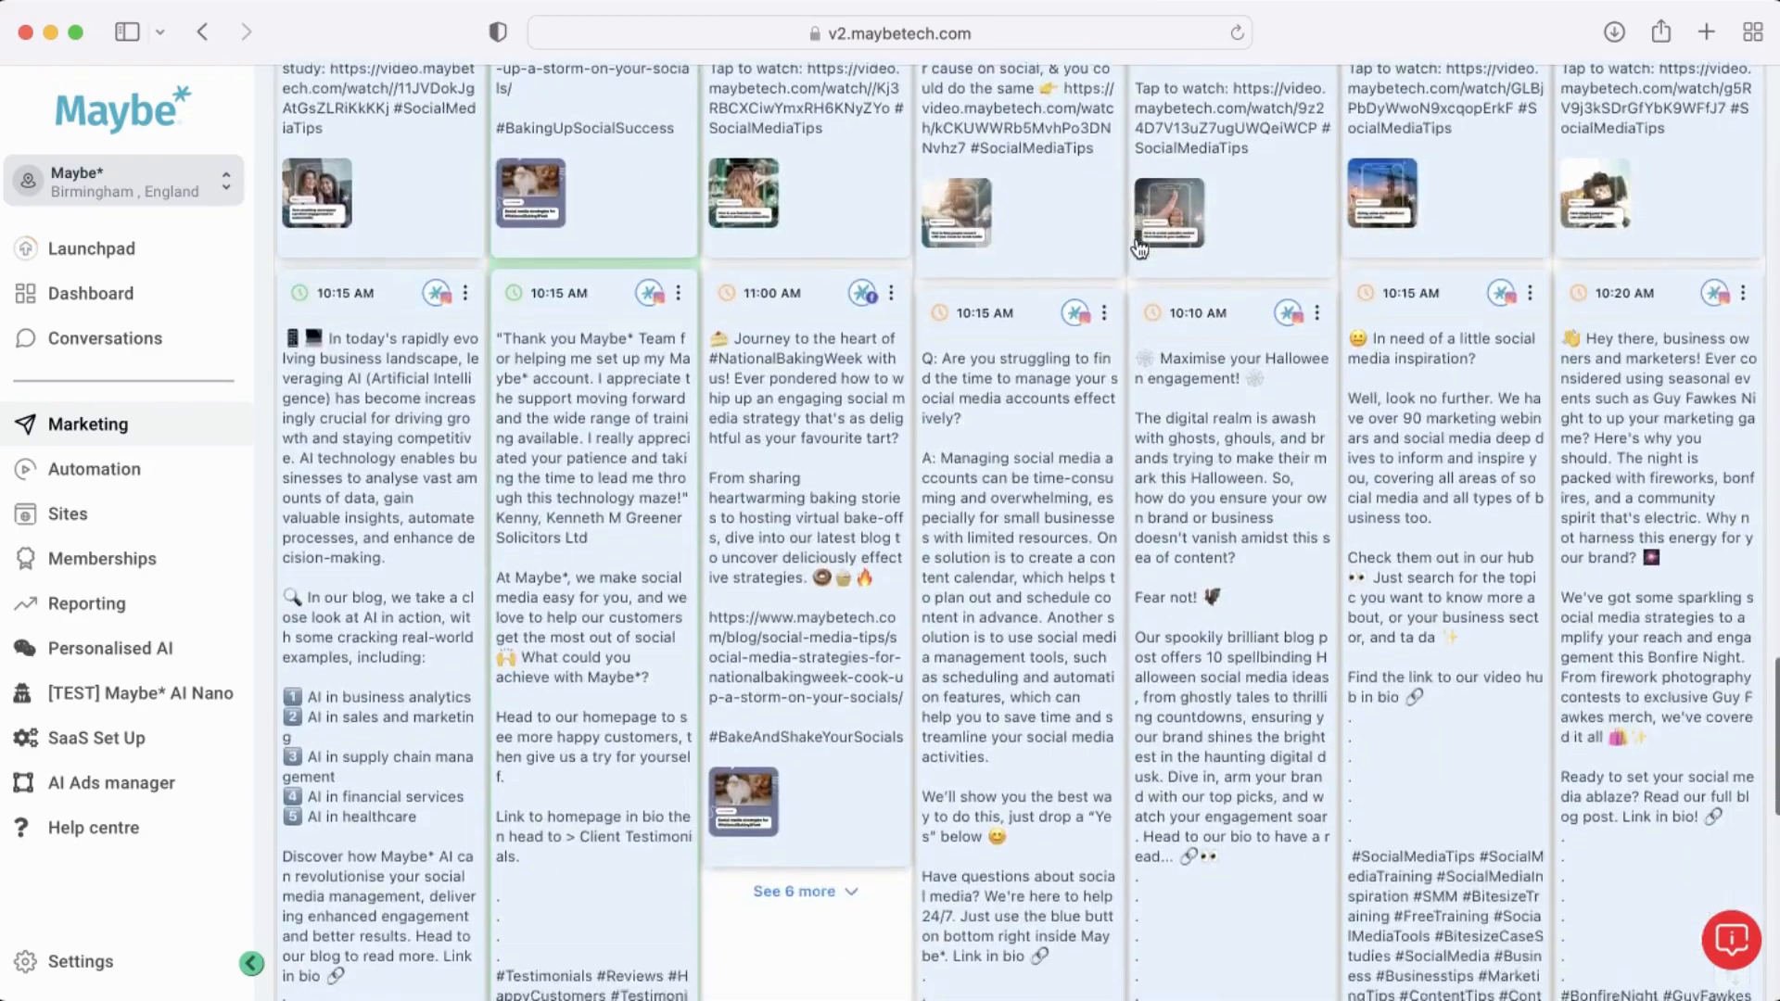
scroll(1138, 255, "up", 6)
scroll(1139, 255, "up", 10)
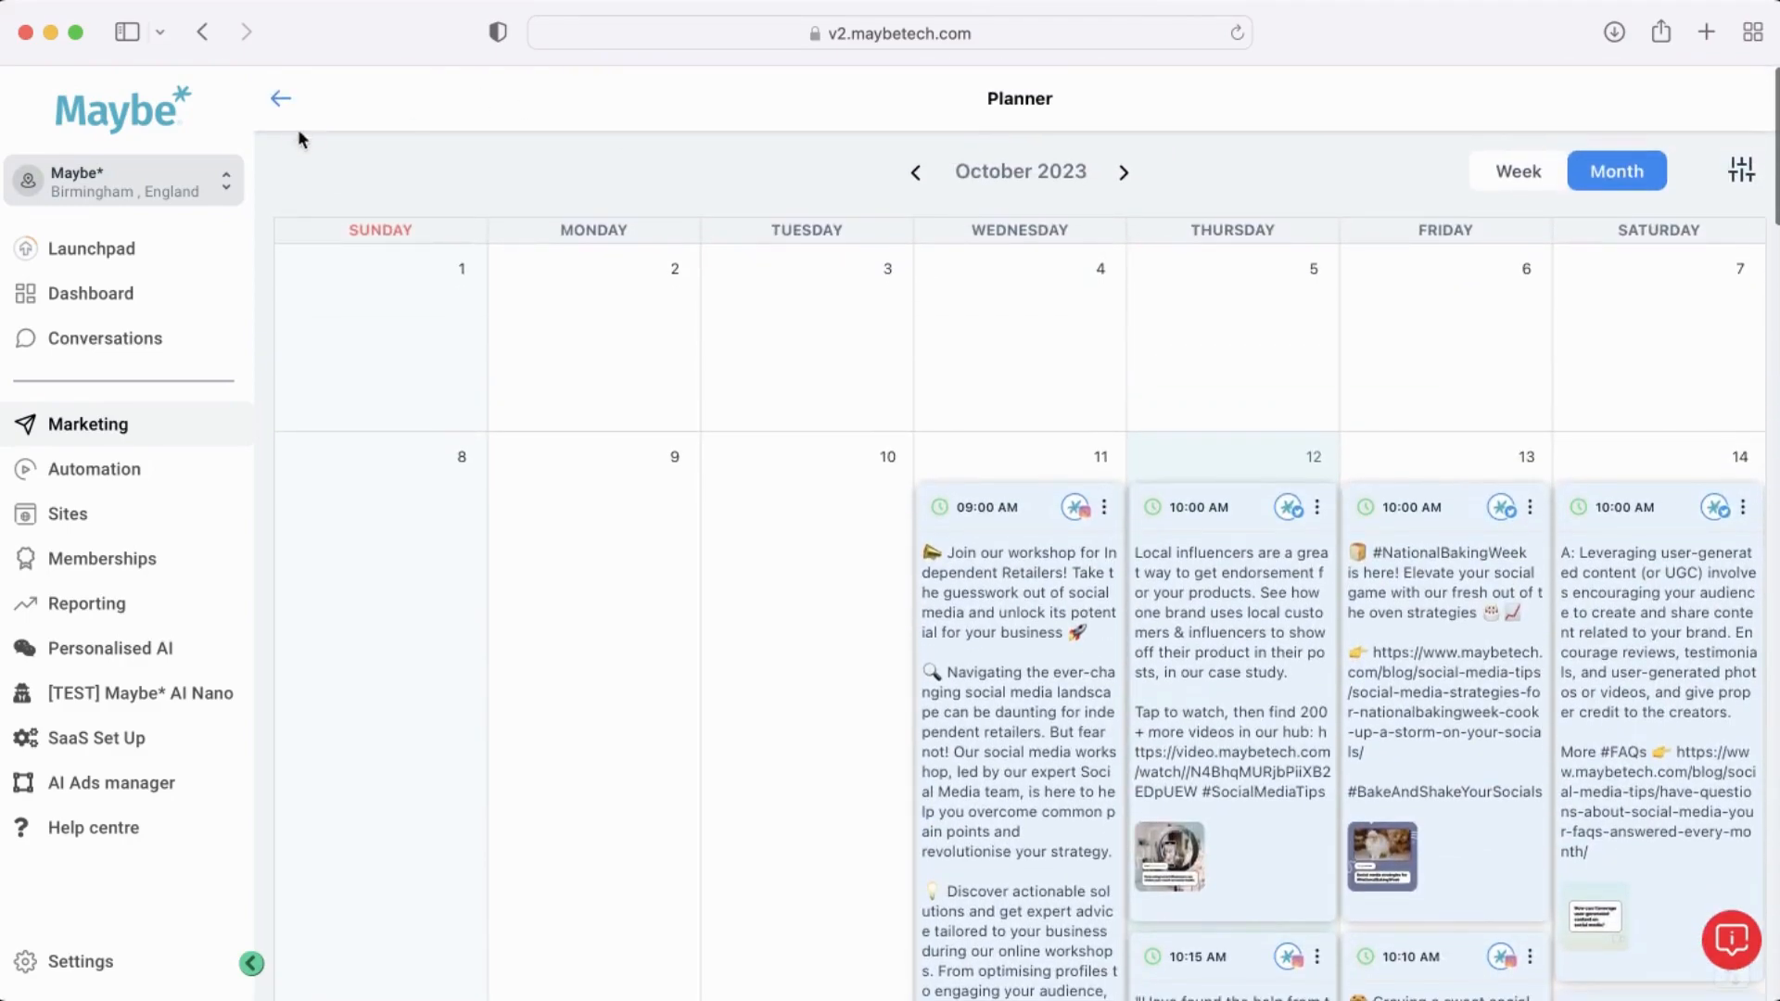
left_click(280, 104)
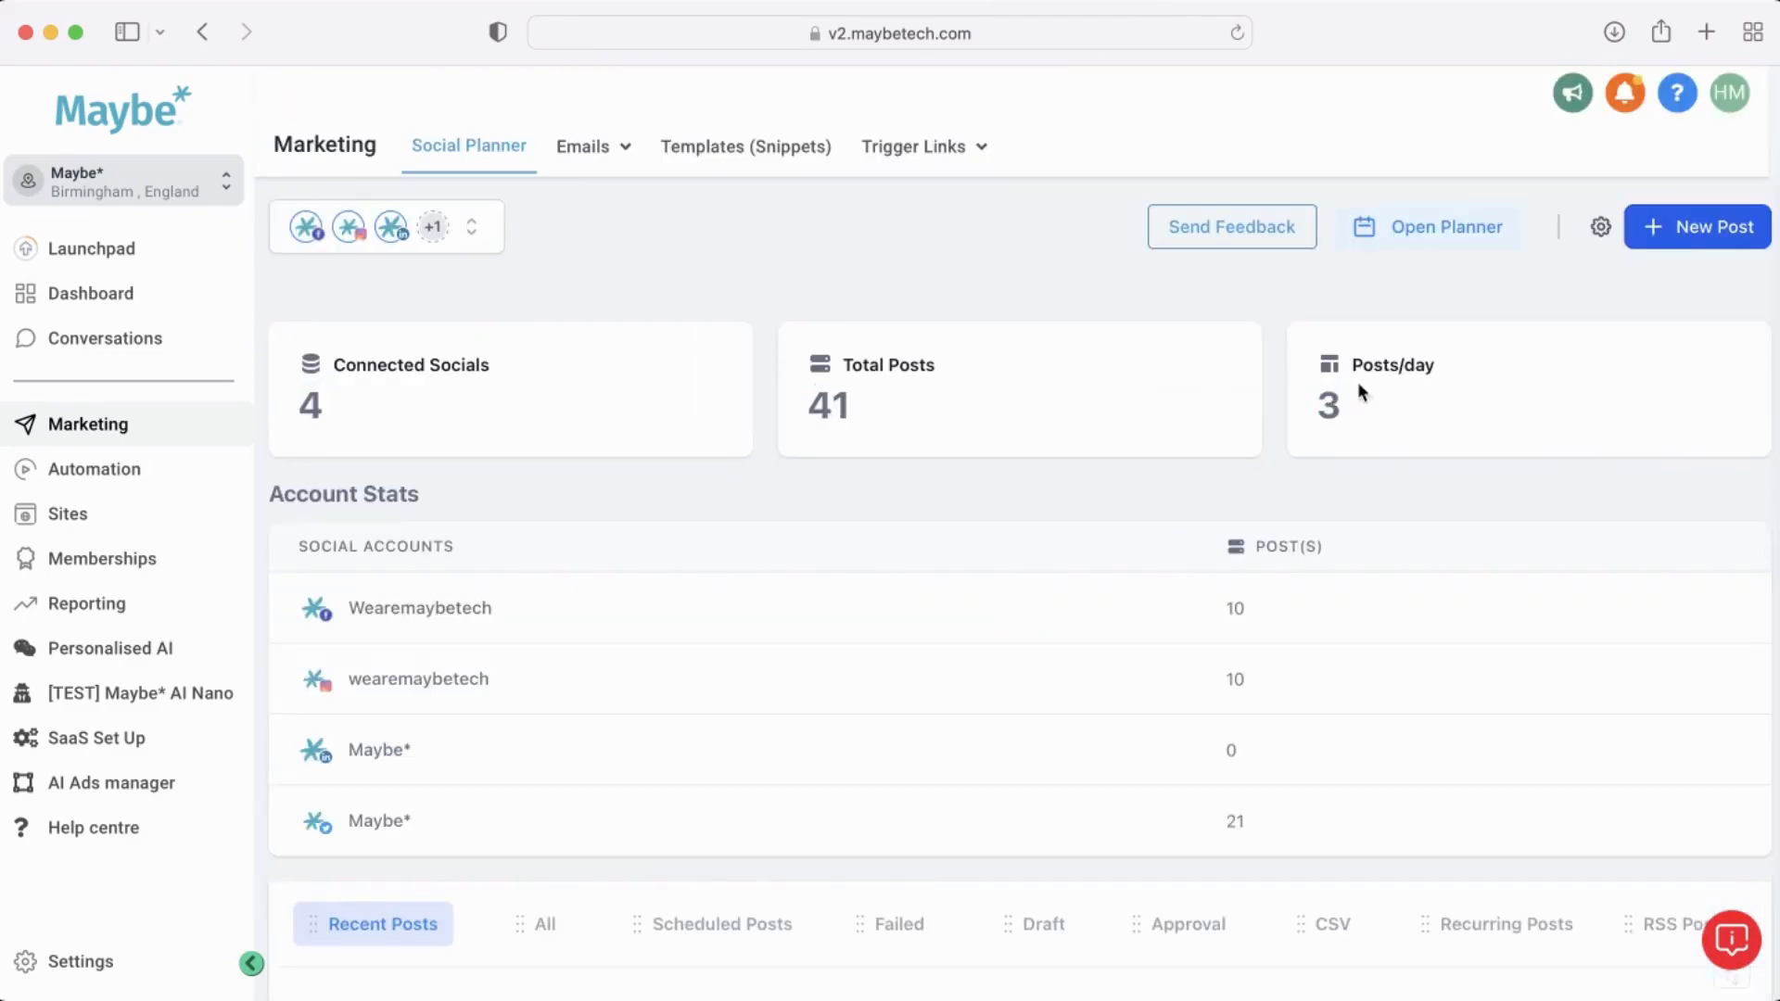
Review the new post options and start a blank post with Create New Post.
left_click(1708, 245)
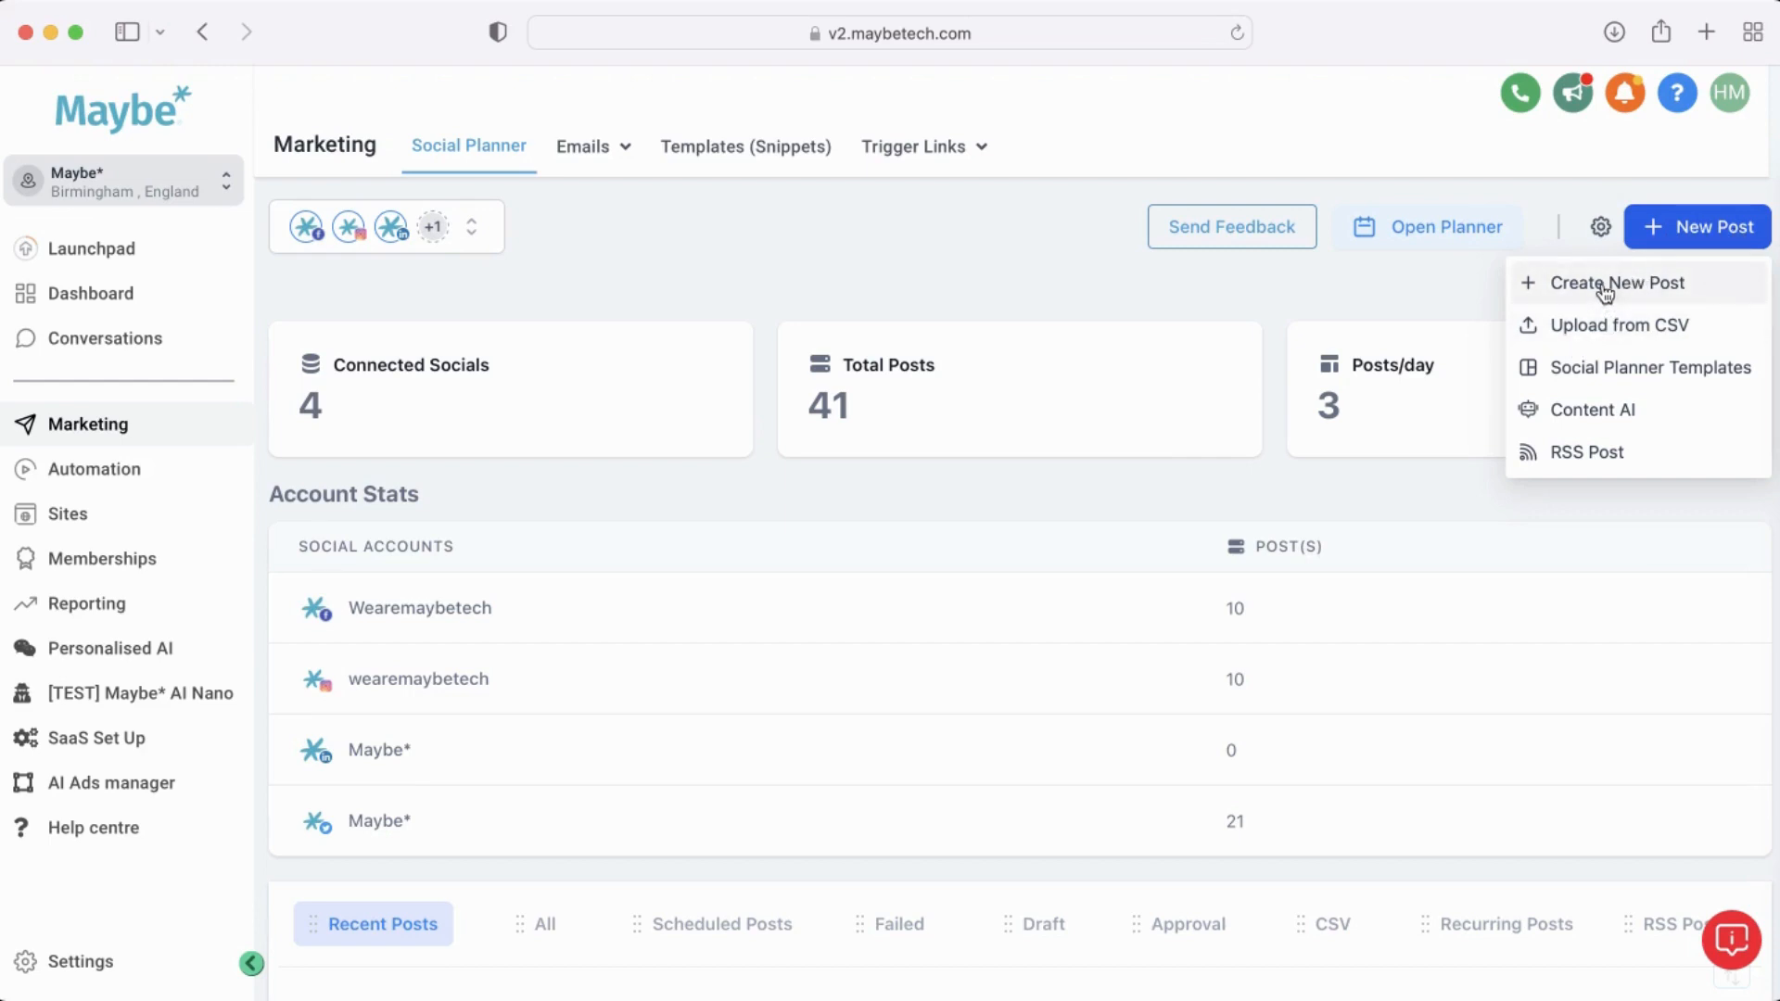
left_click(1695, 246)
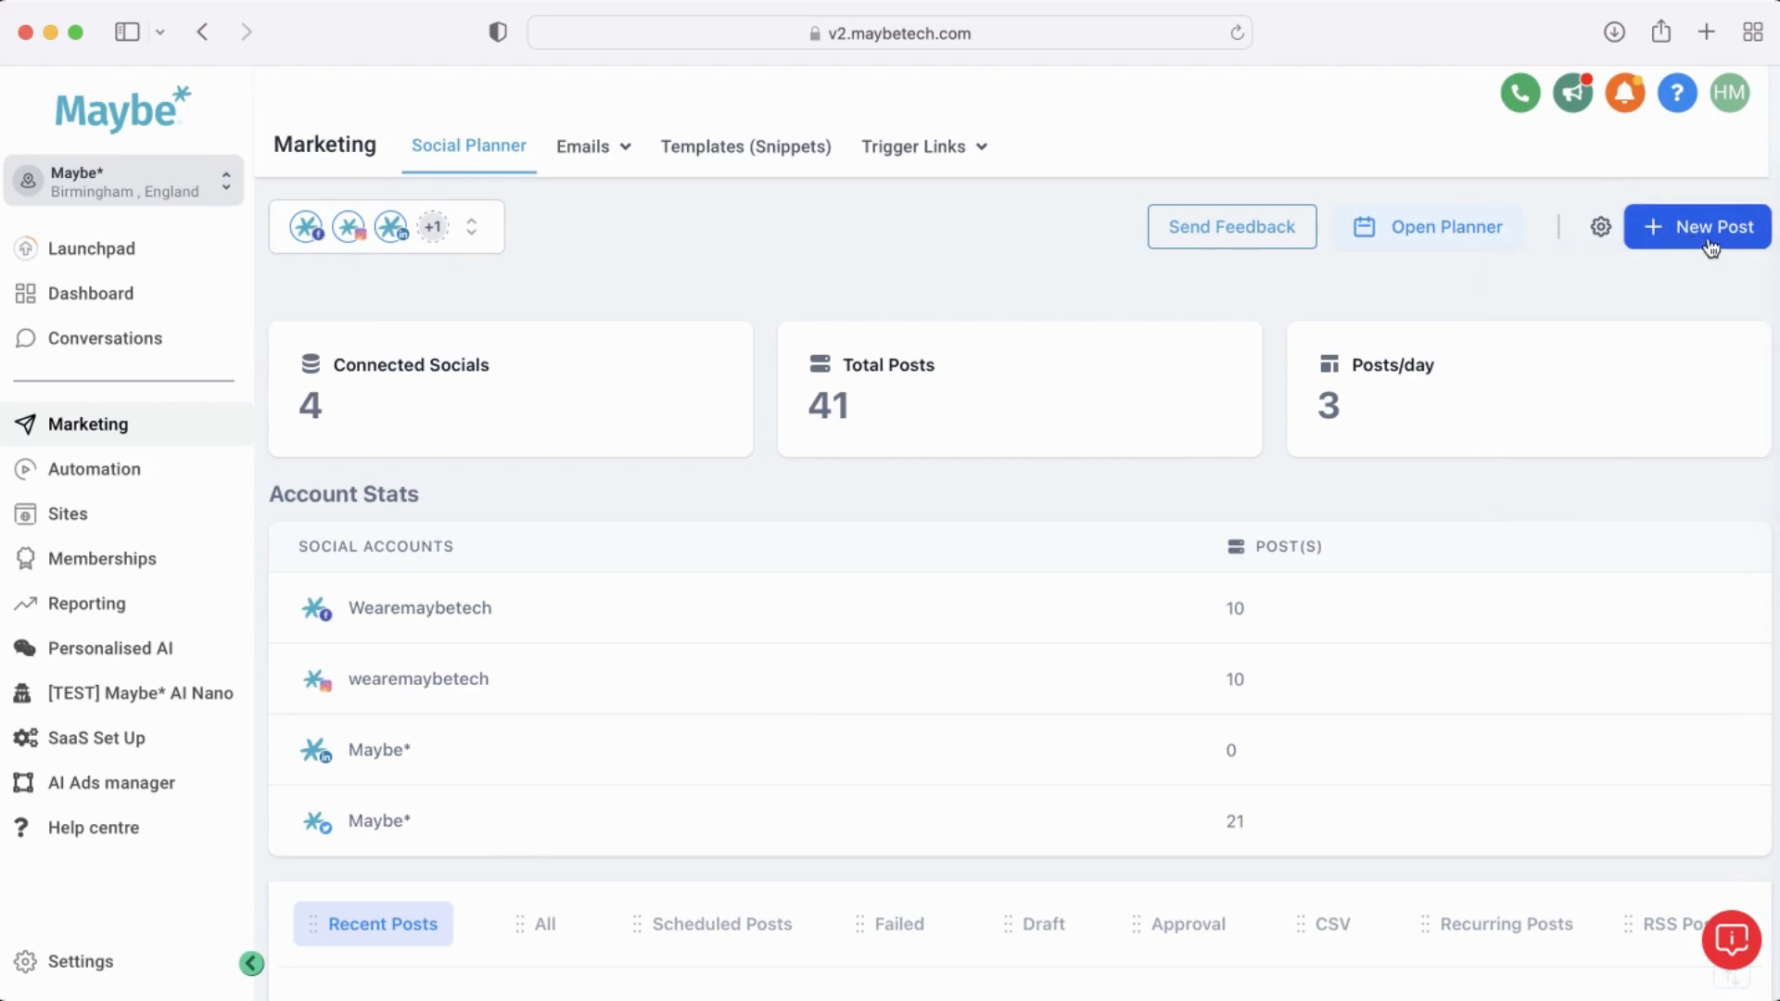
left_click(1697, 243)
left_click(1539, 279)
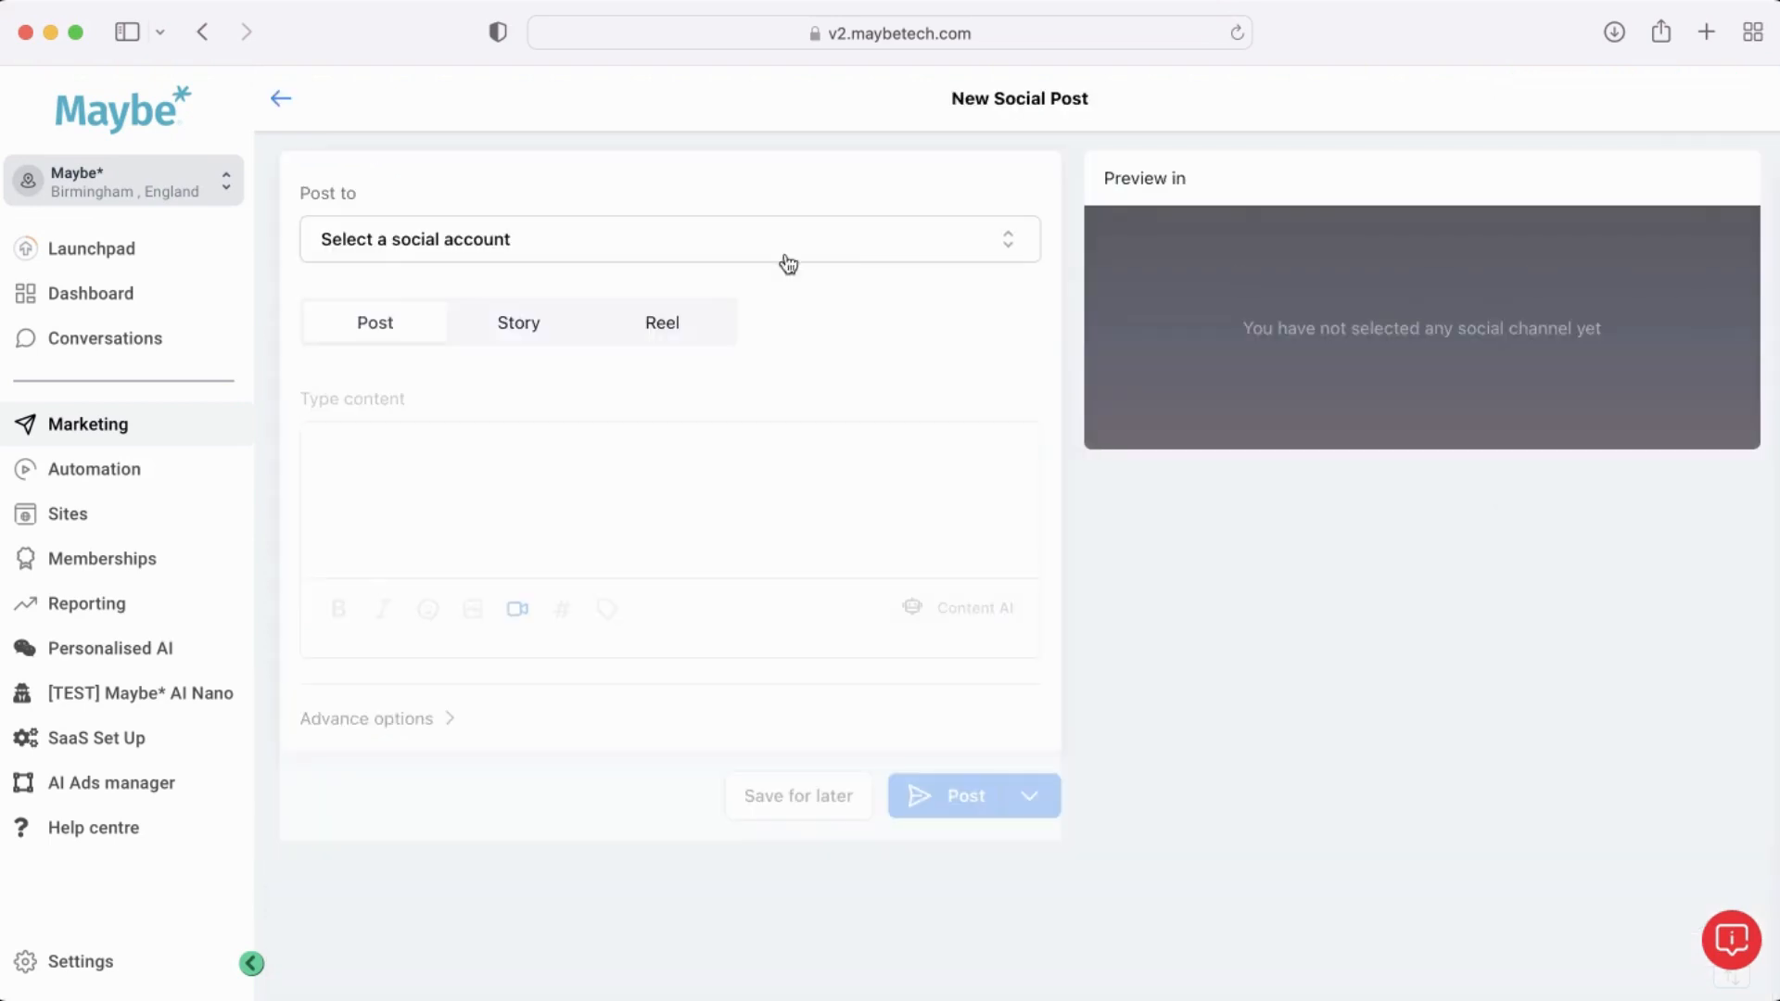
Select the wearemaybetech Instagram account for the post and enter "Hello" as its content.
left_click(550, 252)
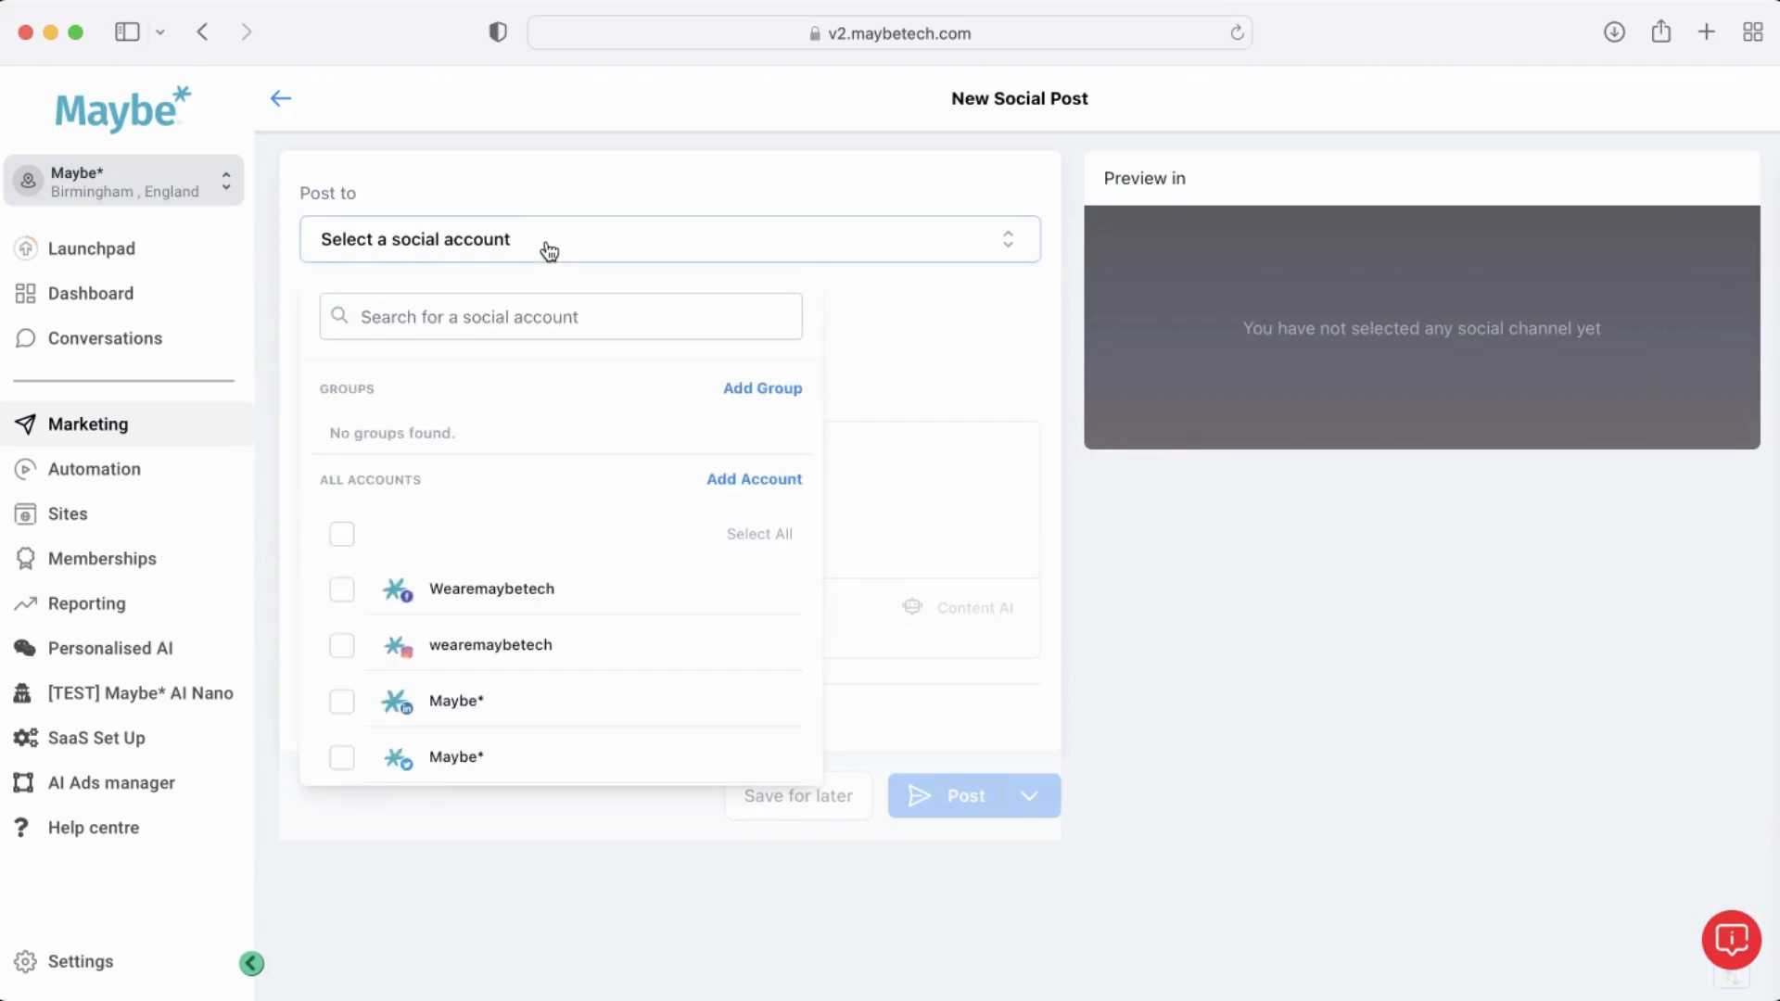
left_click(341, 647)
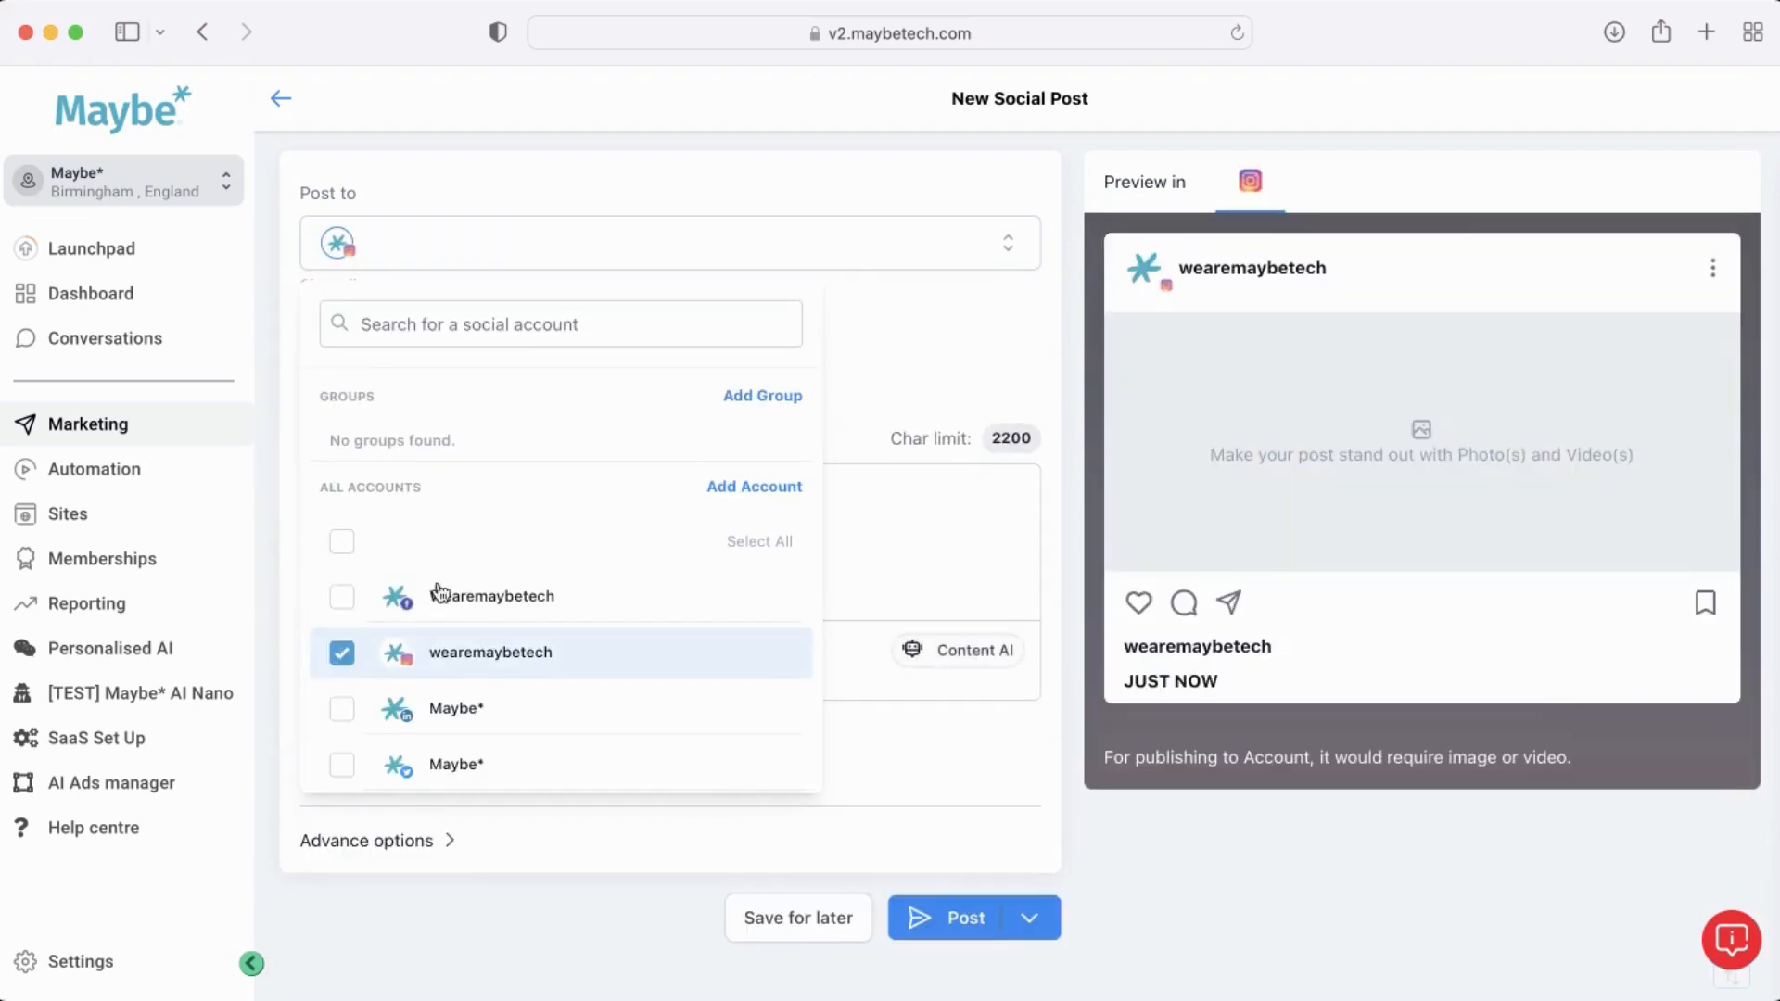
left_click(914, 365)
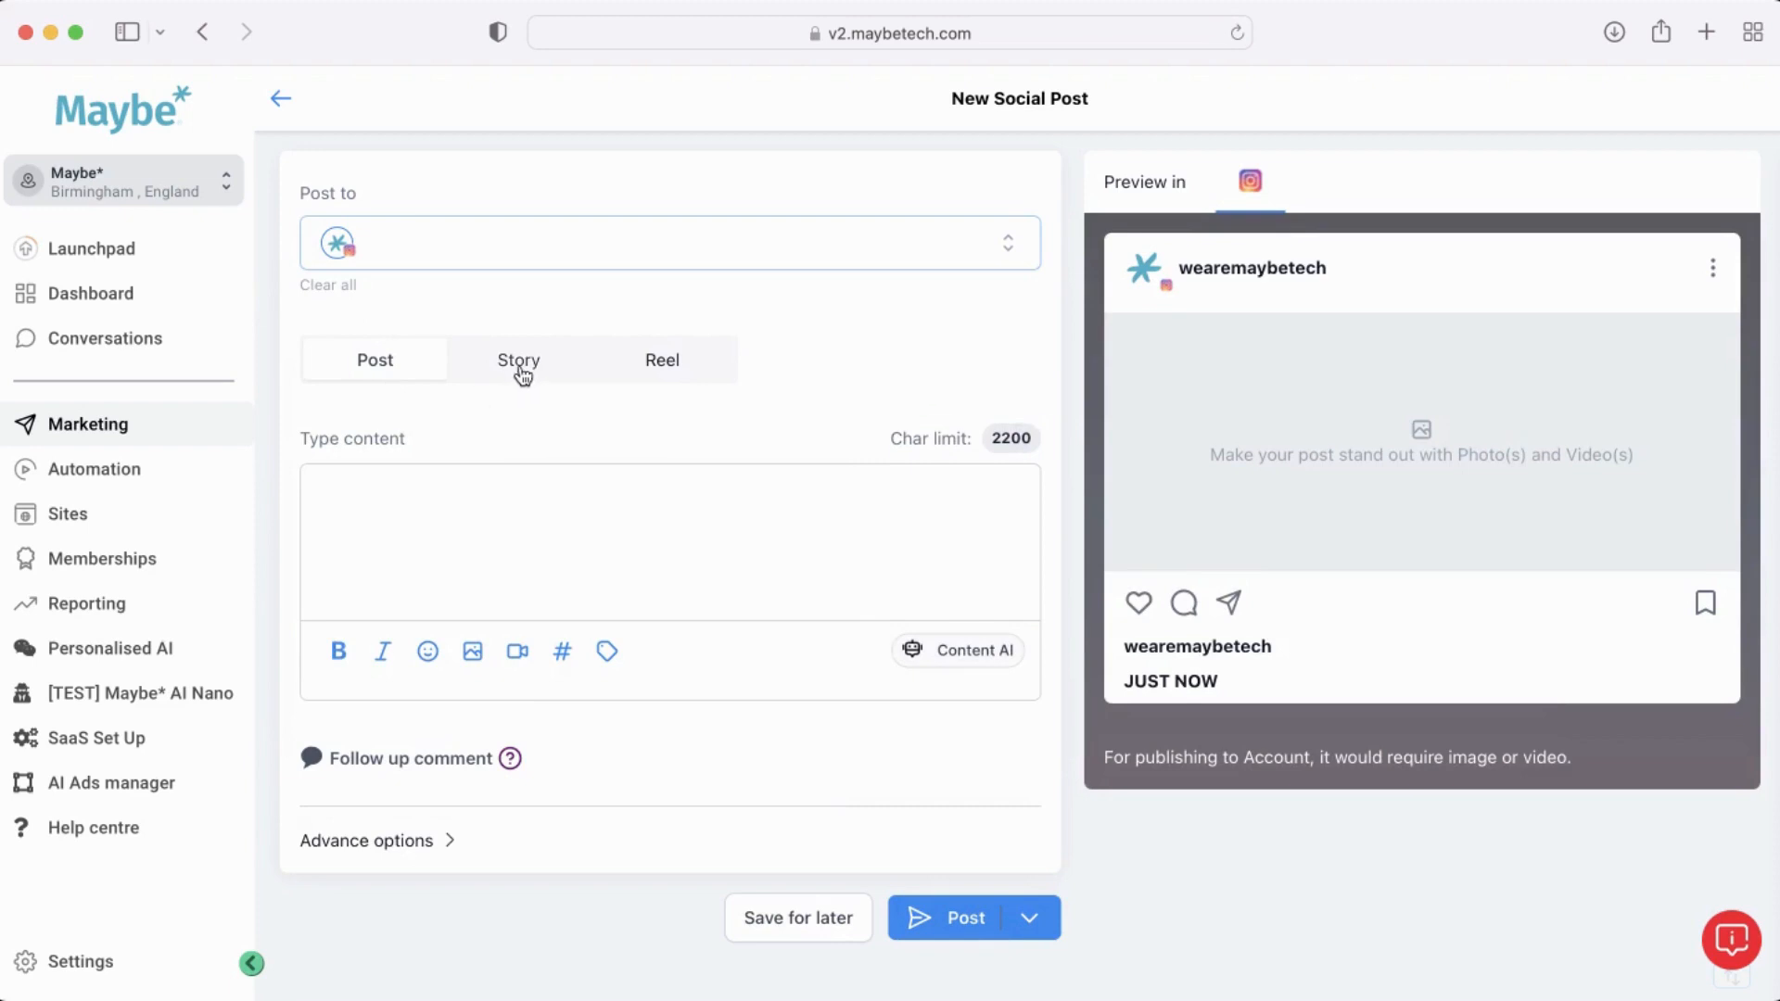
left_click(547, 531)
type("Hello")
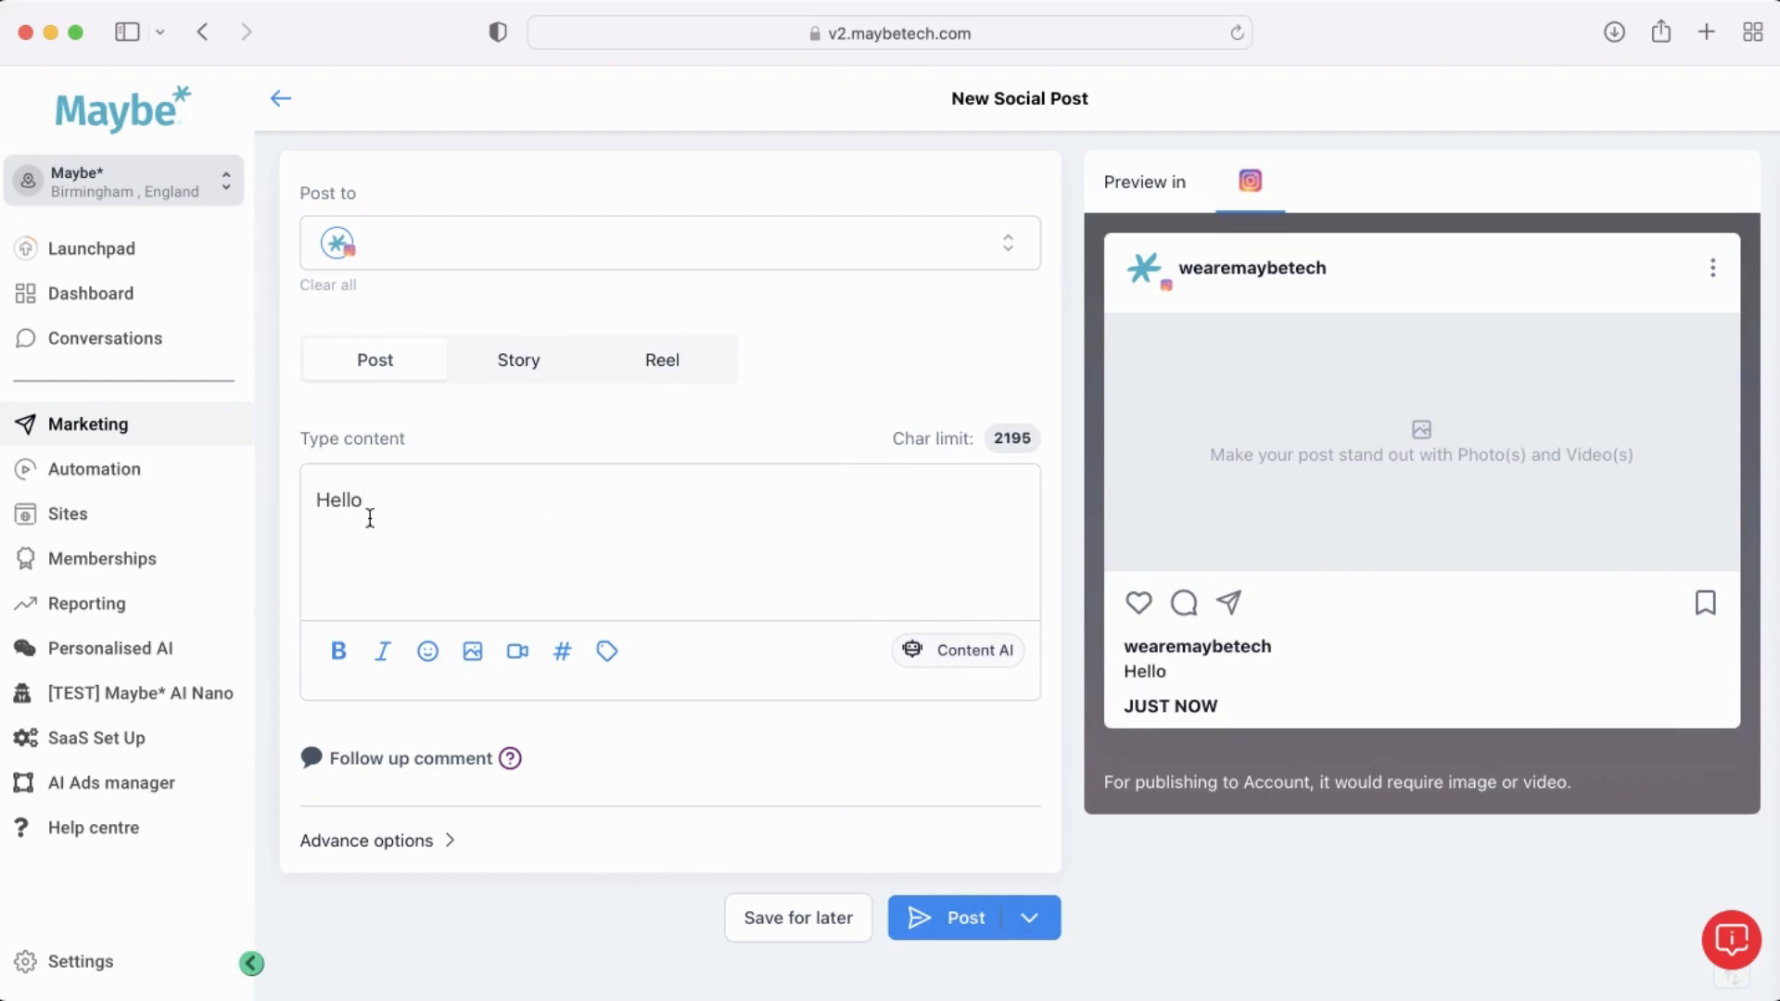
Add the Facebook, LinkedIn and Twitter accounts as further destinations for the post.
left_click(426, 259)
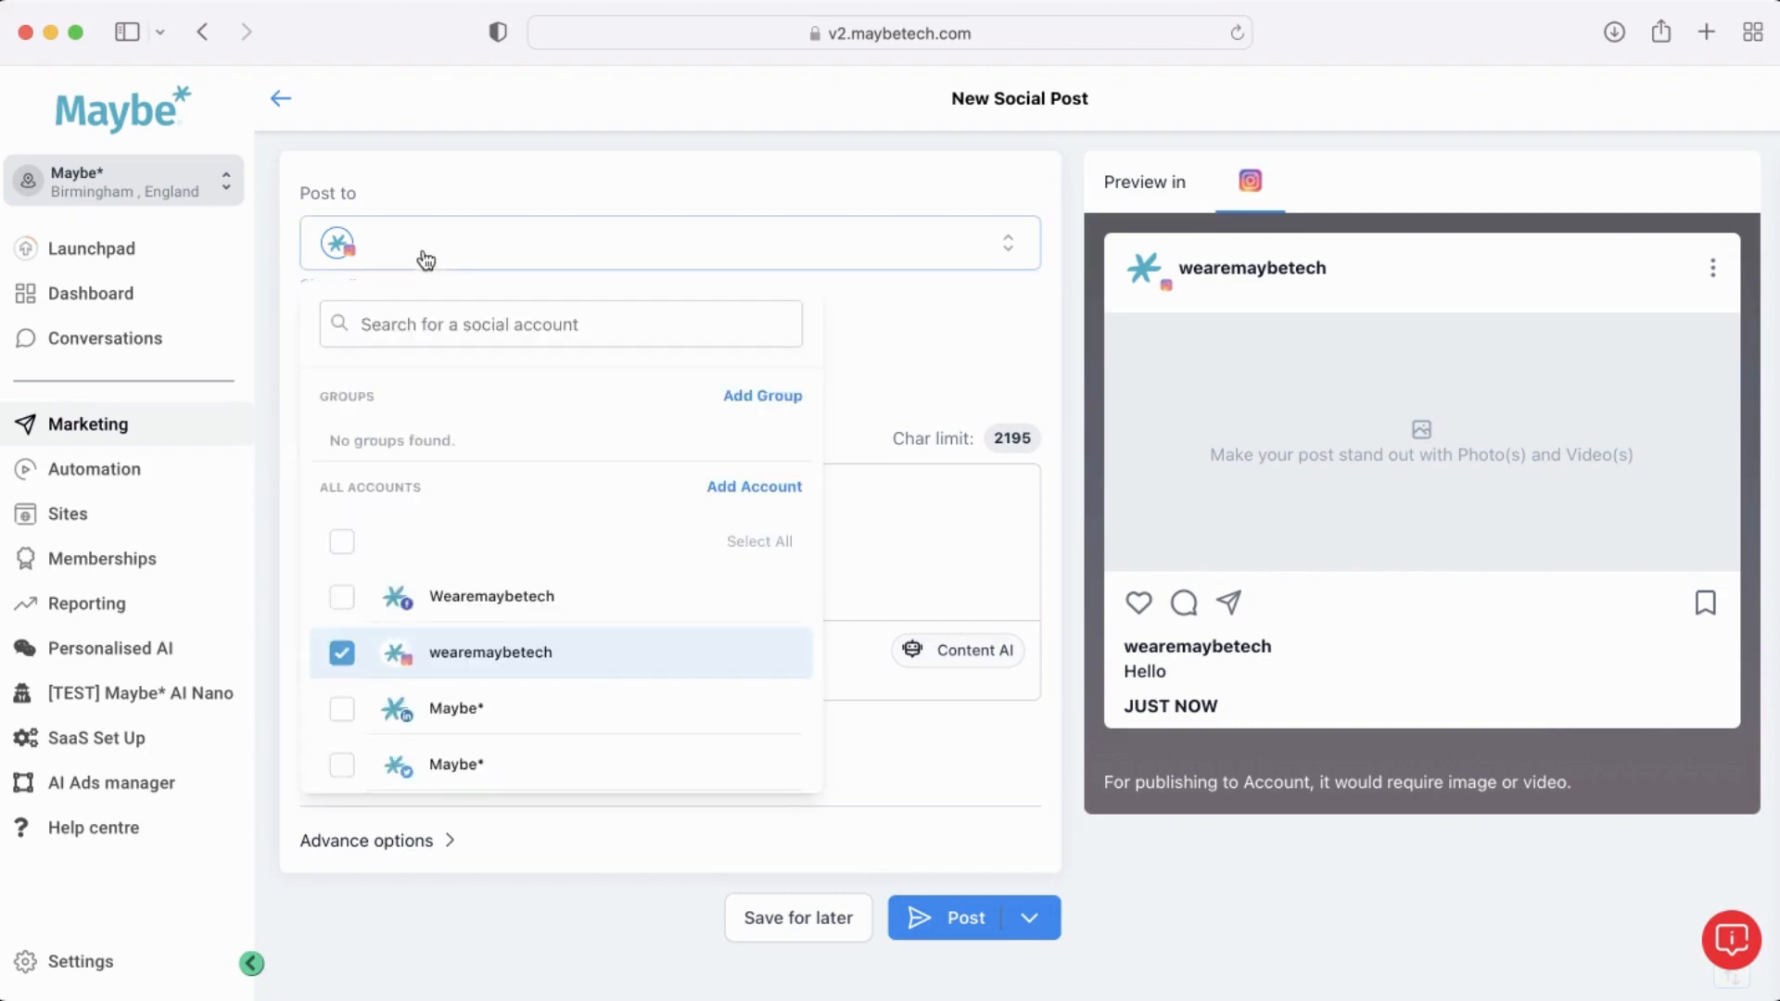
left_click(345, 595)
left_click(342, 709)
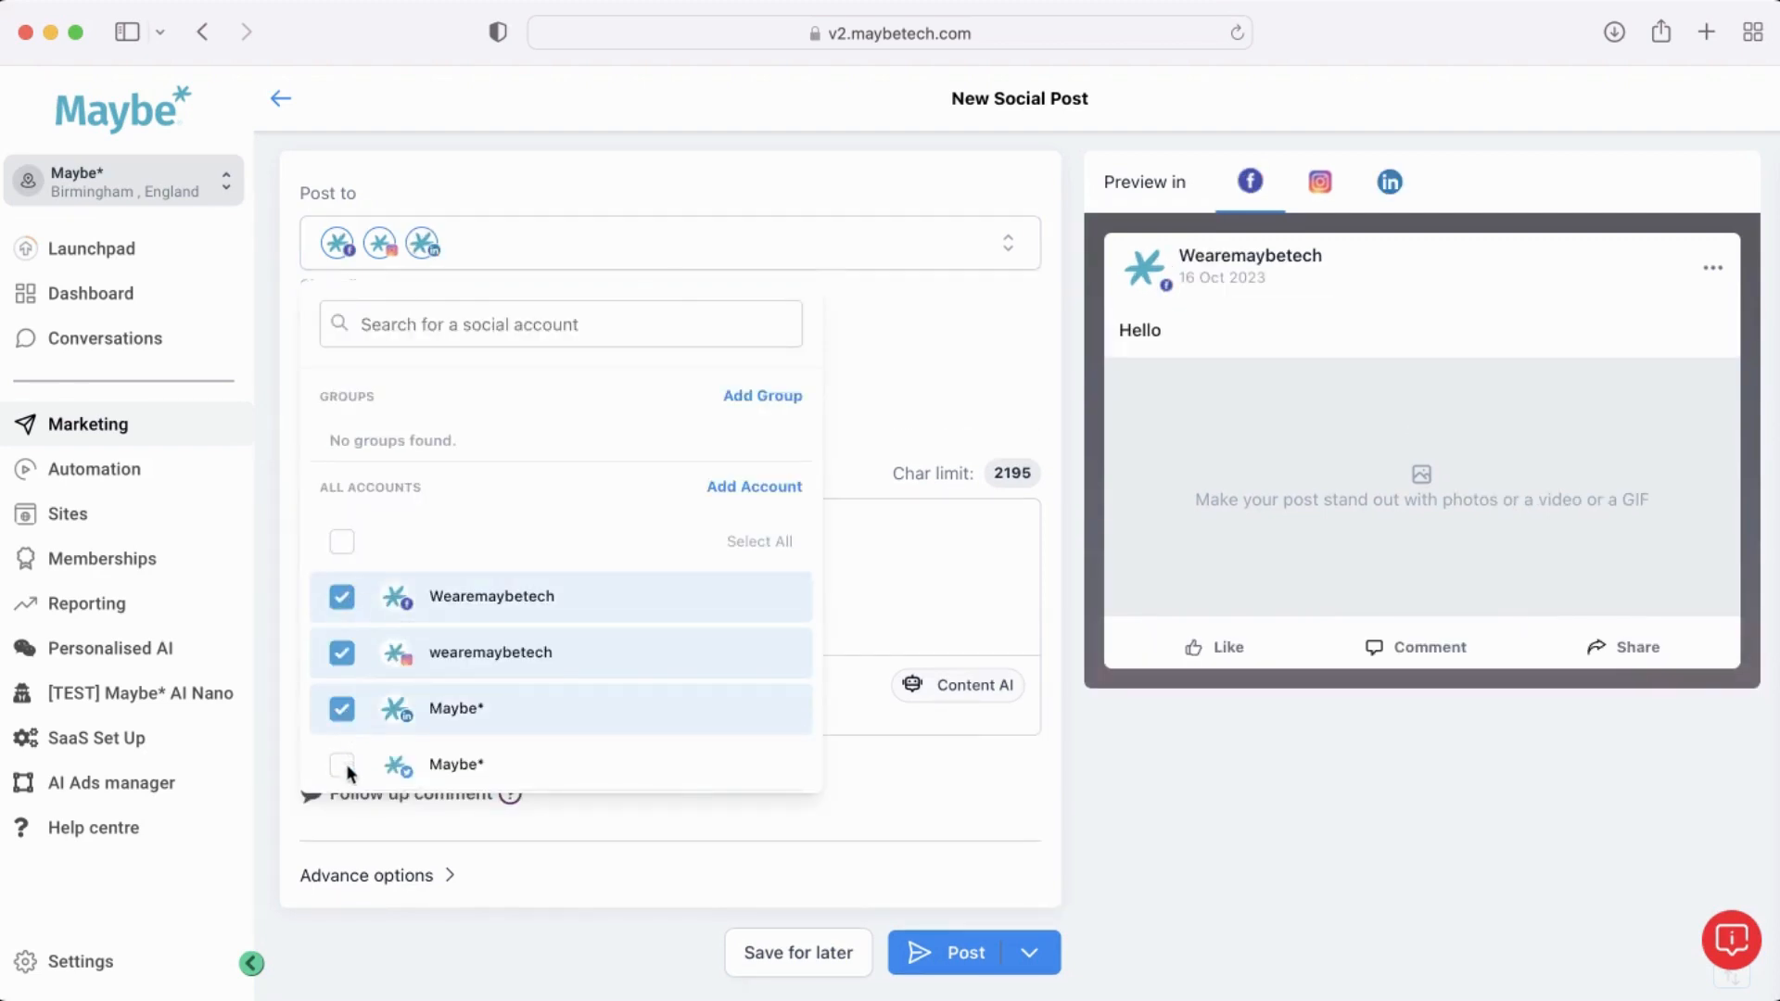
left_click(342, 764)
left_click(876, 544)
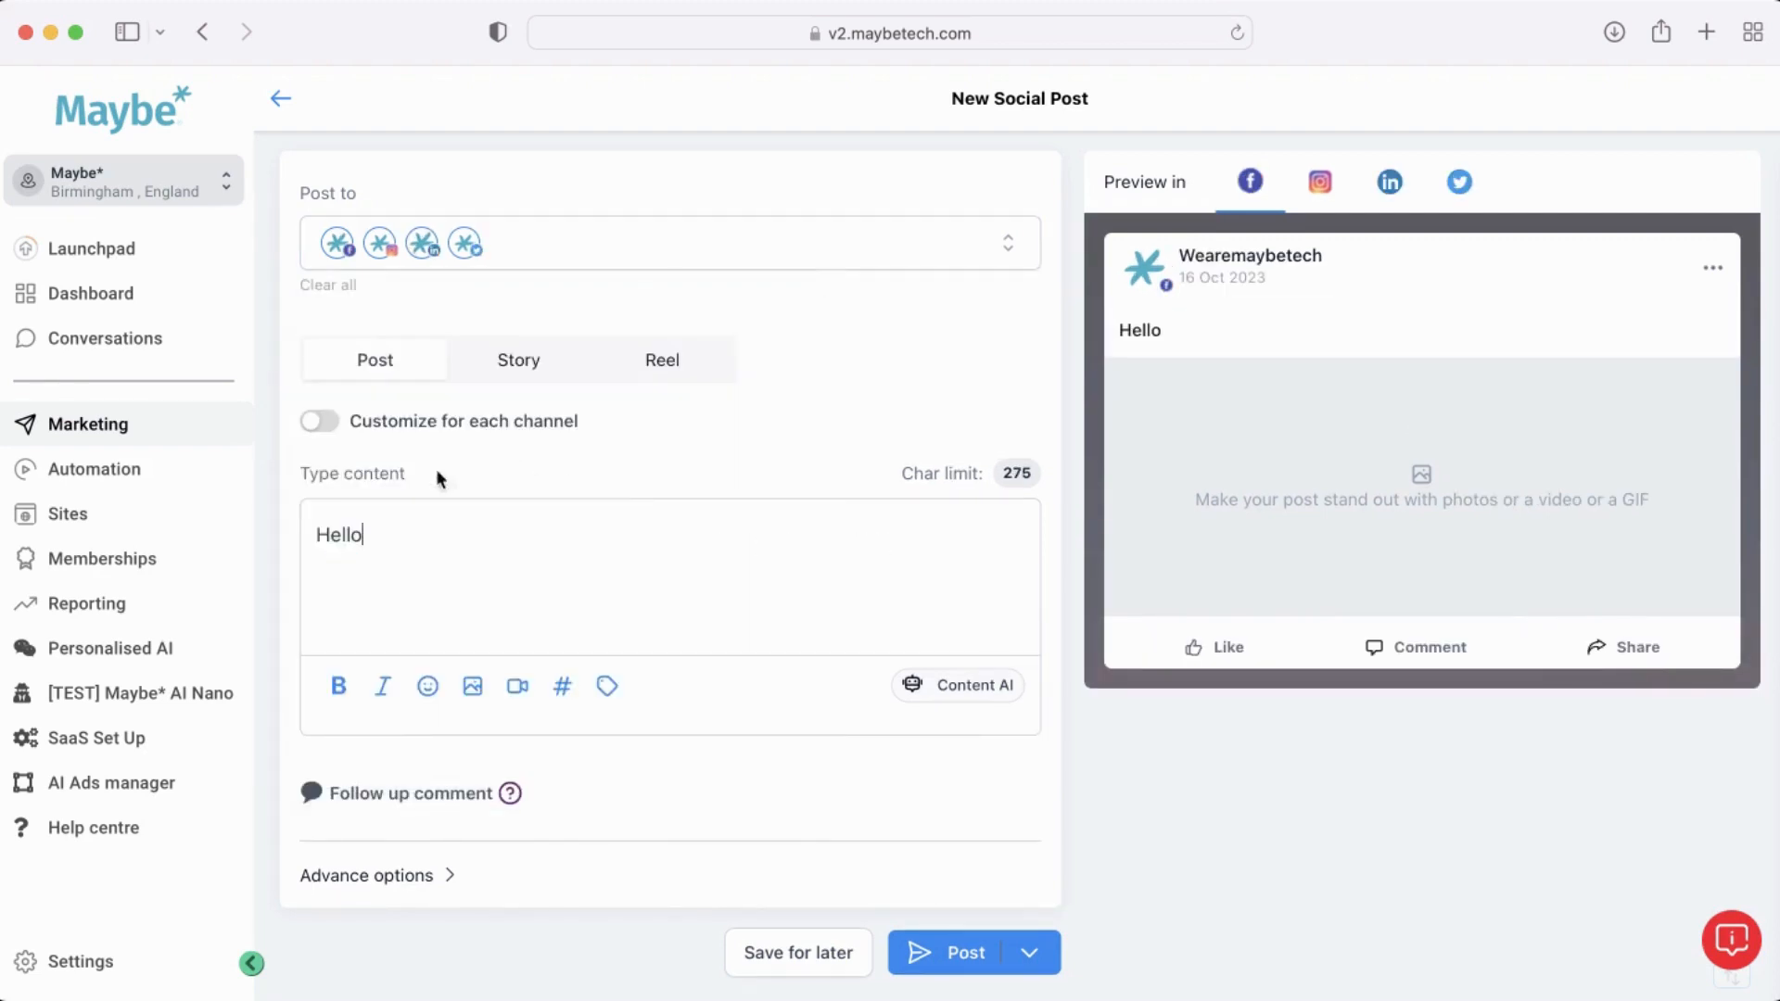
Enable customisation for each channel and check the LinkedIn, Instagram and Facebook versions of the post.
left_click(329, 427)
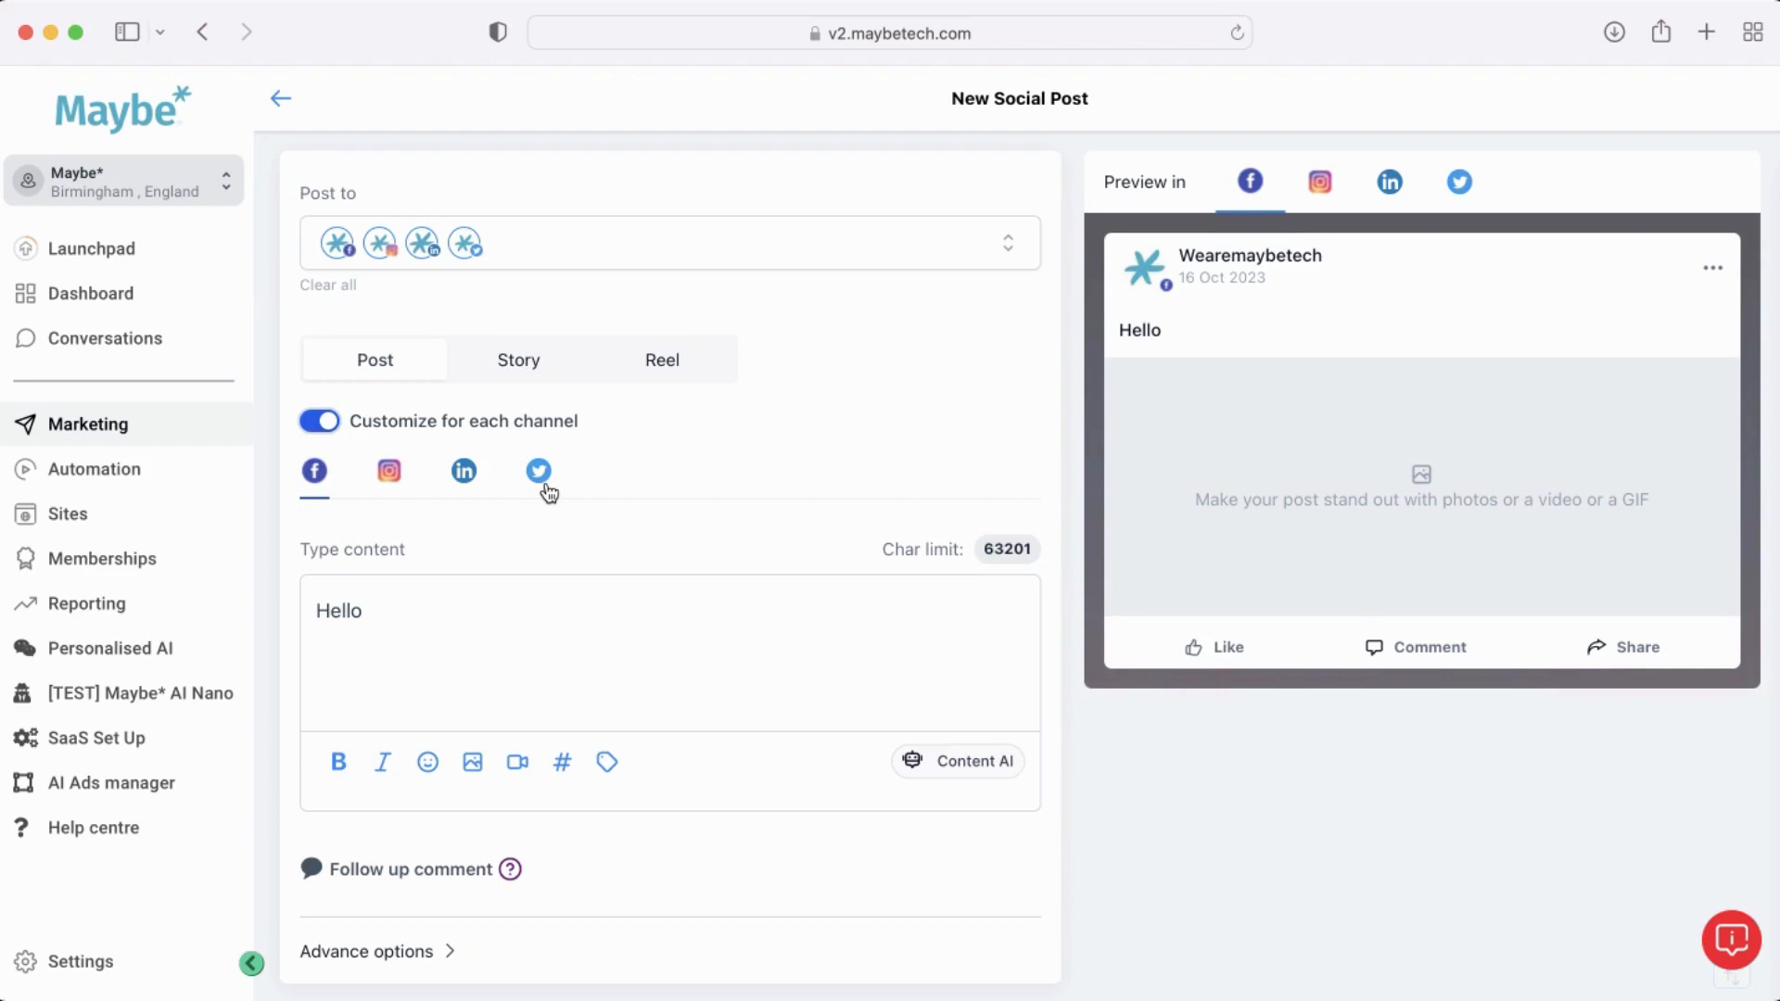
left_click(465, 480)
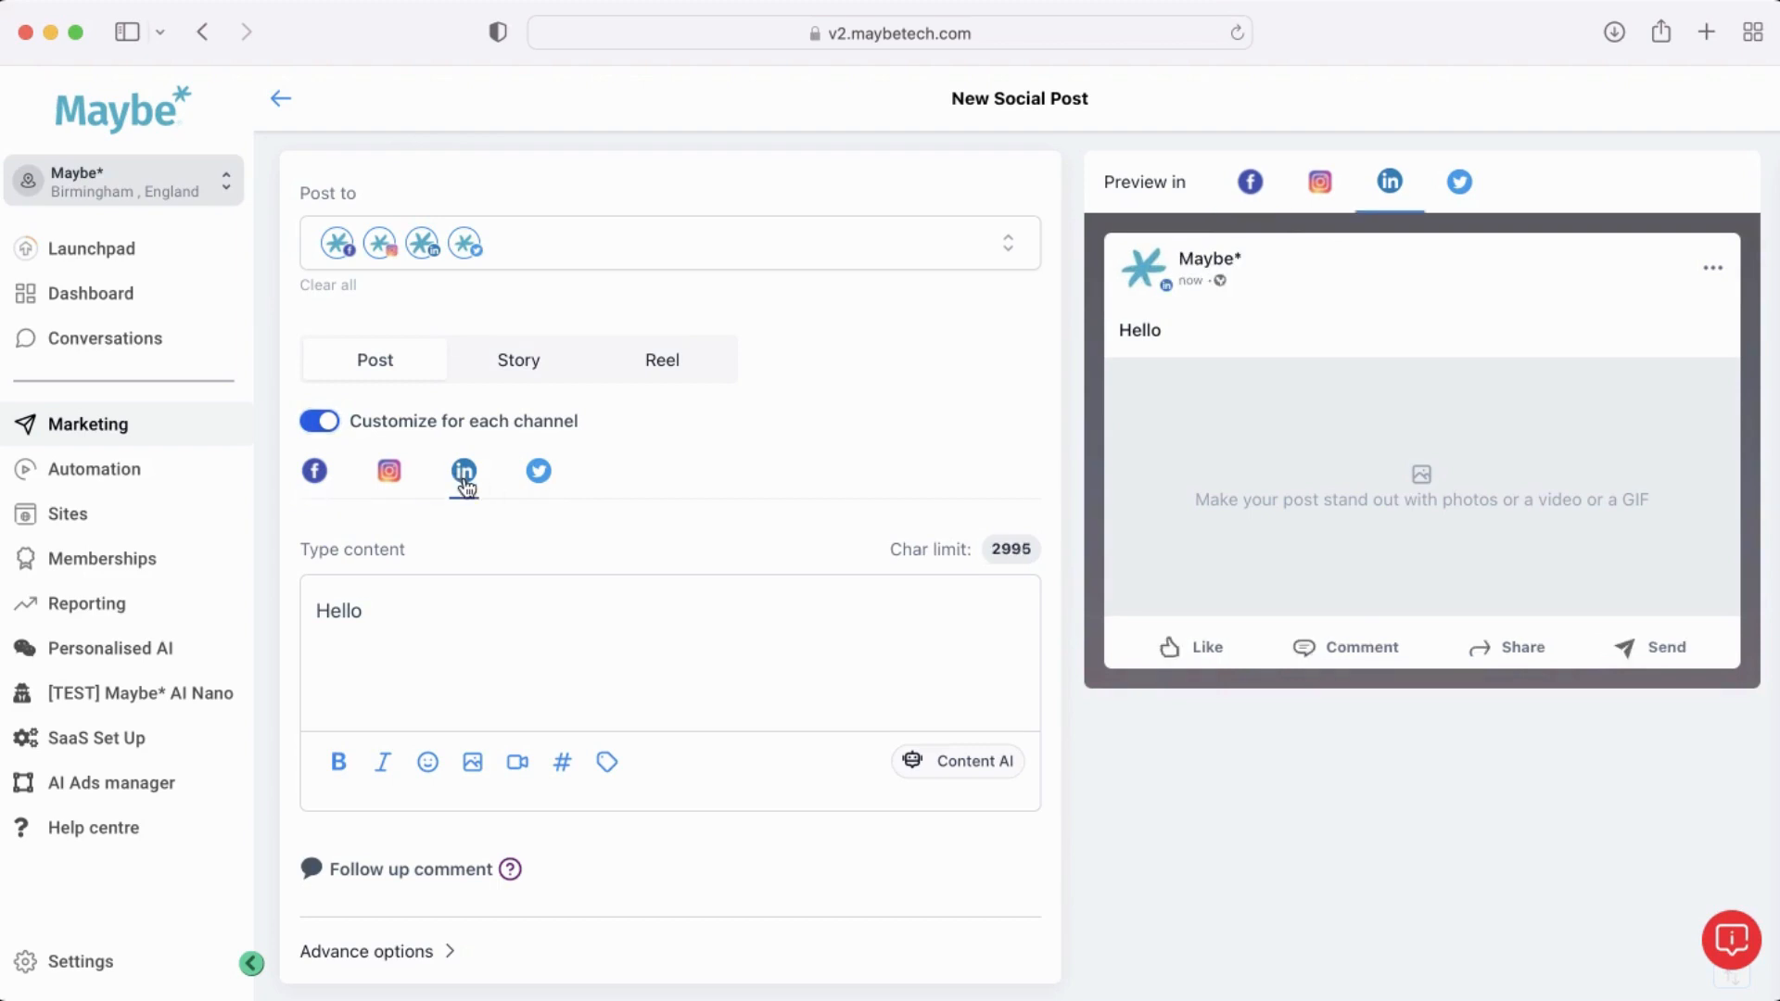
left_click(390, 482)
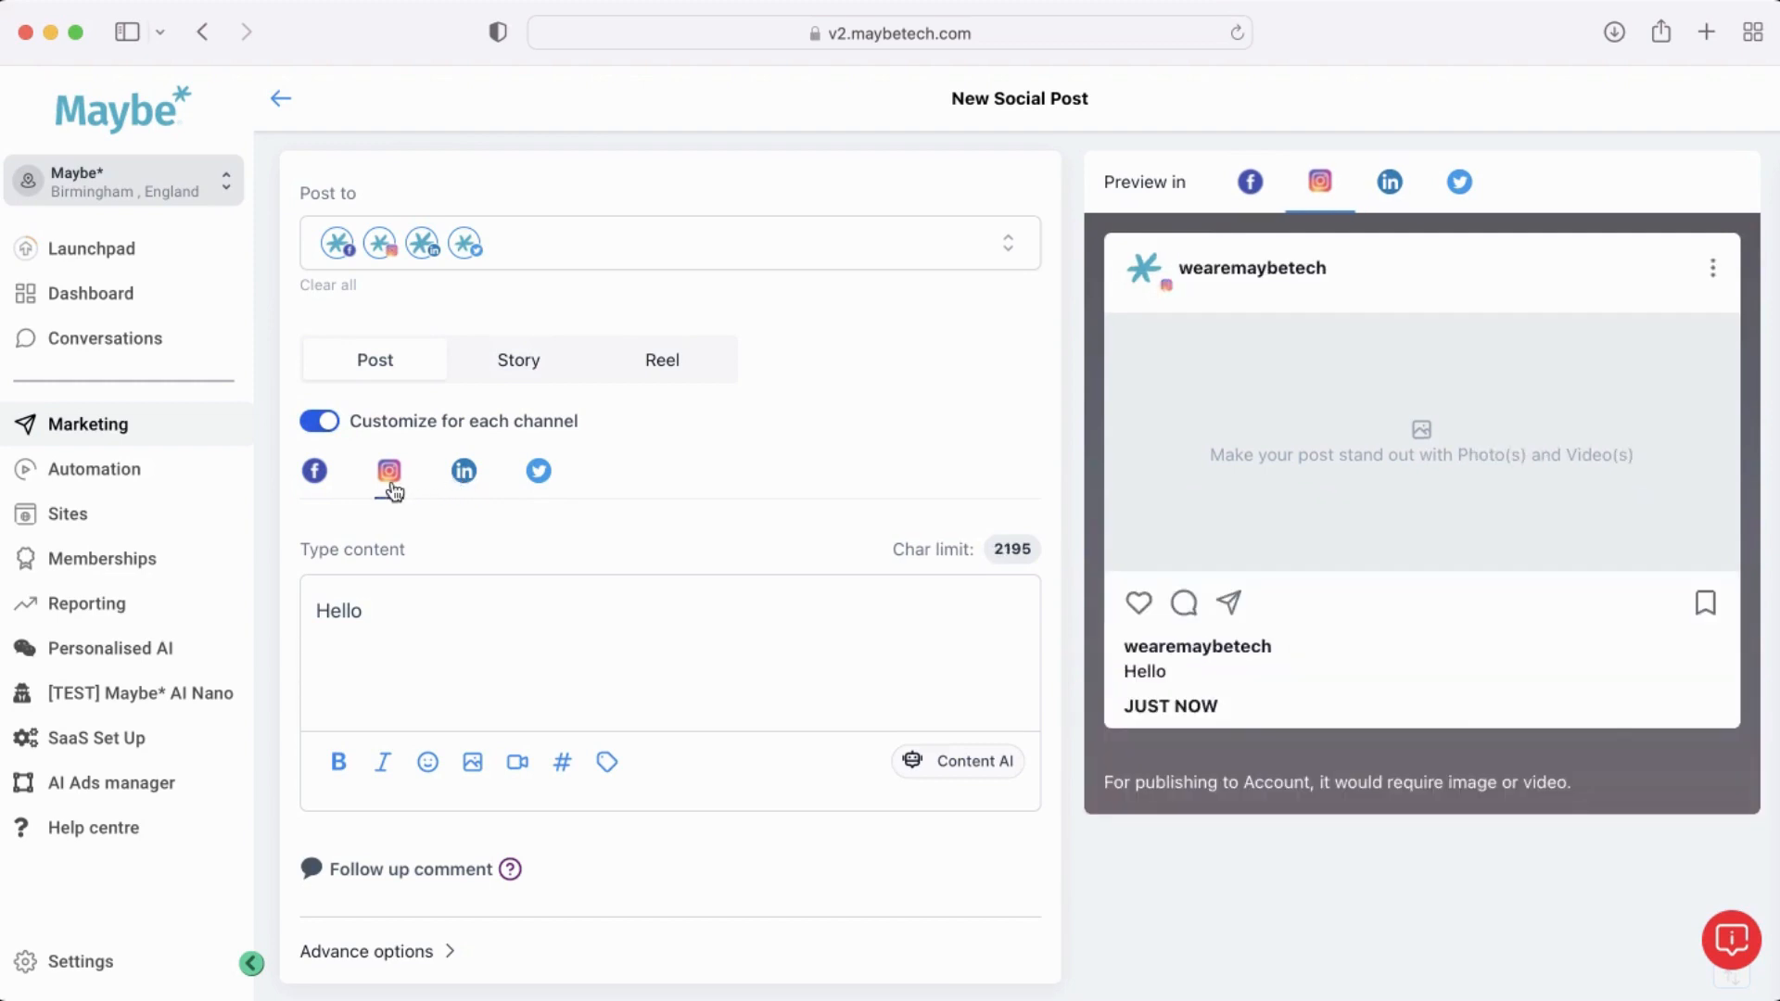
left_click(314, 482)
left_click(439, 621)
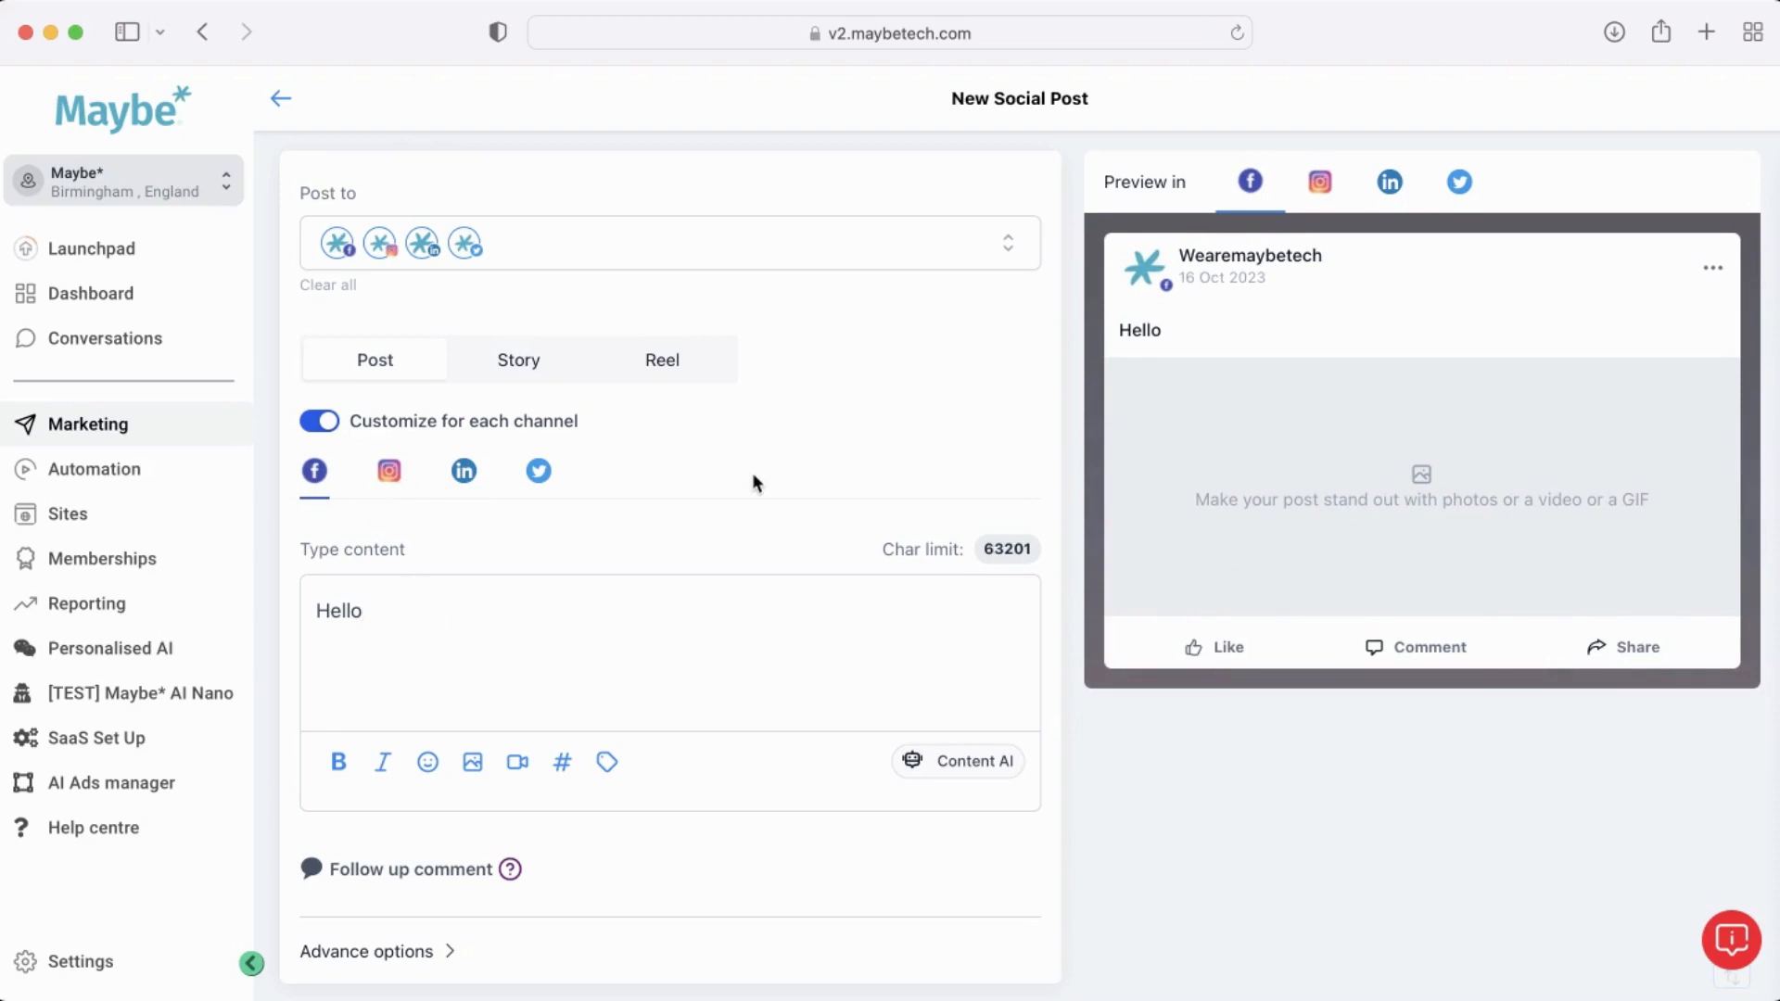
Examine the emoji picker, the AI image creation form and the media library available for the Facebook post content.
scroll(753, 471, "down", 1)
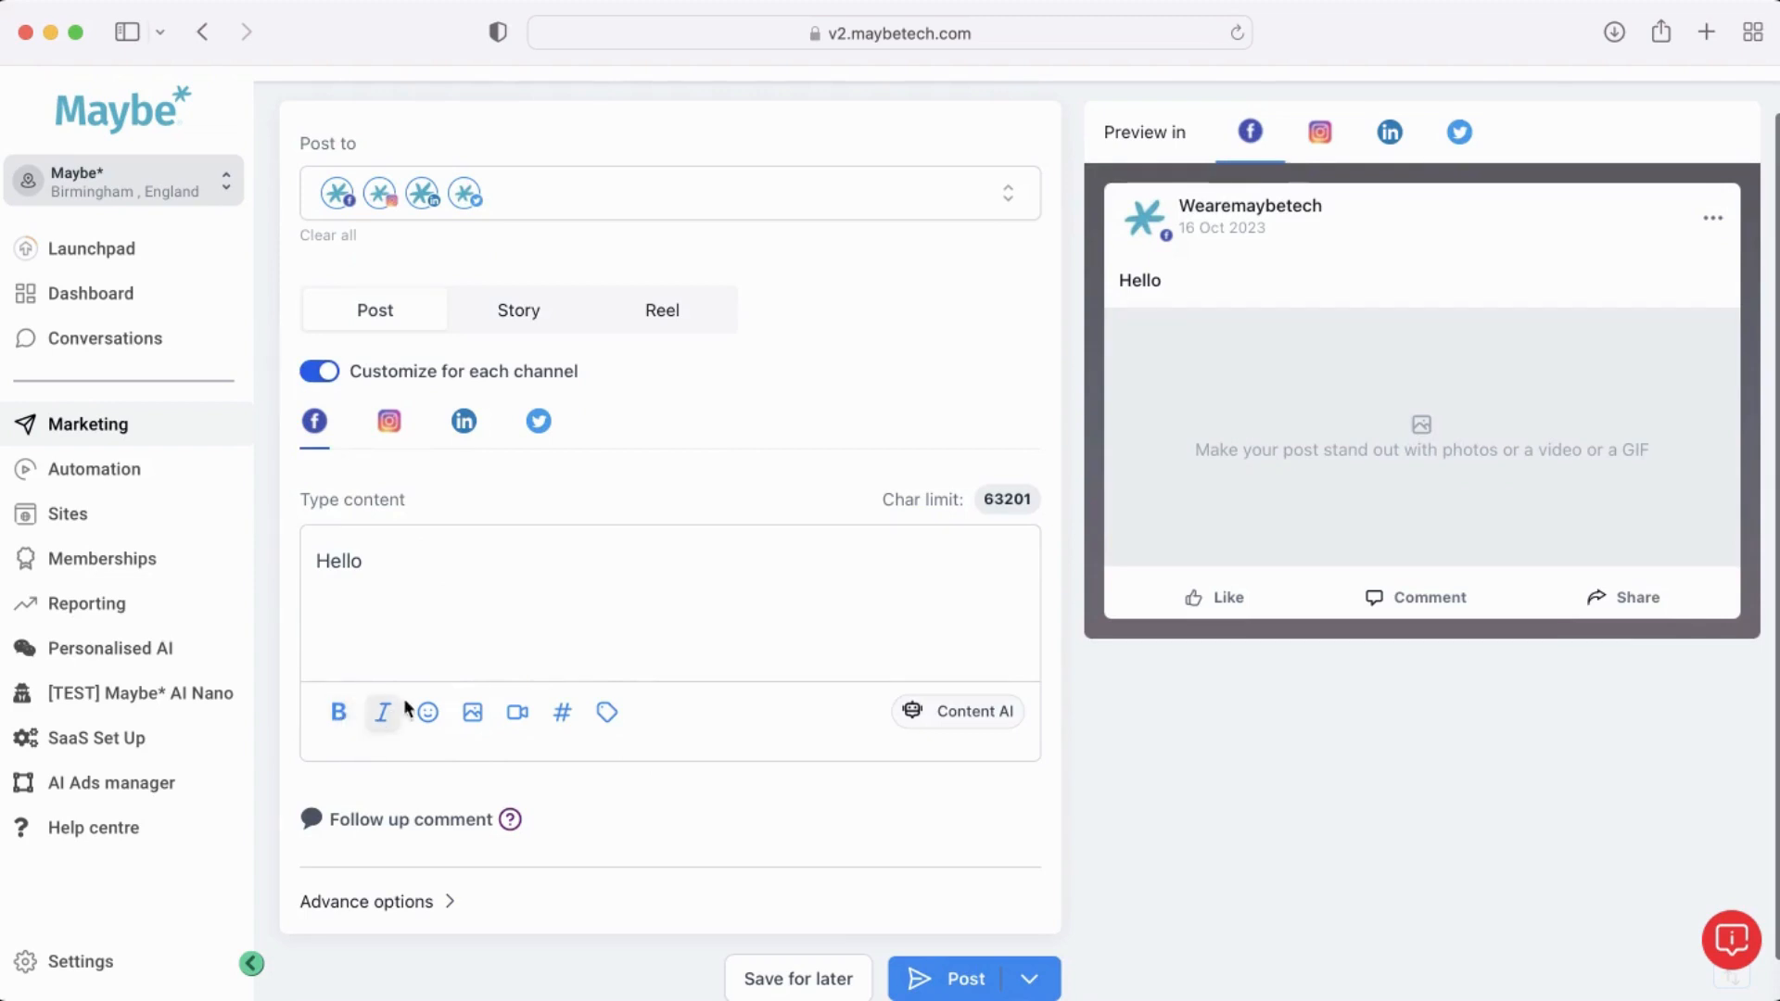
left_click(428, 716)
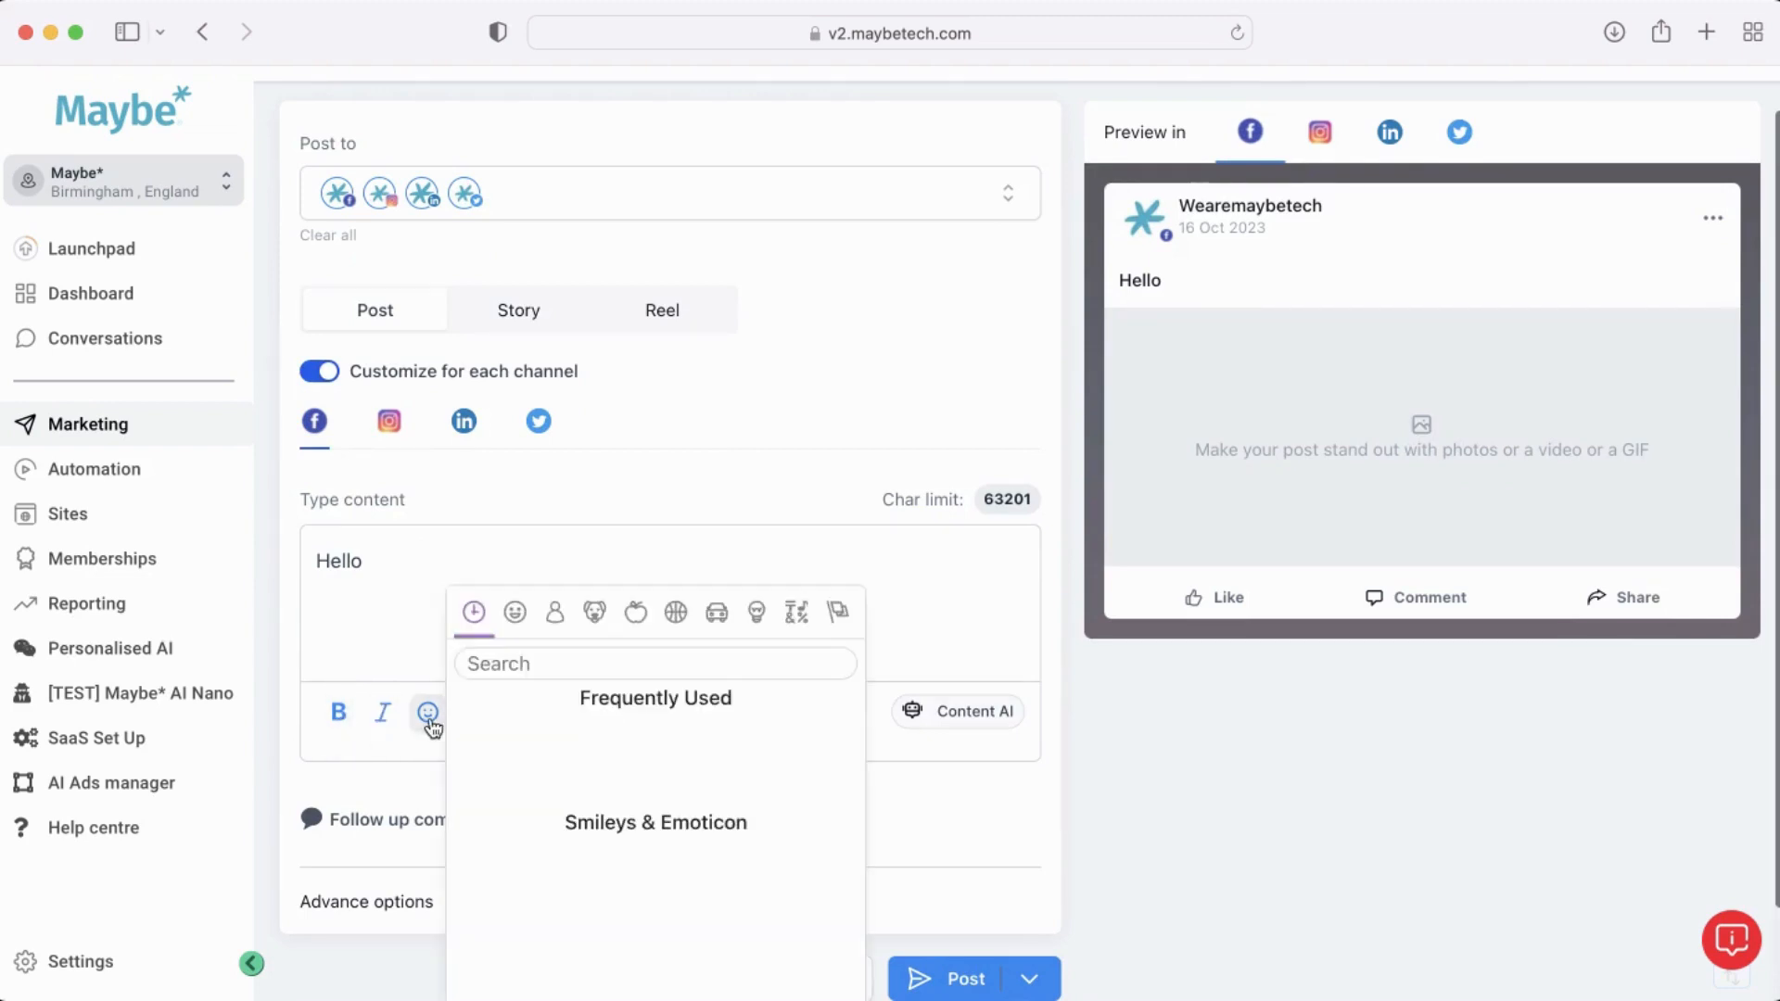
left_click(417, 620)
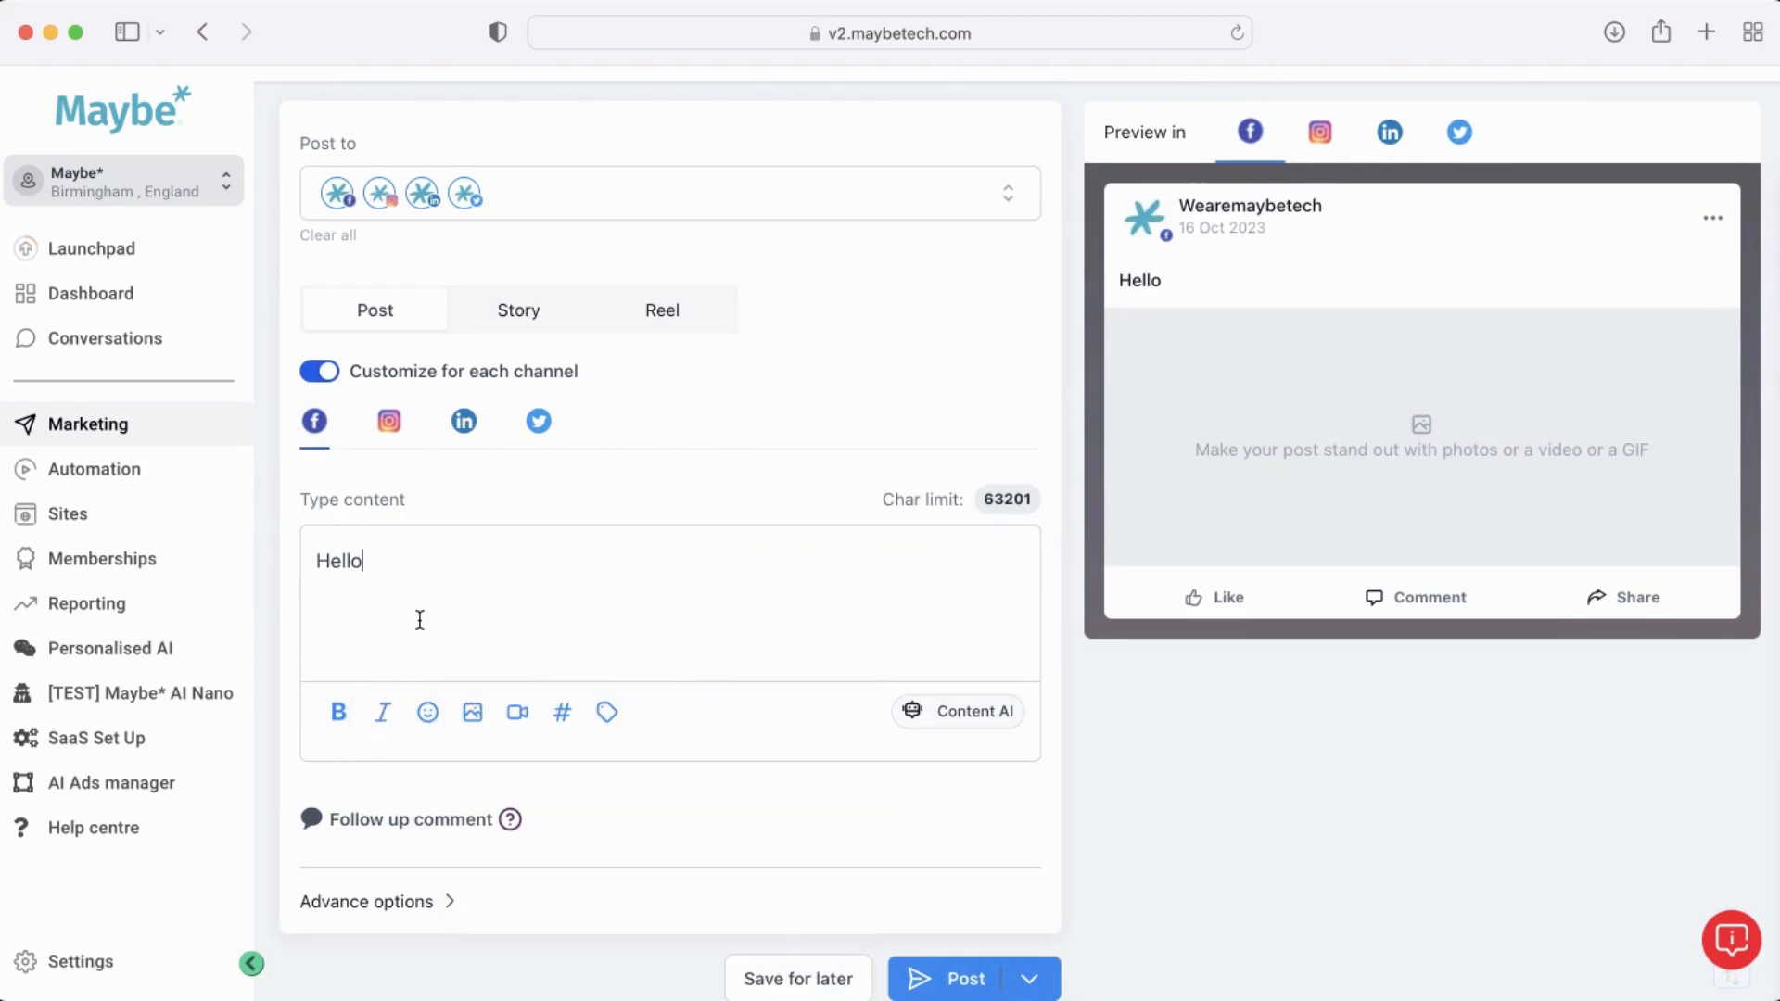
left_click(473, 714)
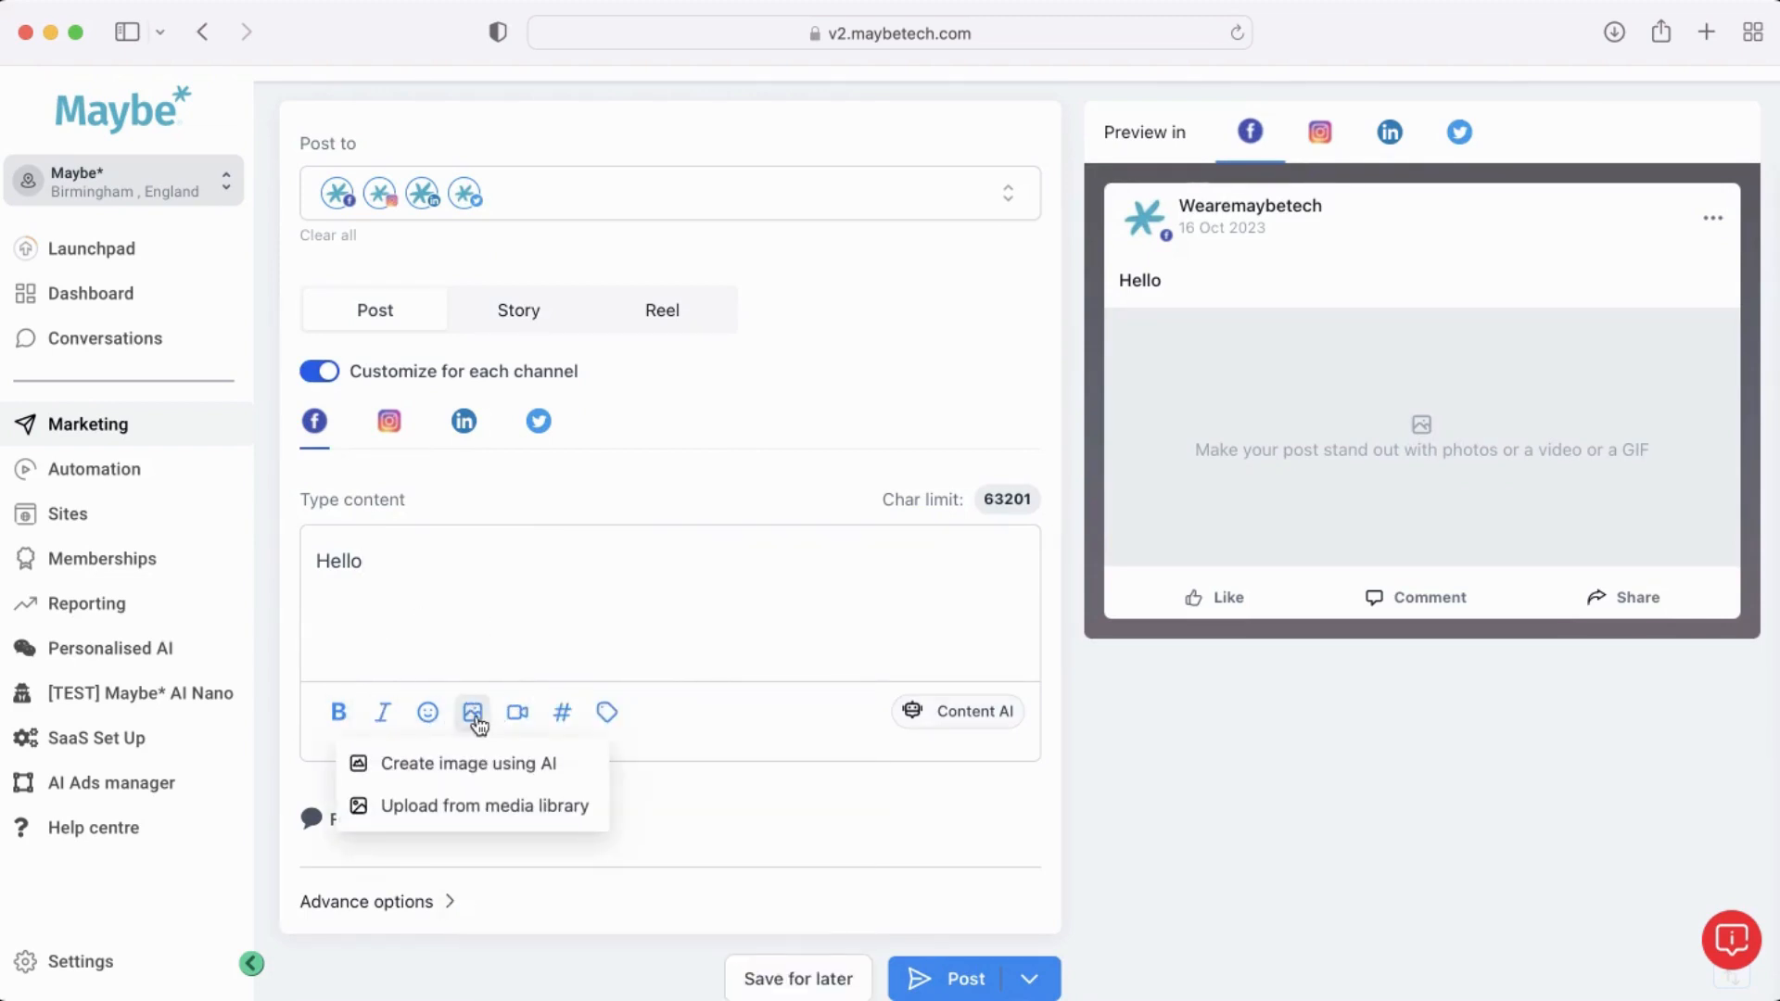
left_click(457, 766)
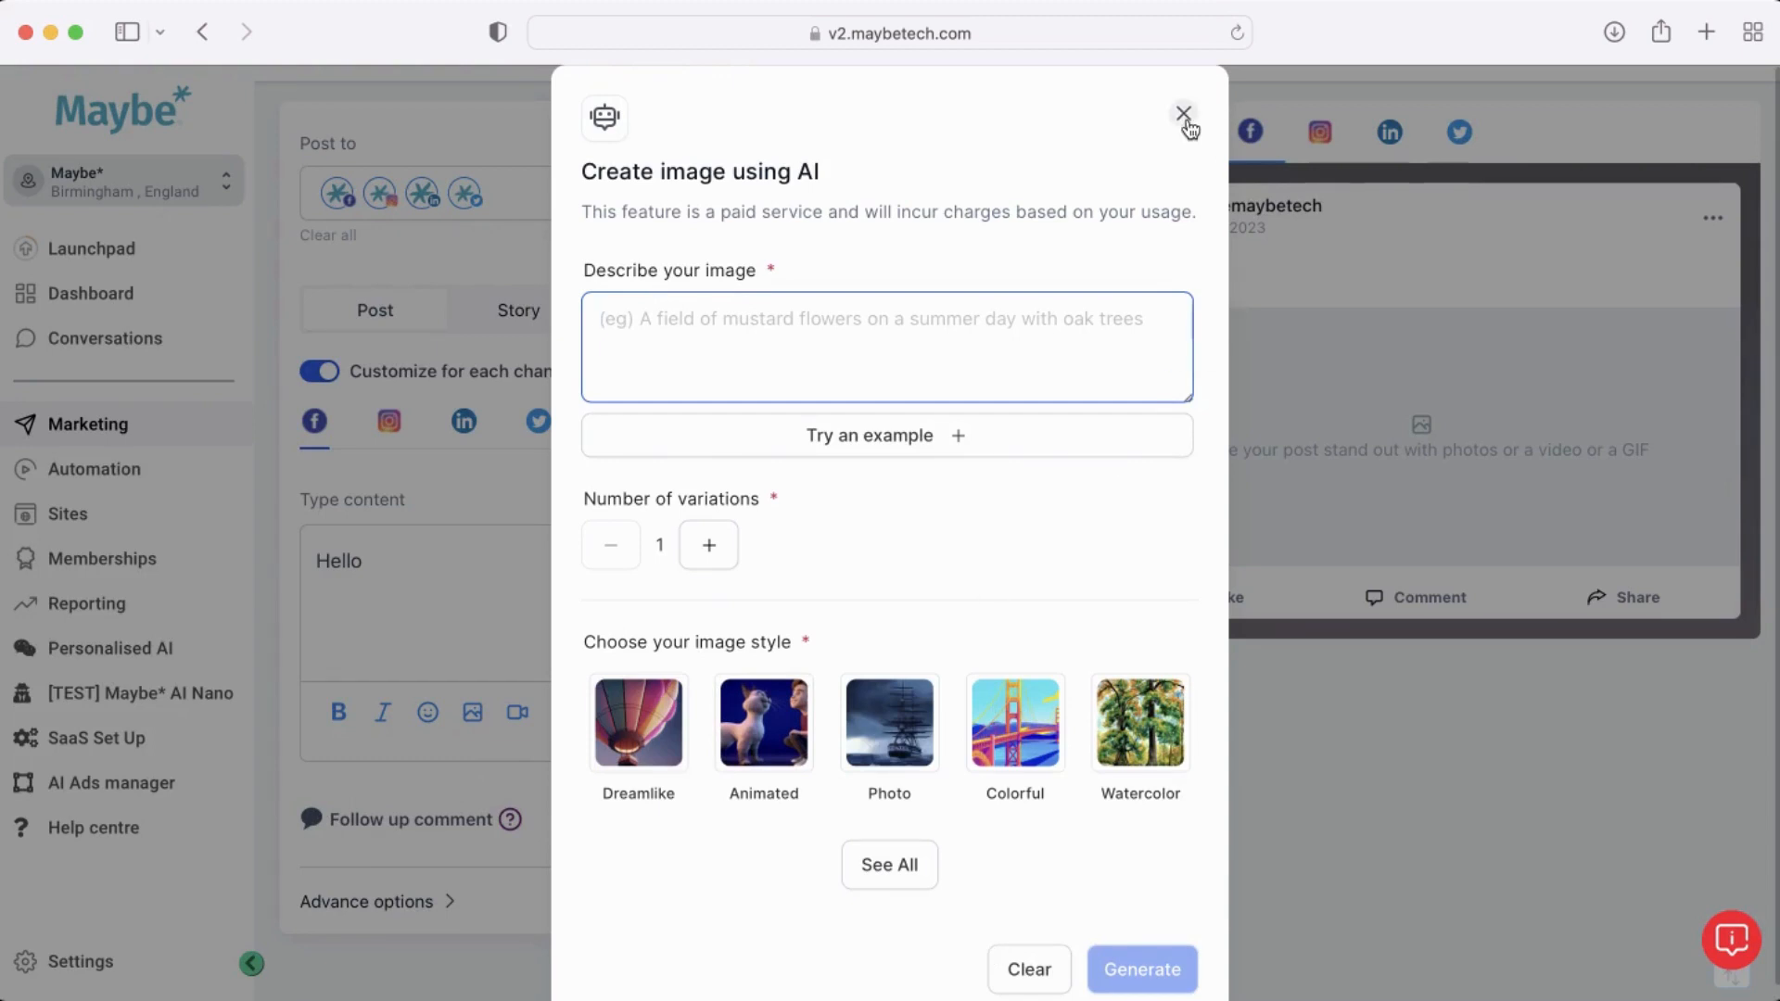
left_click(1184, 114)
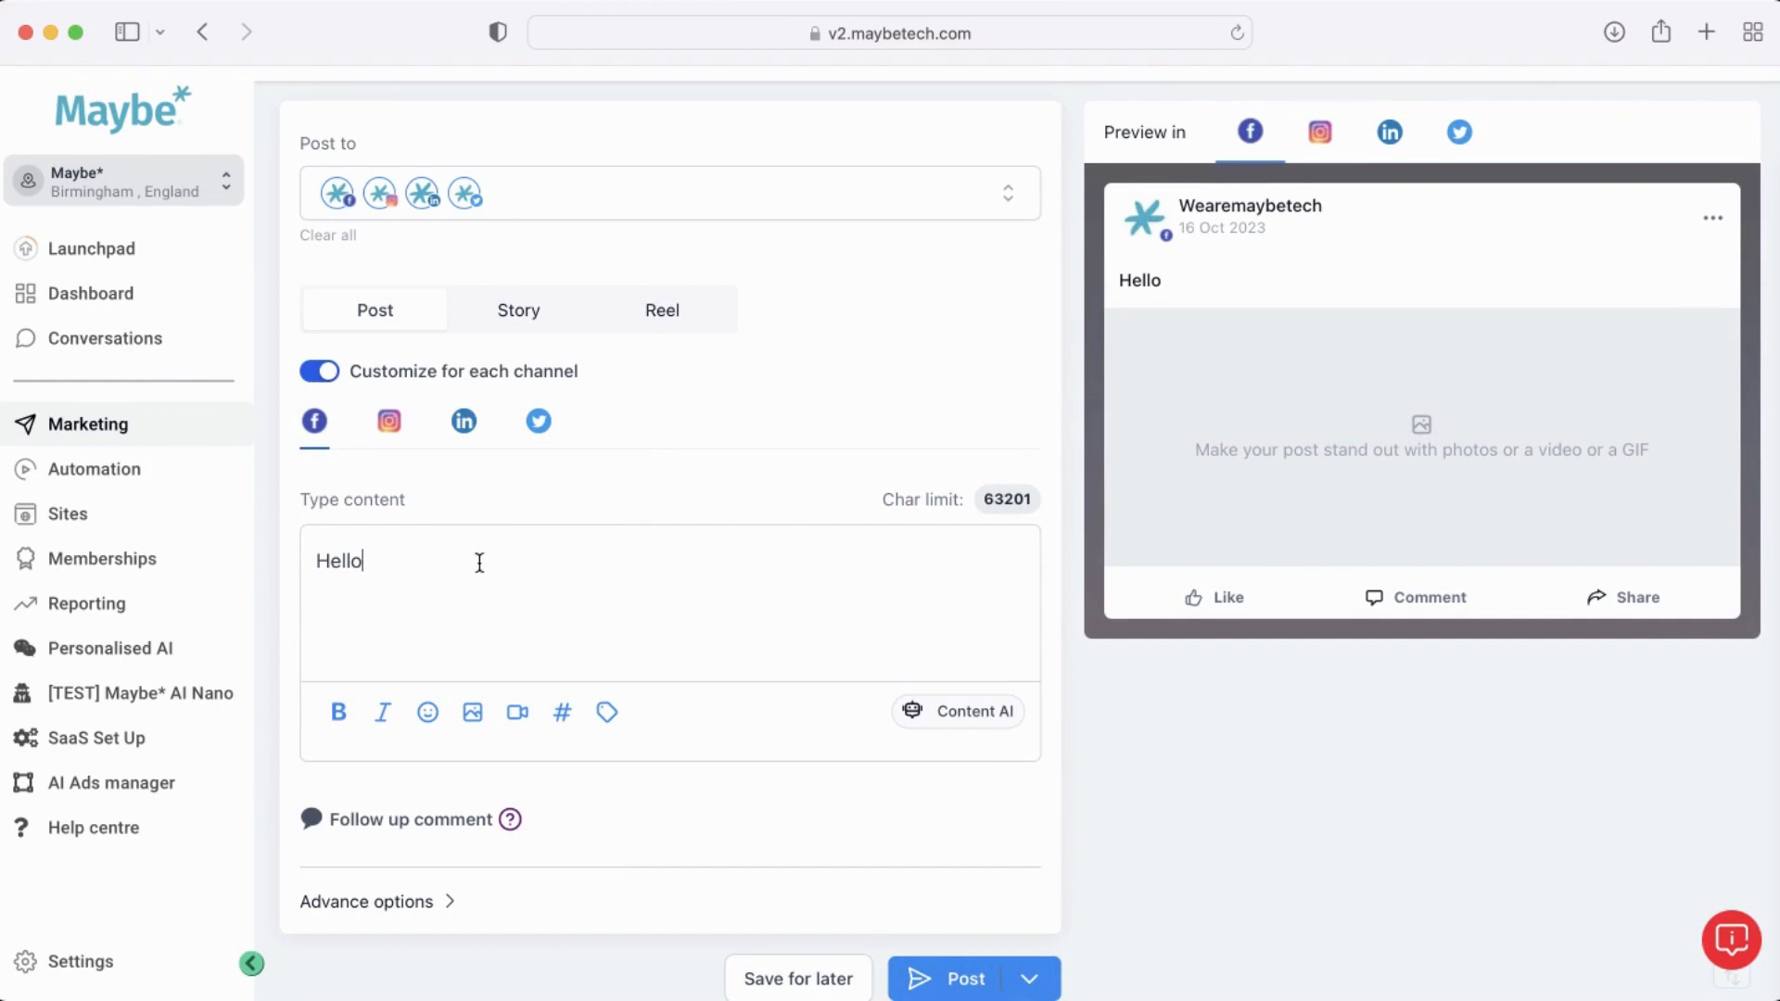
left_click(516, 714)
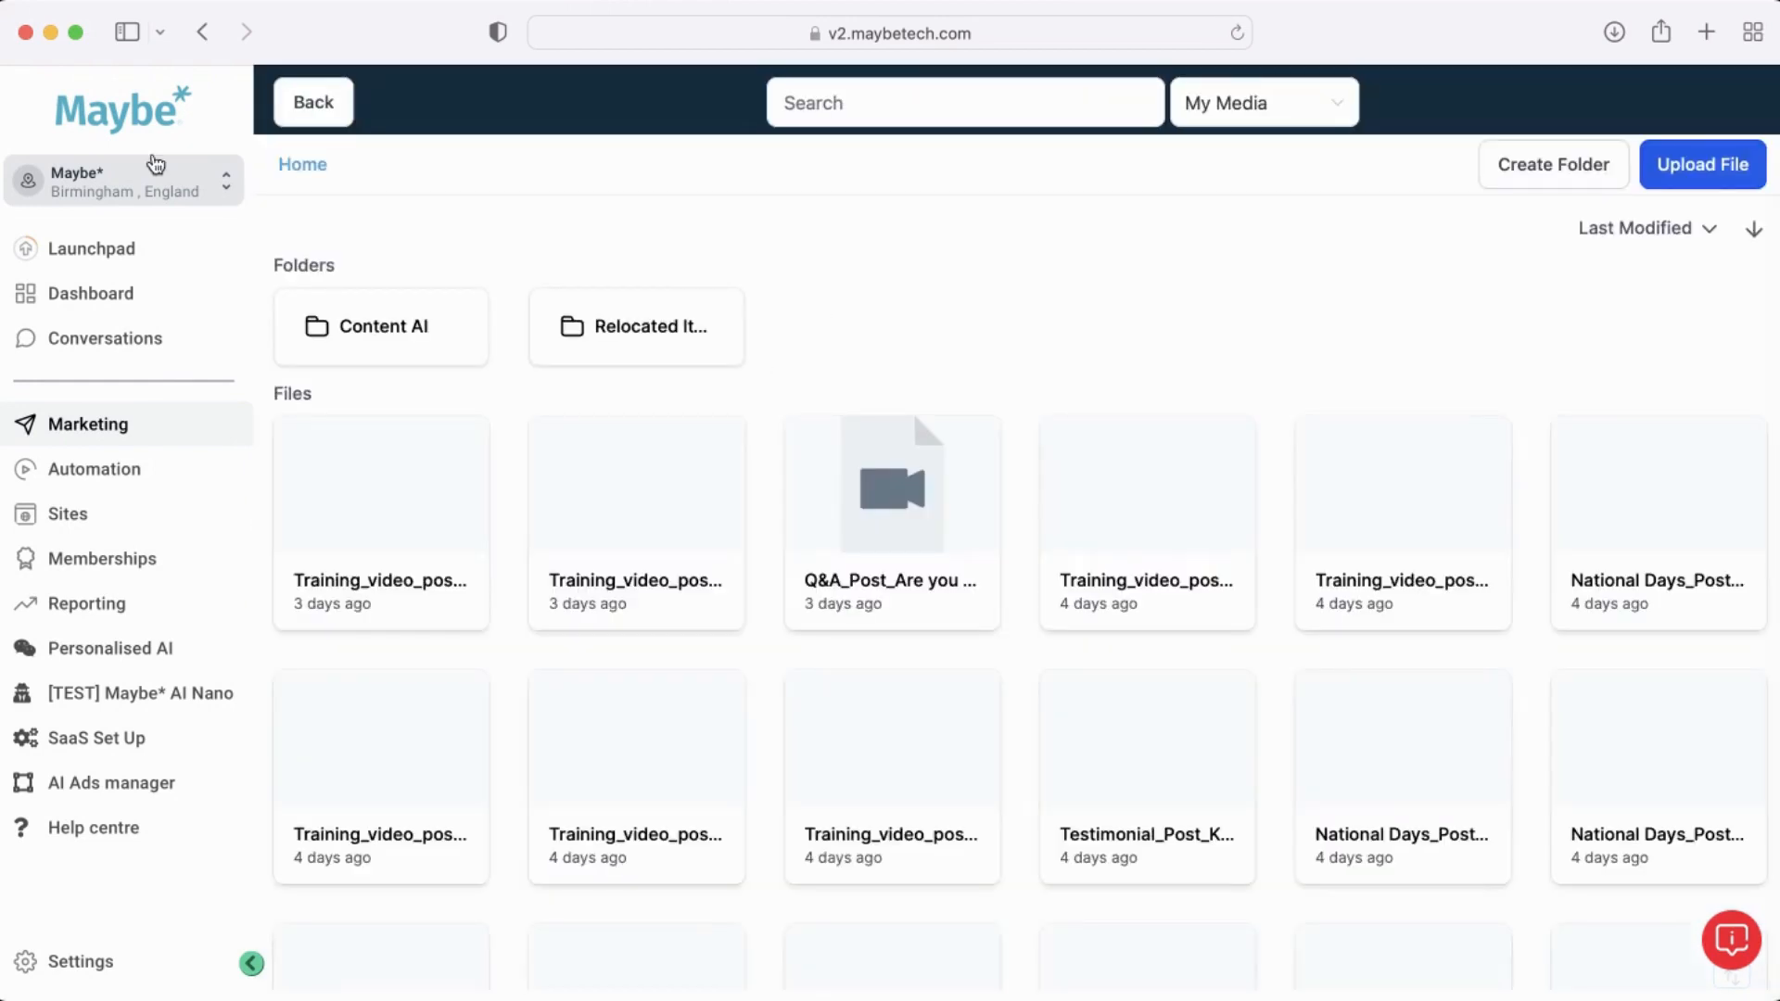
left_click(315, 103)
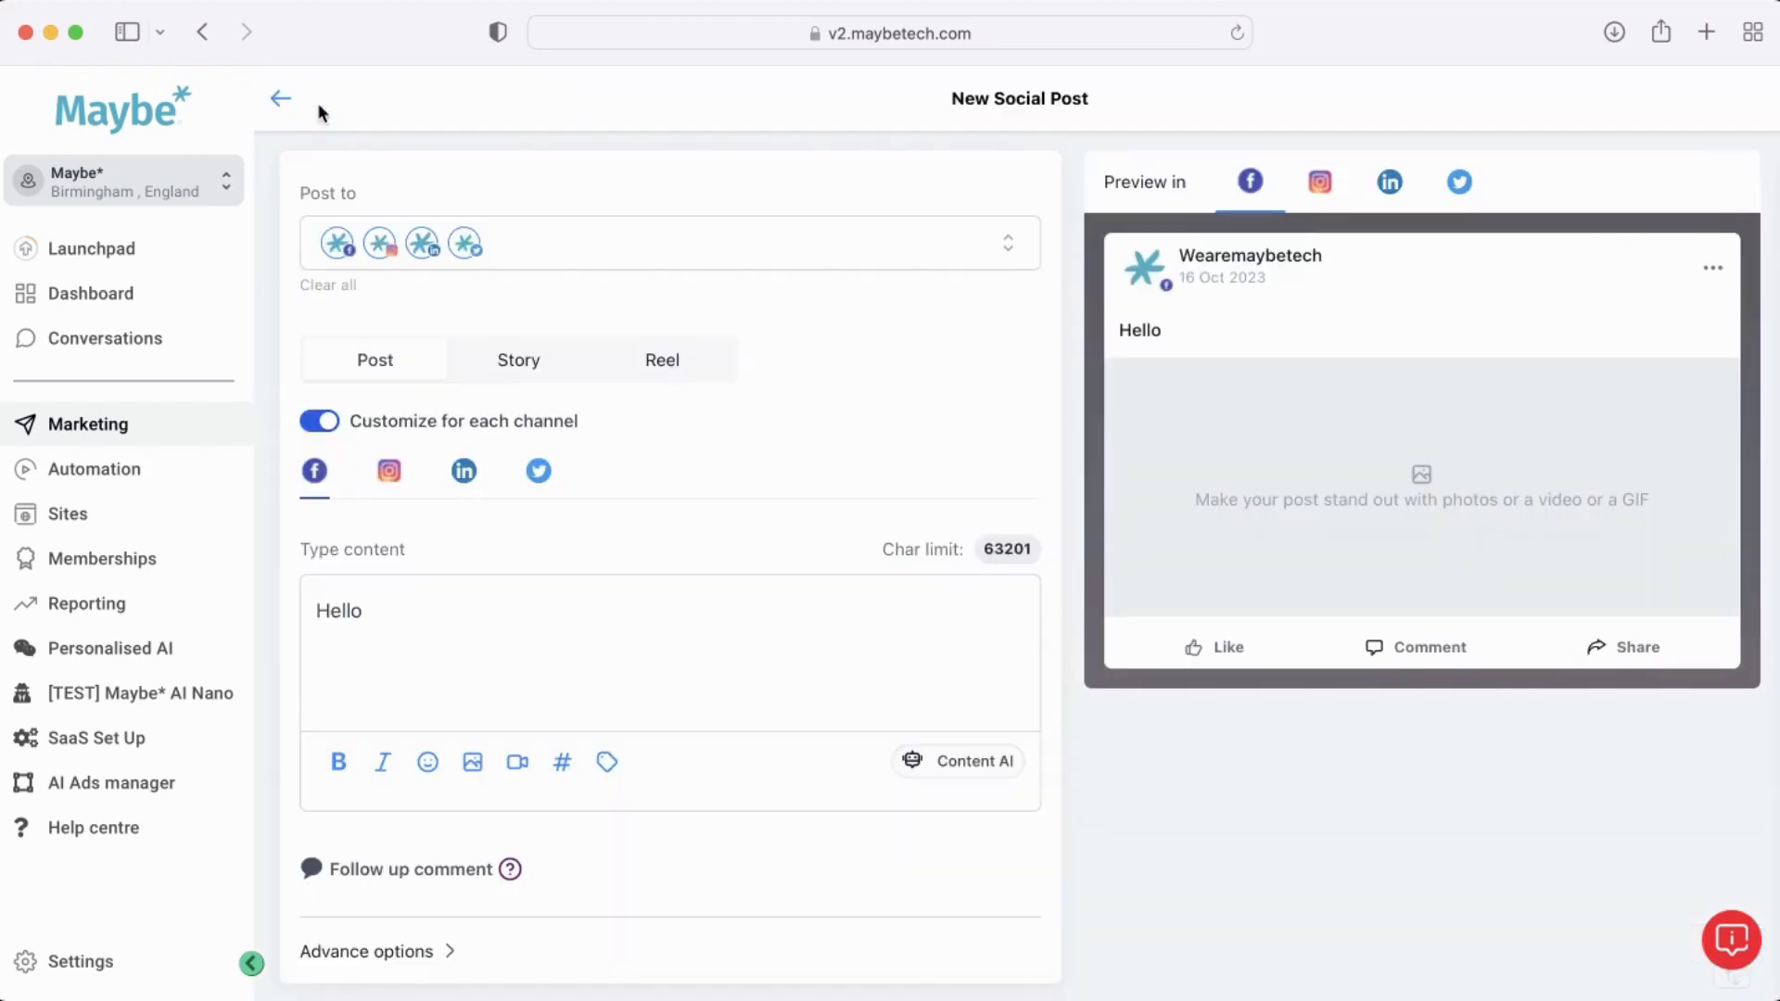
Examine the saved hashtag sets and the custom values that can be added to the post.
left_click(563, 763)
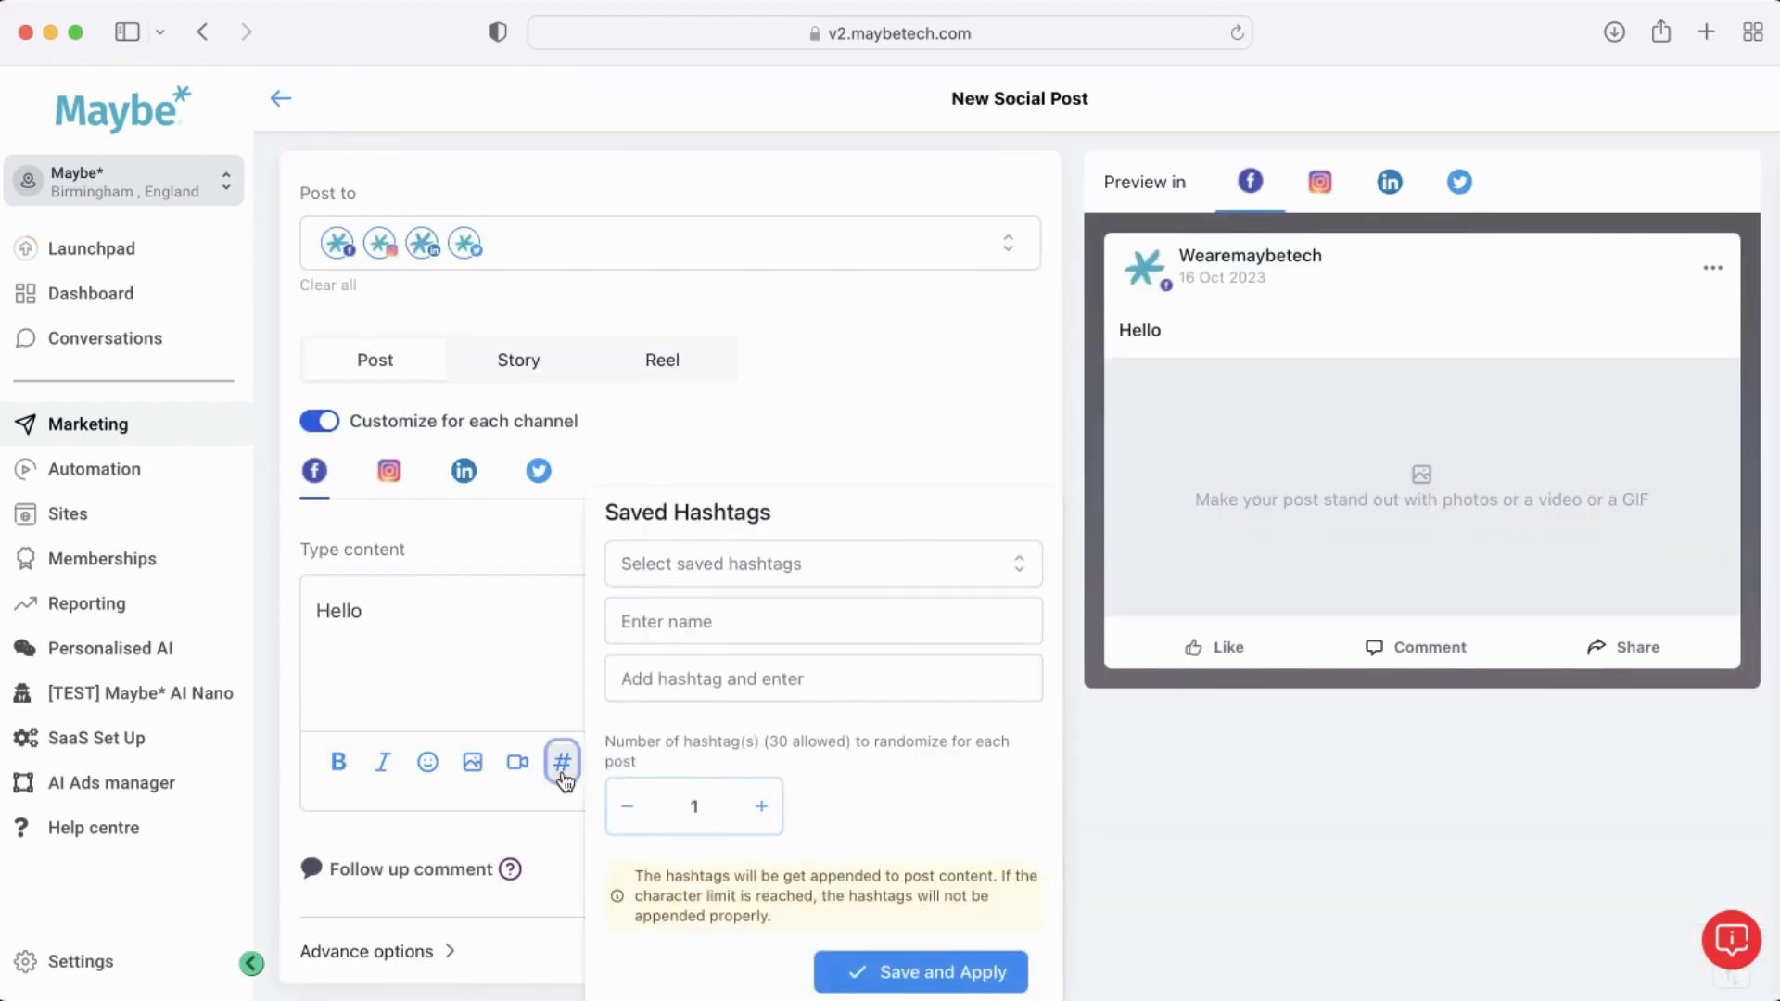
left_click(894, 565)
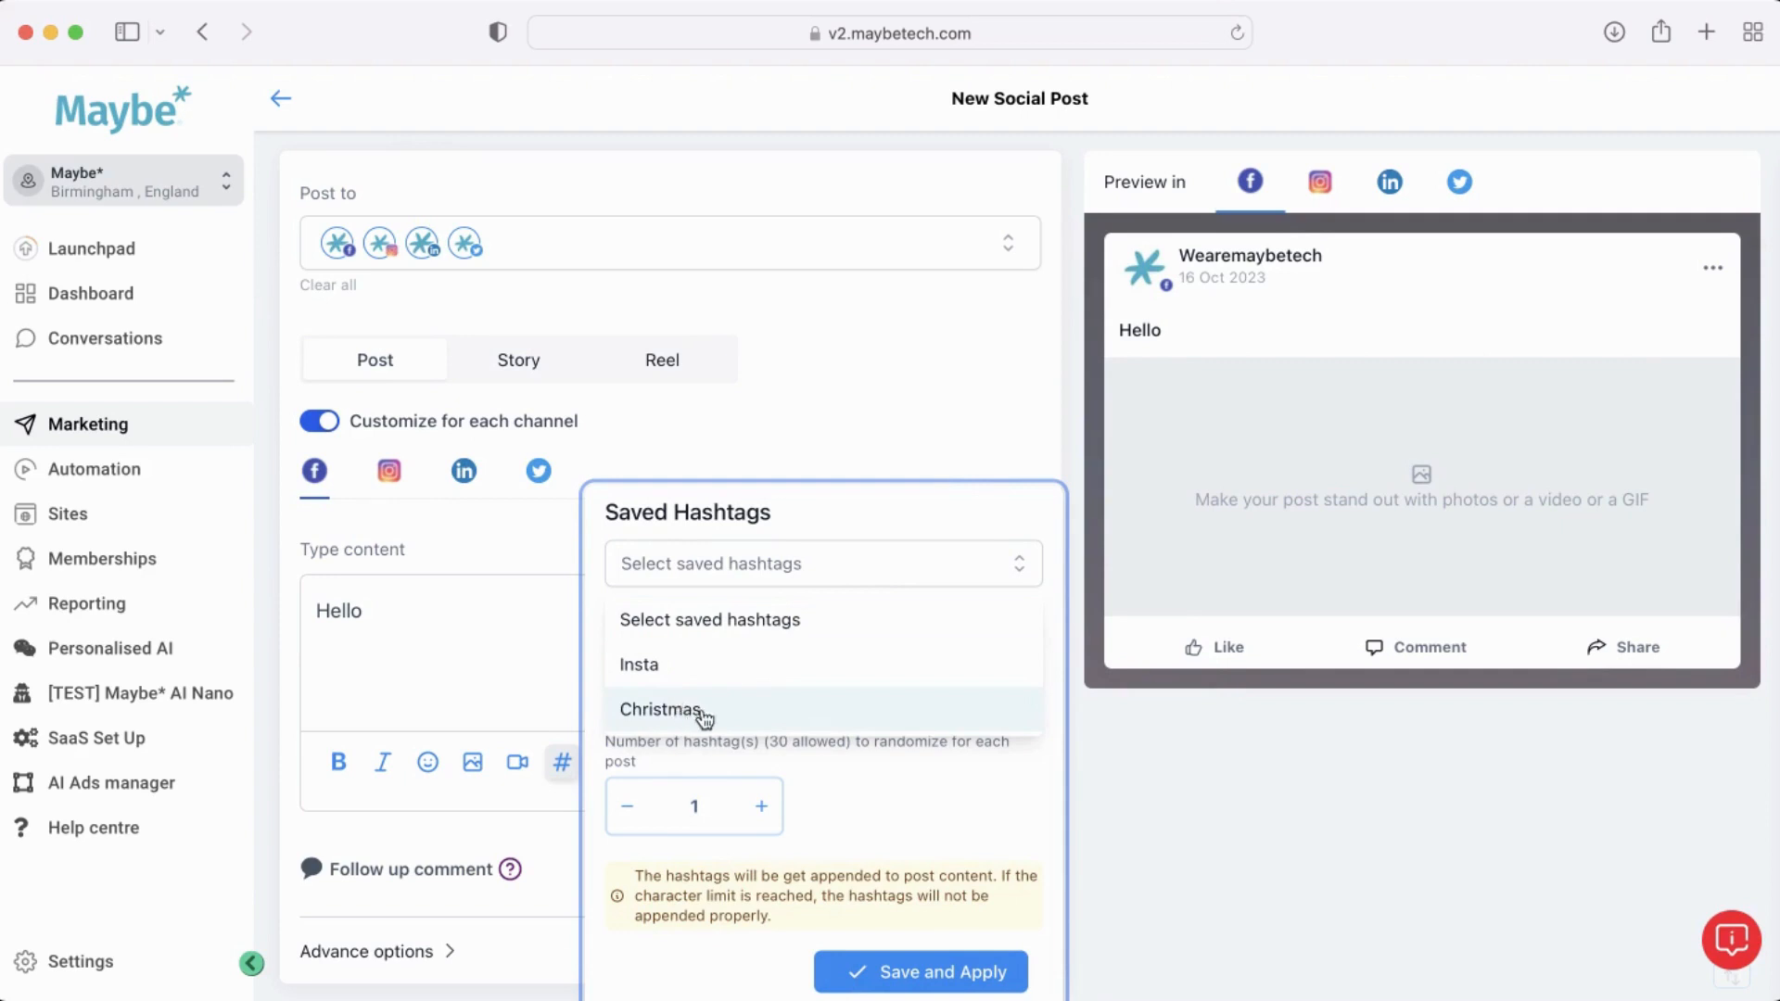
left_click(476, 654)
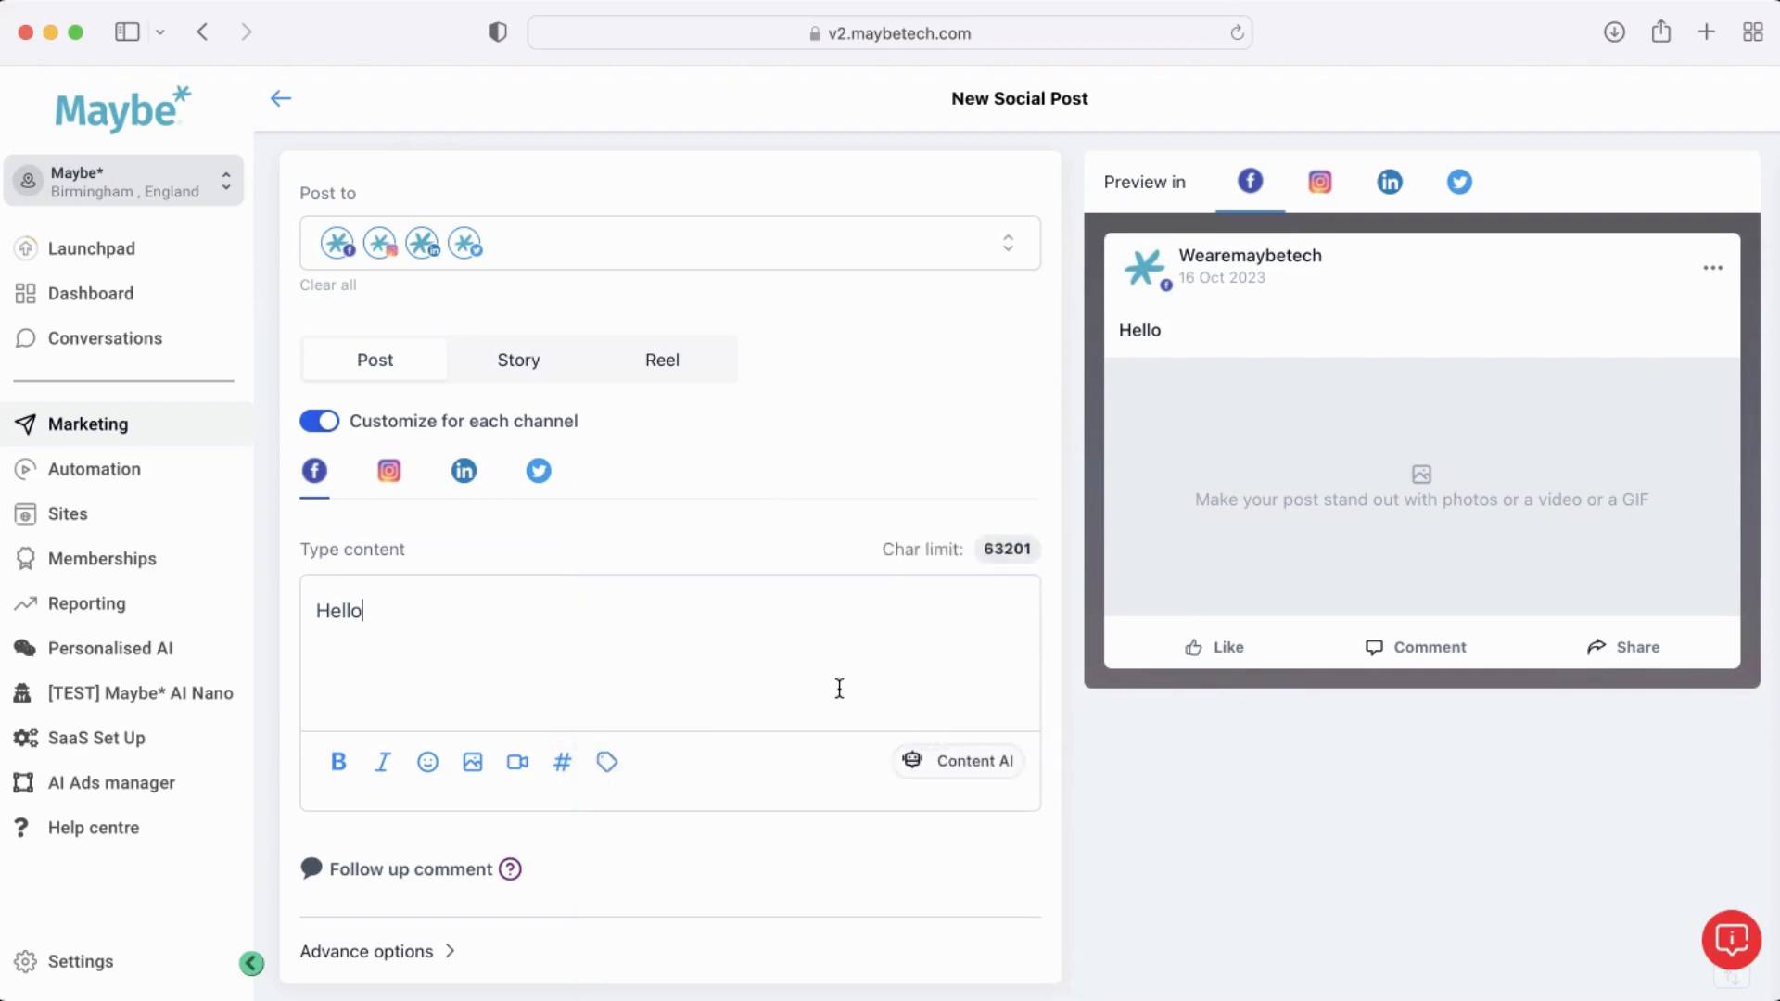
left_click(609, 764)
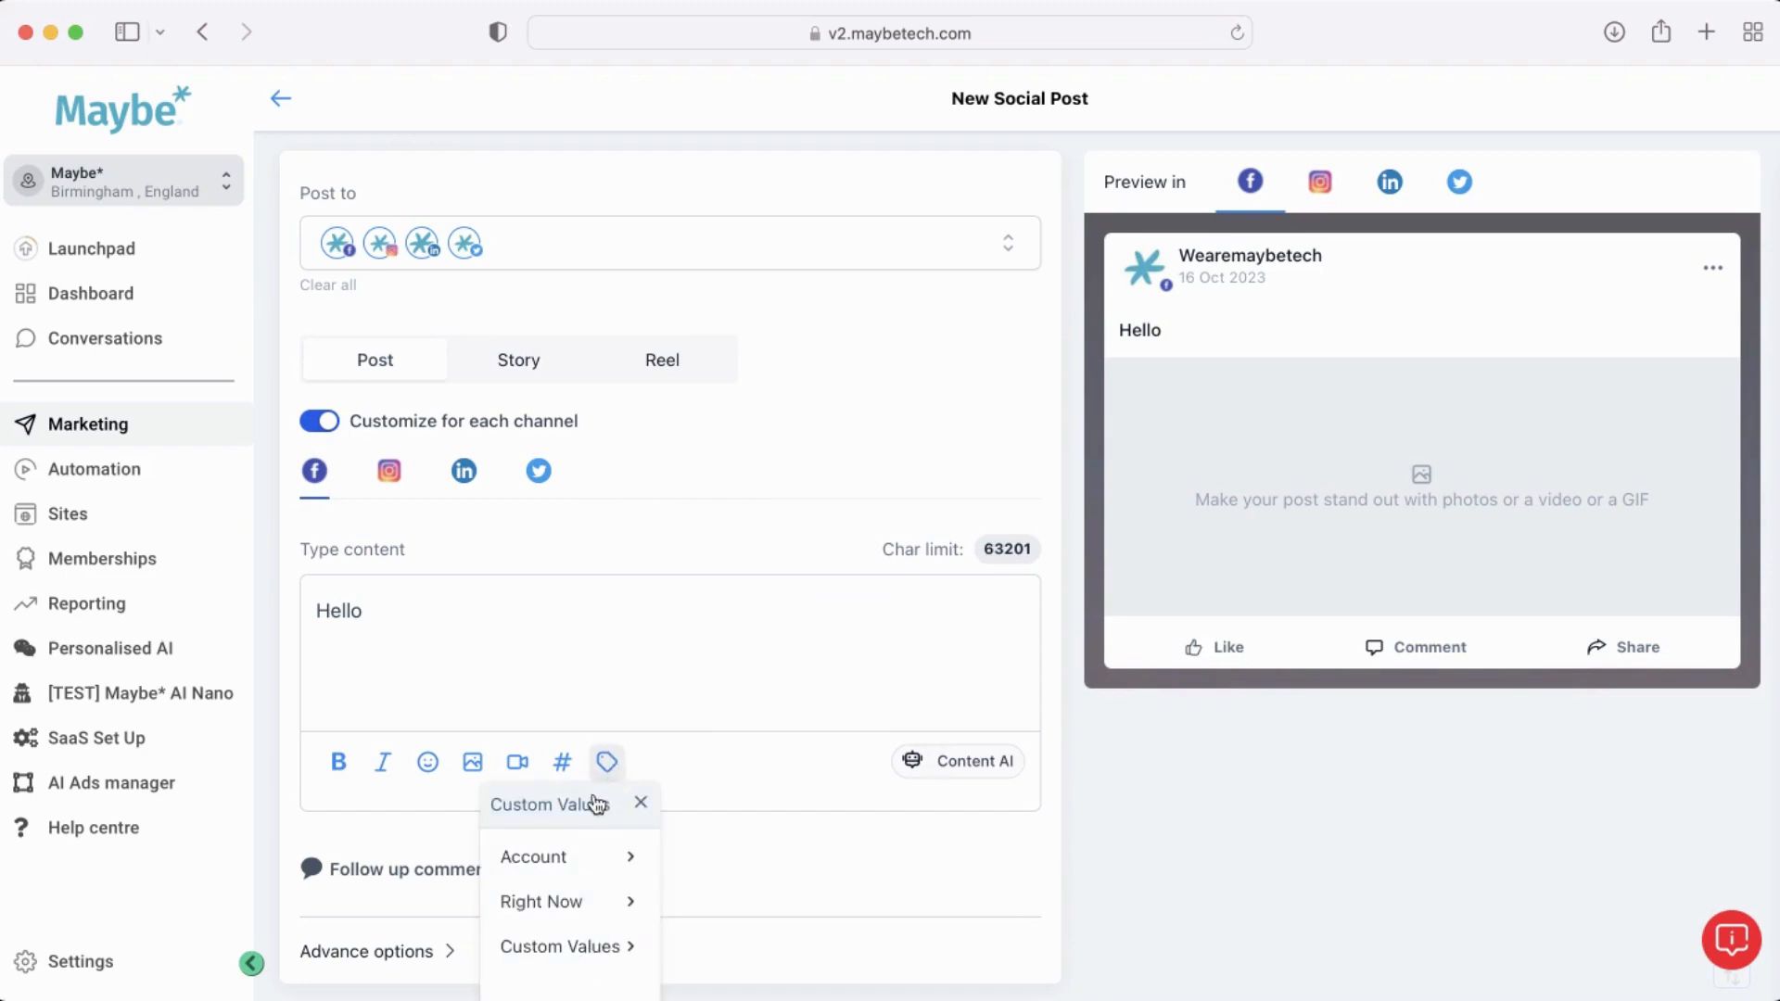
left_click(823, 650)
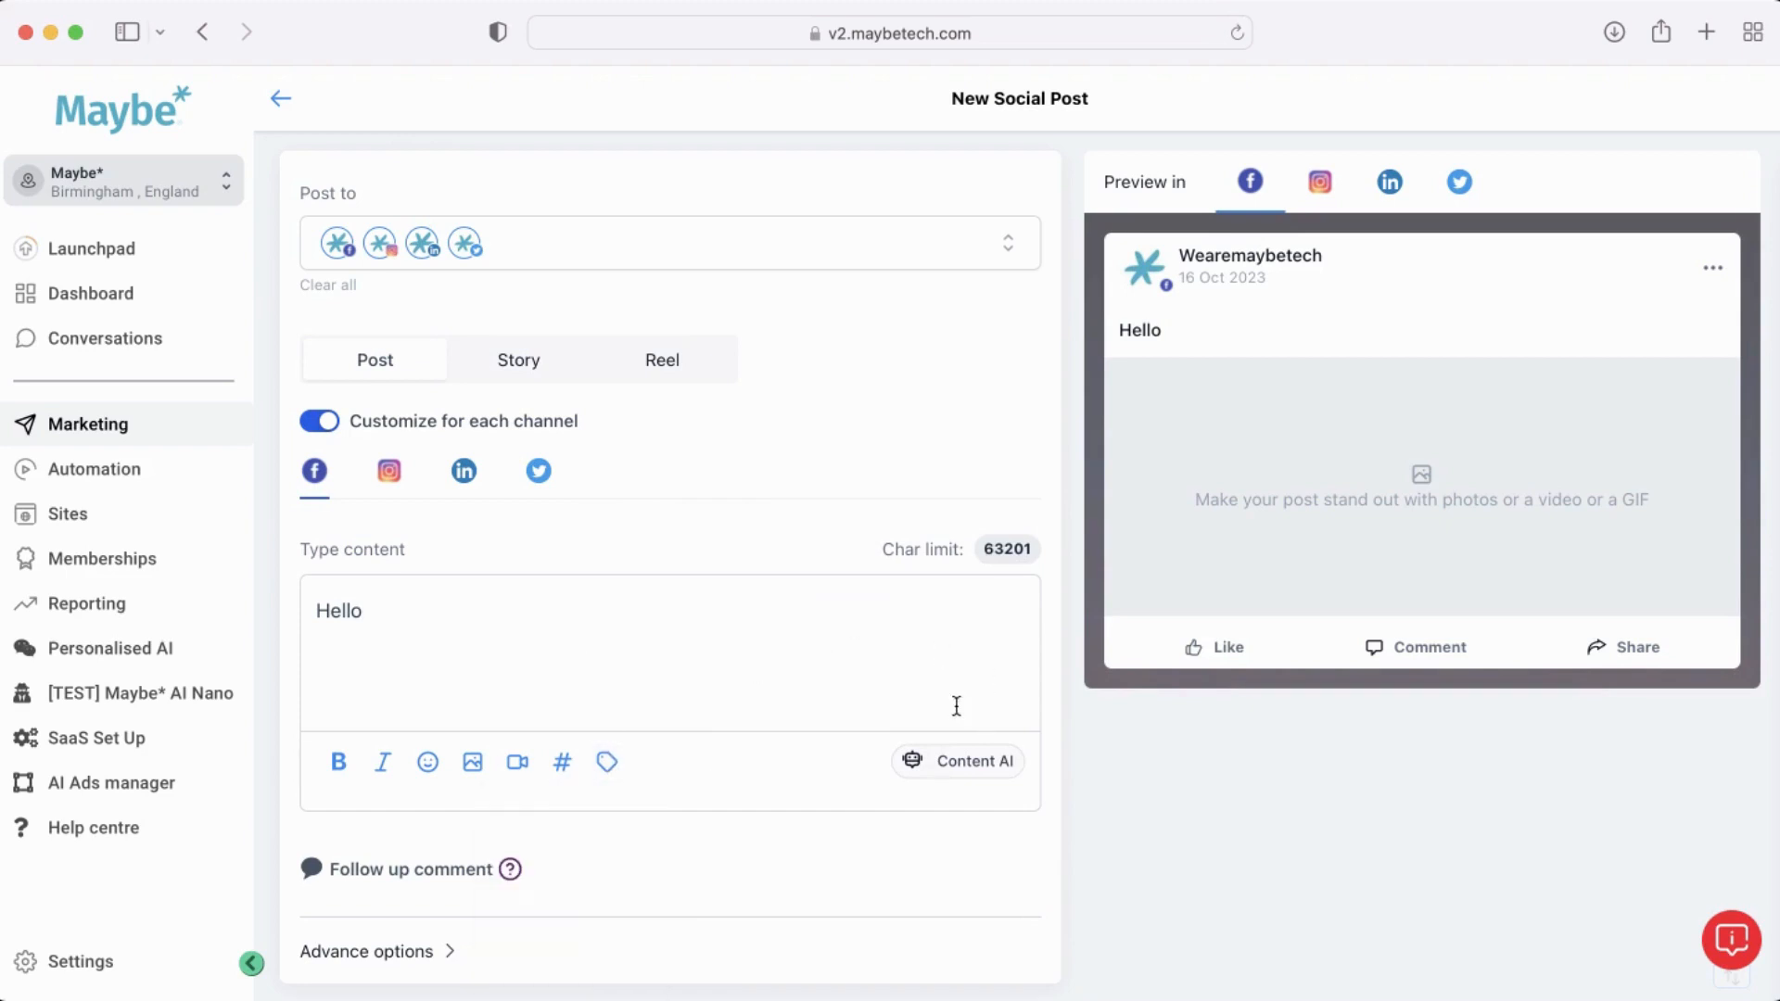
Start a Content AI request titled "five social media tips" with the description "five top tips for social media managers".
left_click(964, 763)
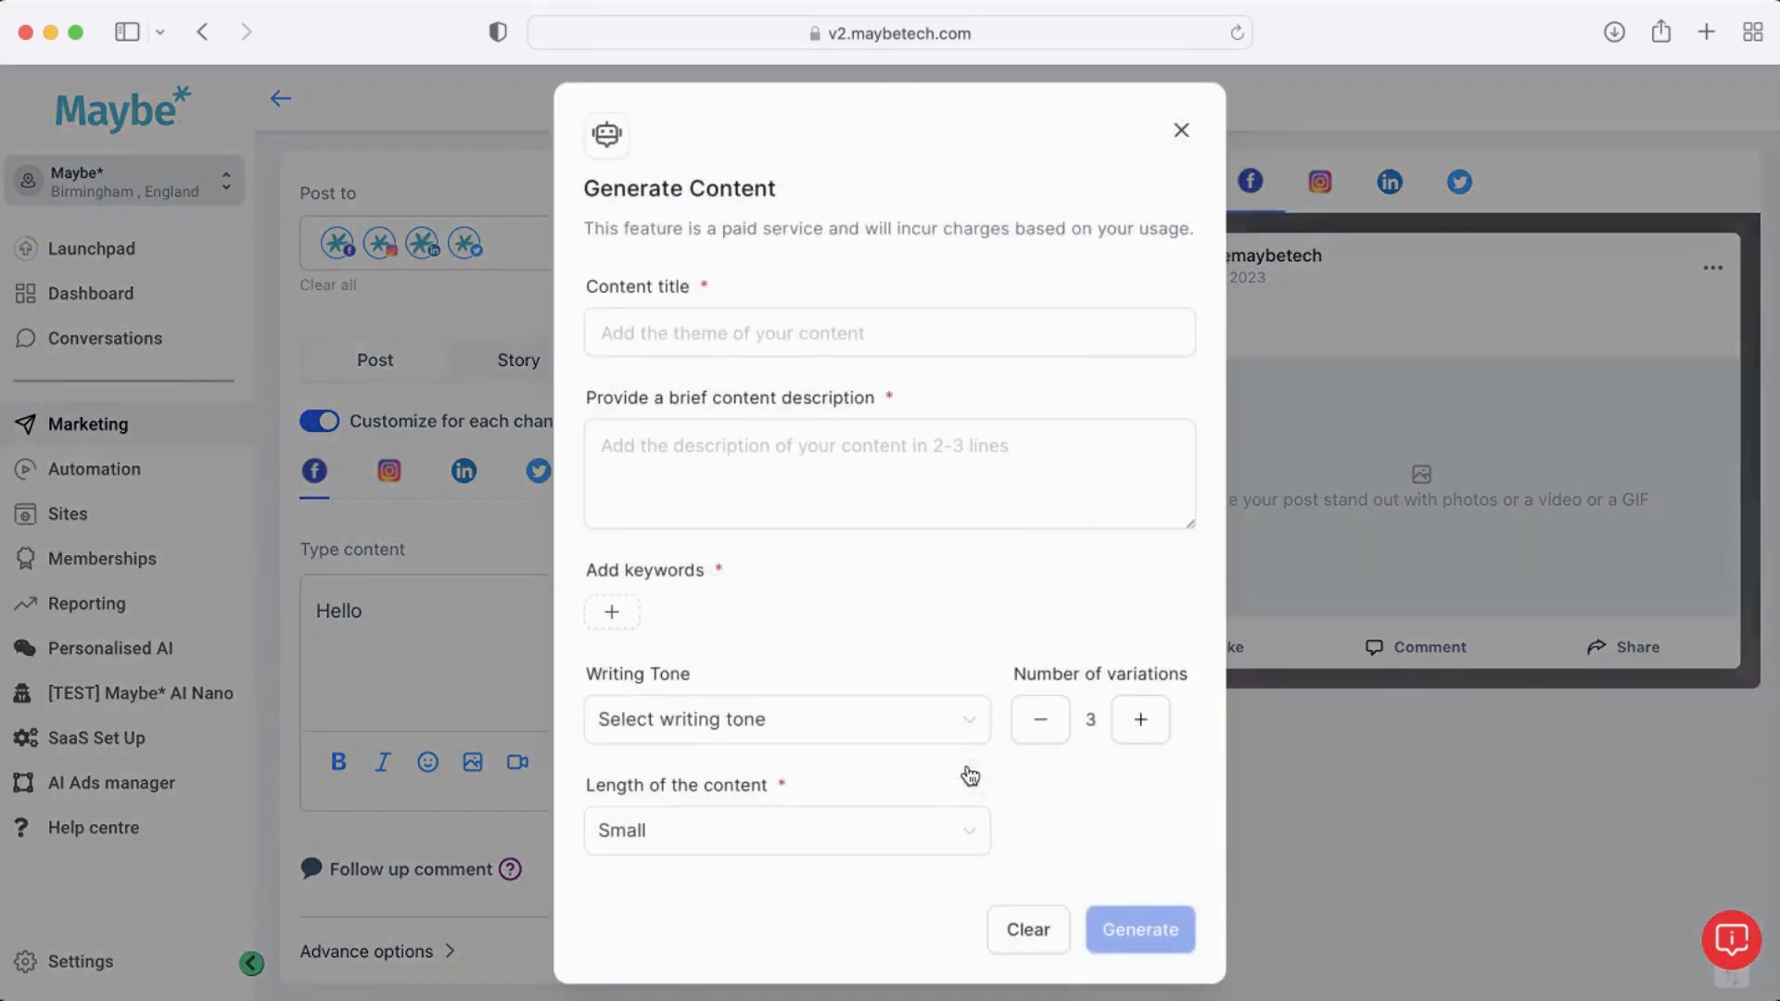
left_click(759, 324)
type("fiv")
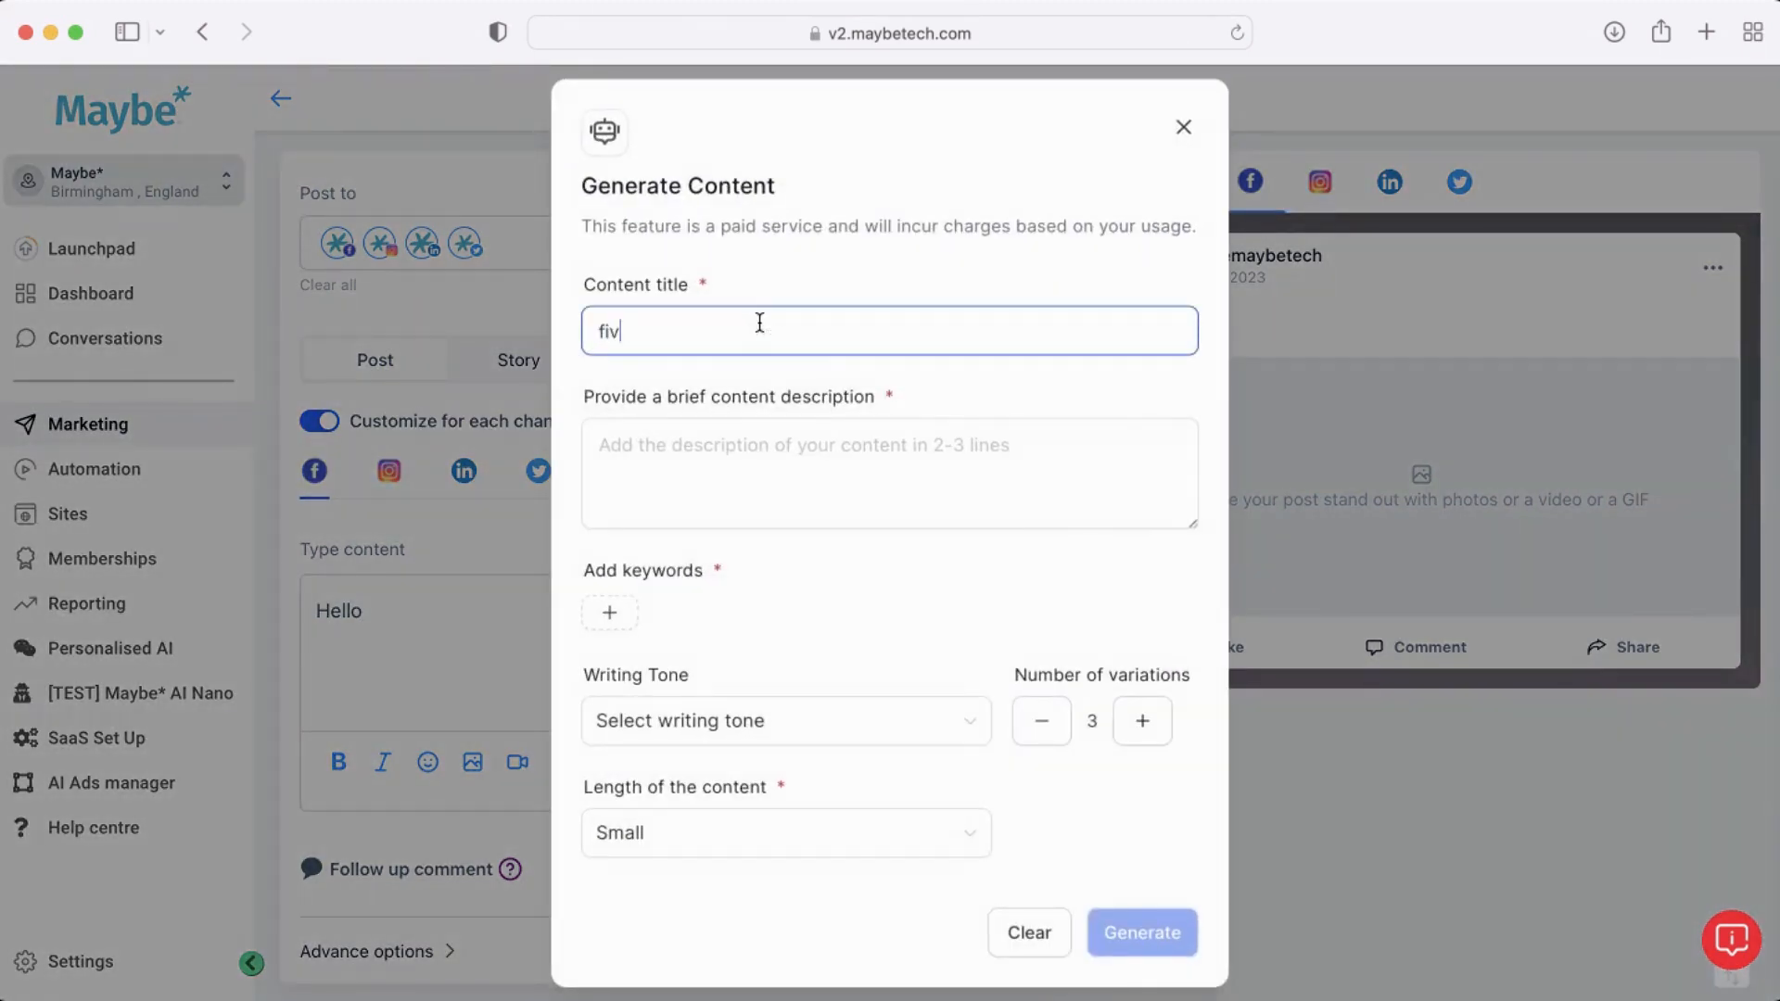
type("e social media tips")
left_click(741, 501)
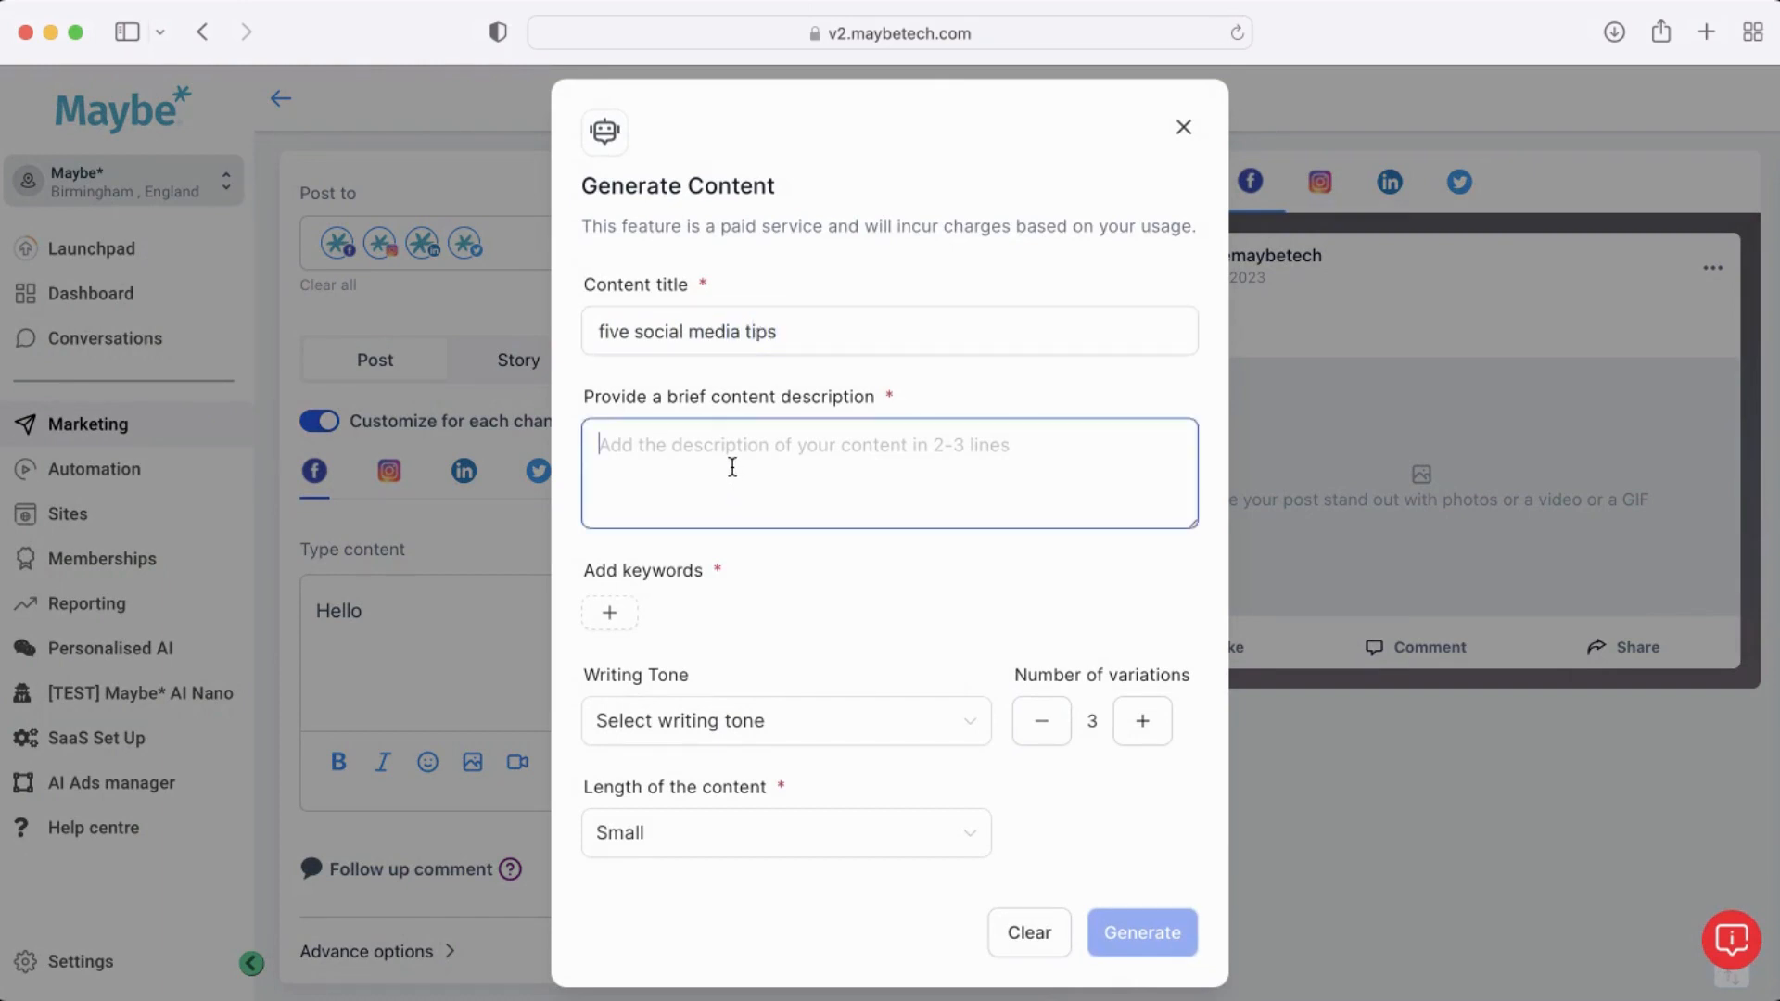
type("five ")
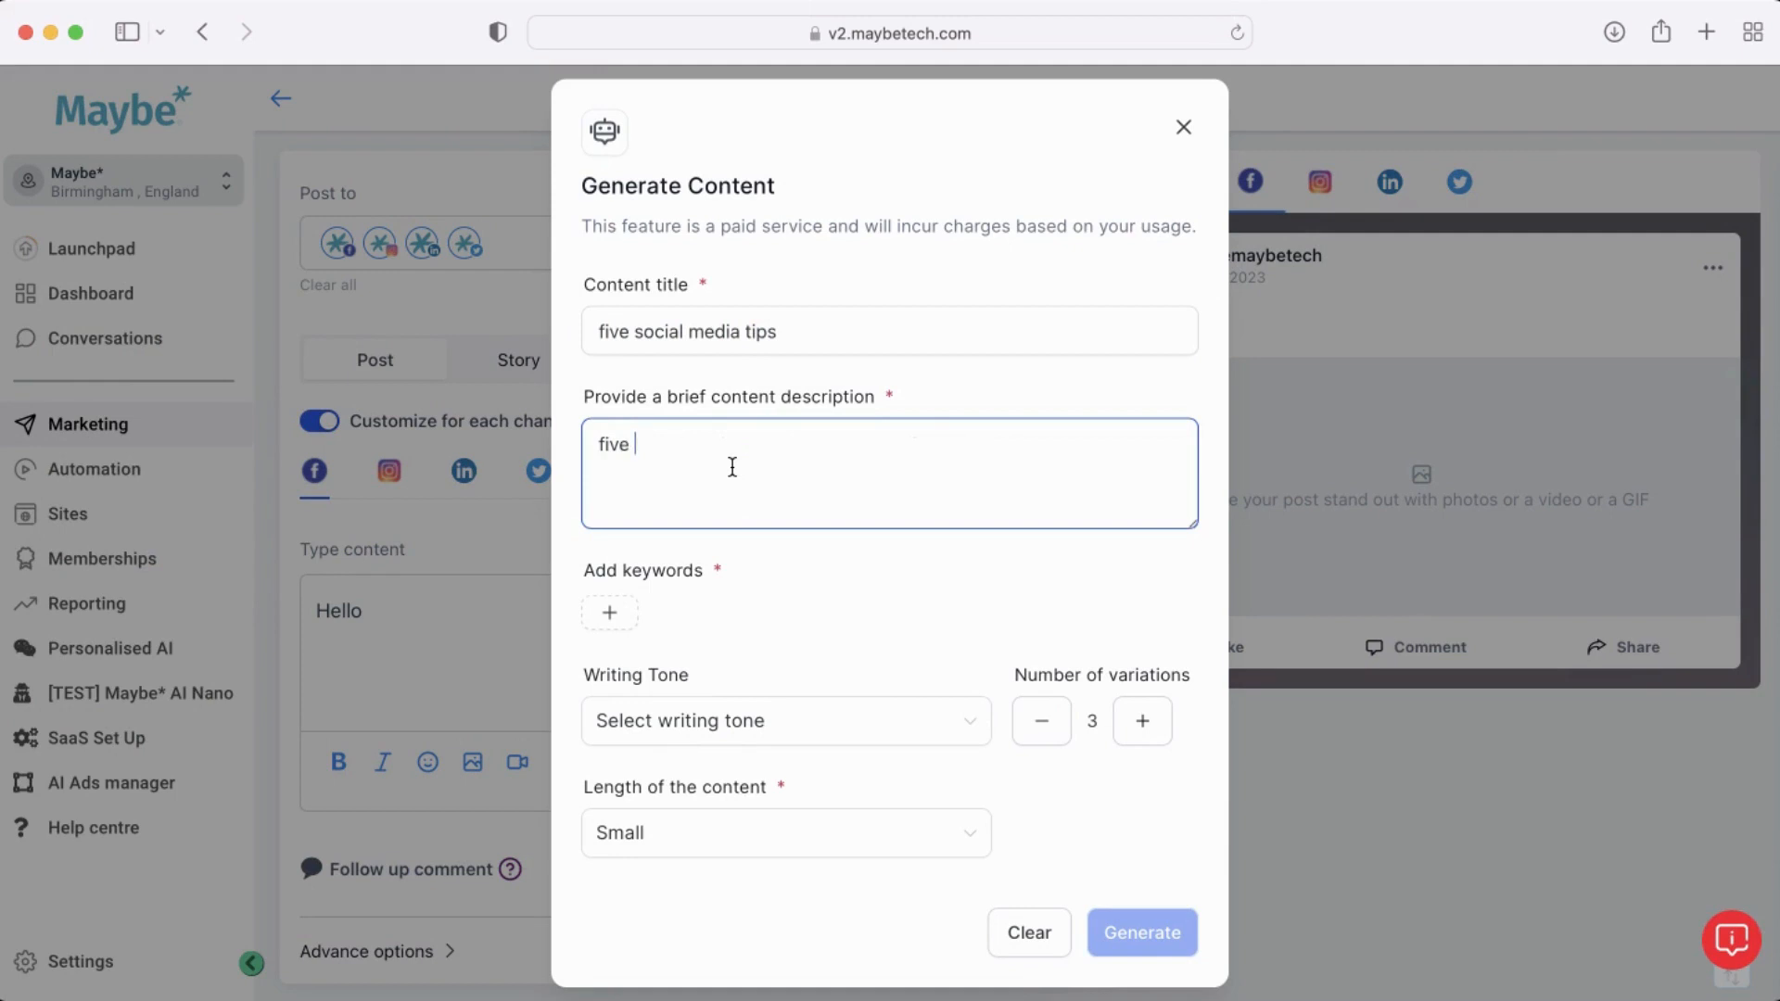
type("top tips for social media")
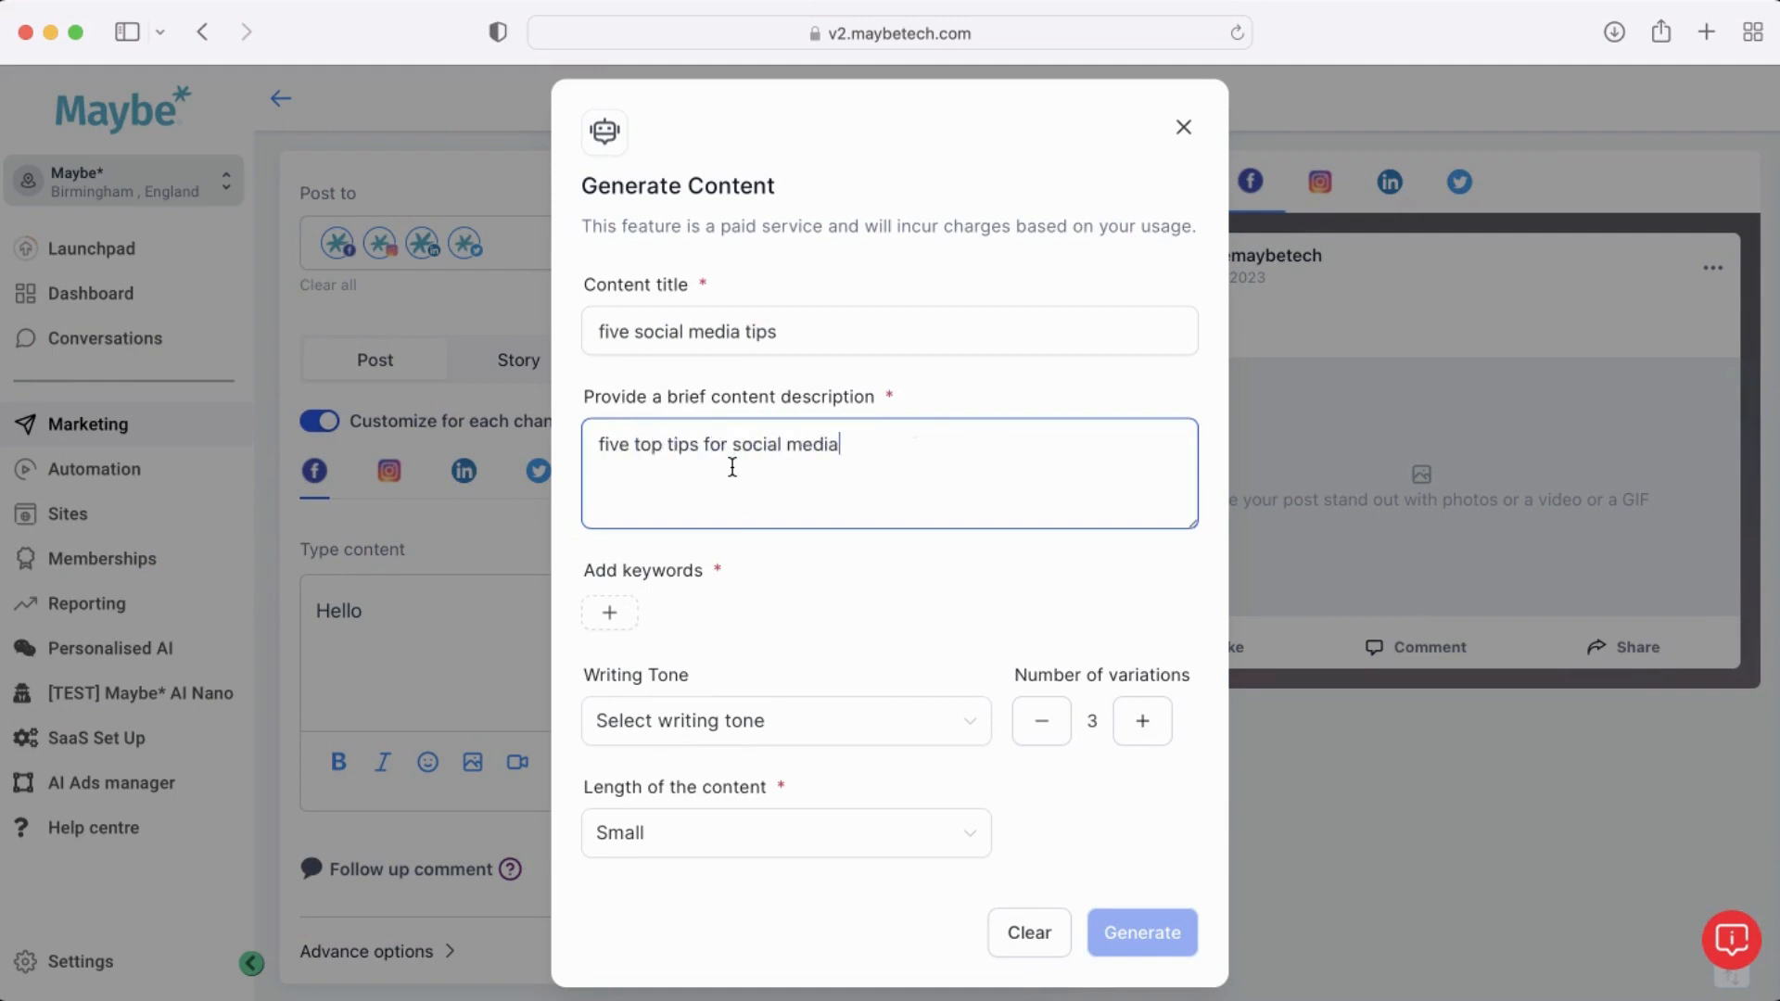
type(" managers")
Add "Training" as a keyword for the AI-generated content.
left_click(627, 621)
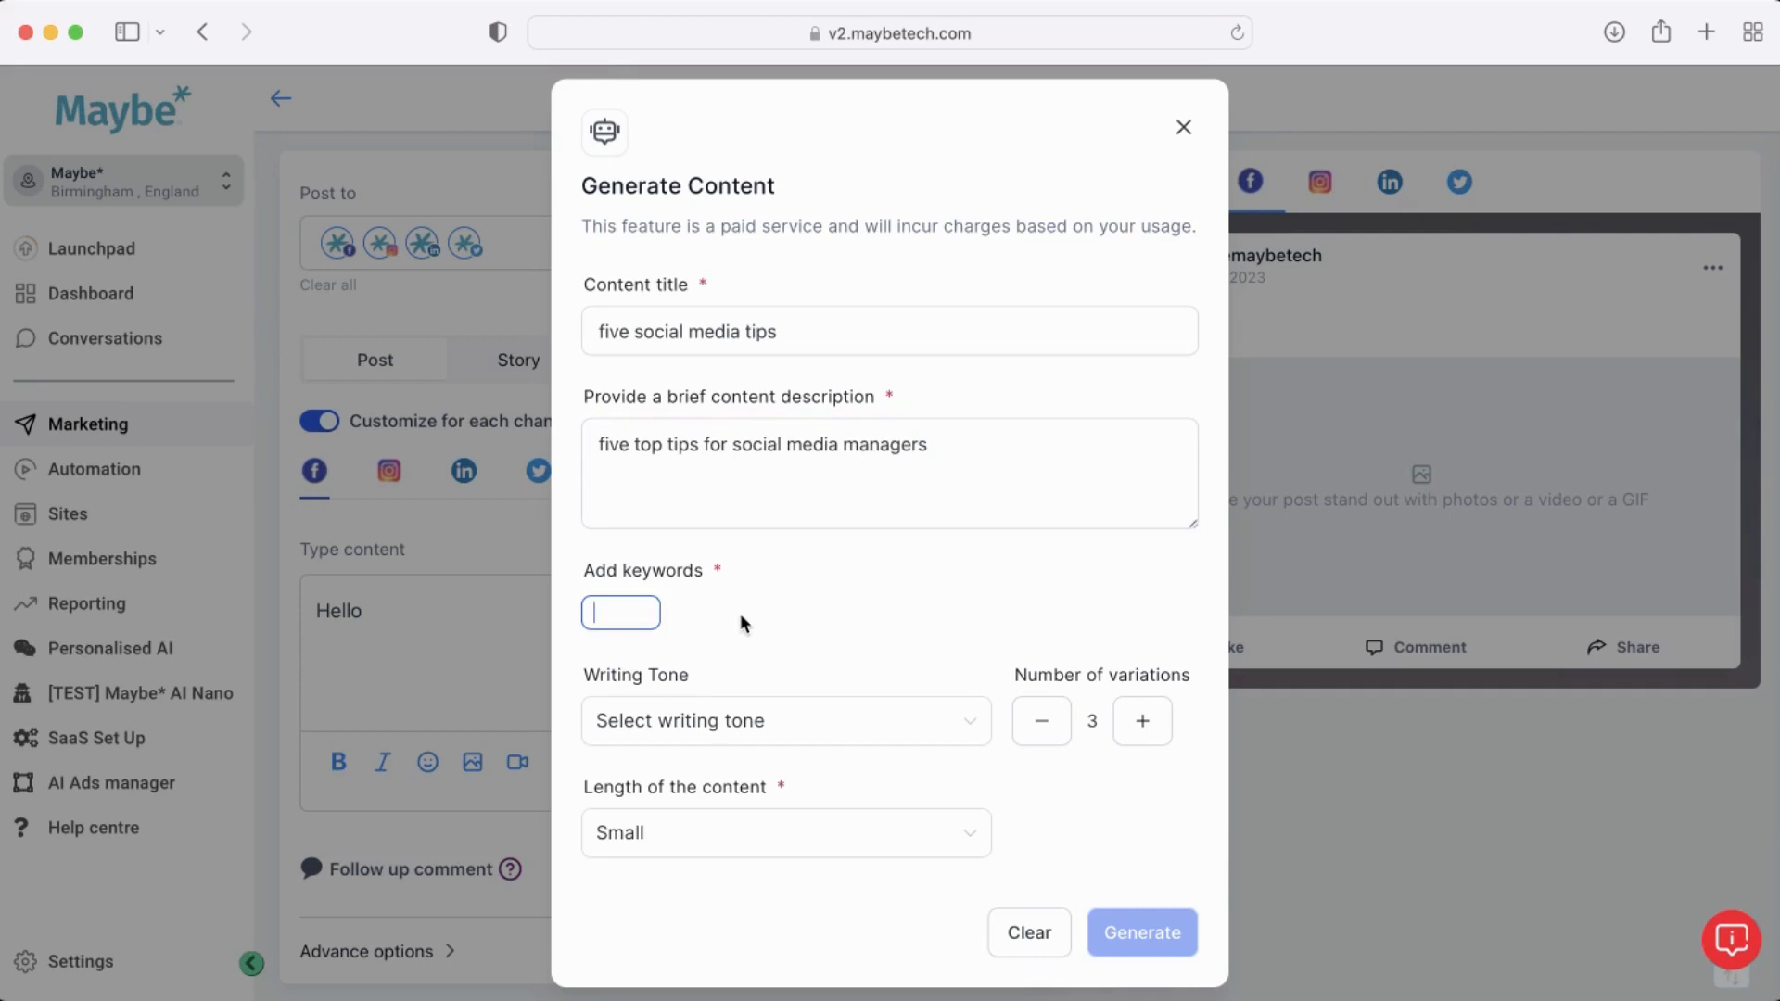
type("S")
key("BackSpace")
type("Training")
key("Return")
Generate 2 content variations with a Funny writing tone and Small length.
left_click(833, 742)
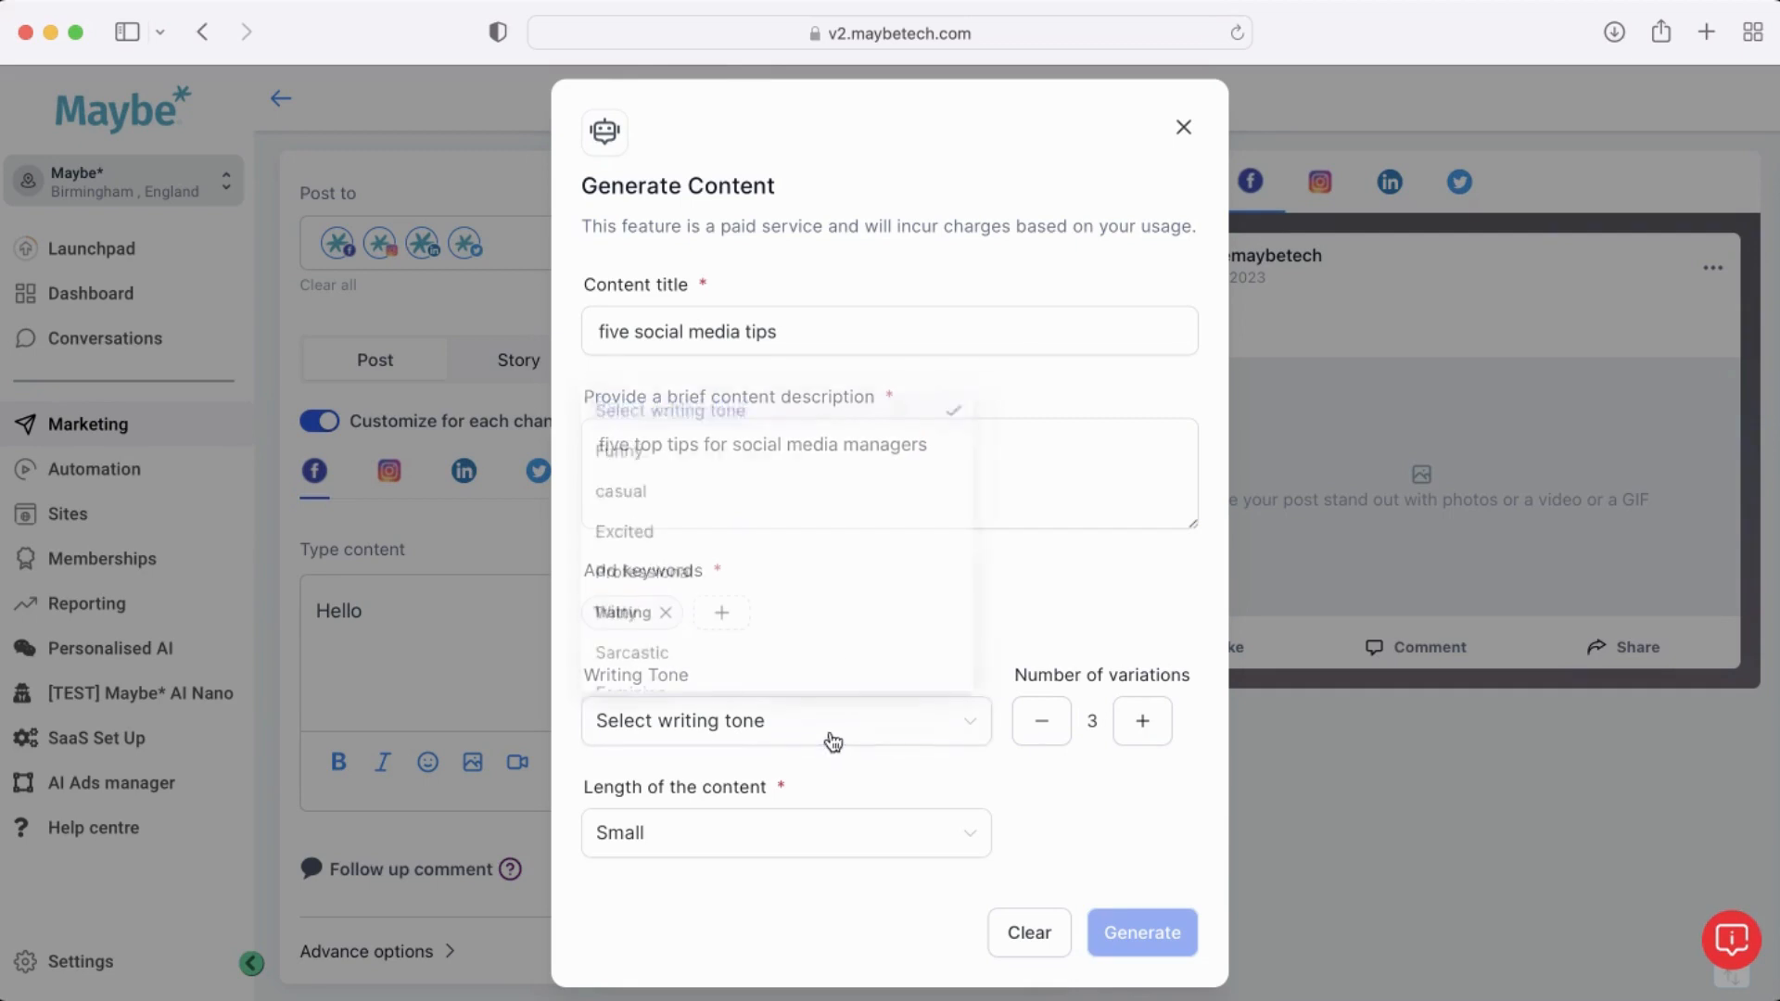
left_click(736, 448)
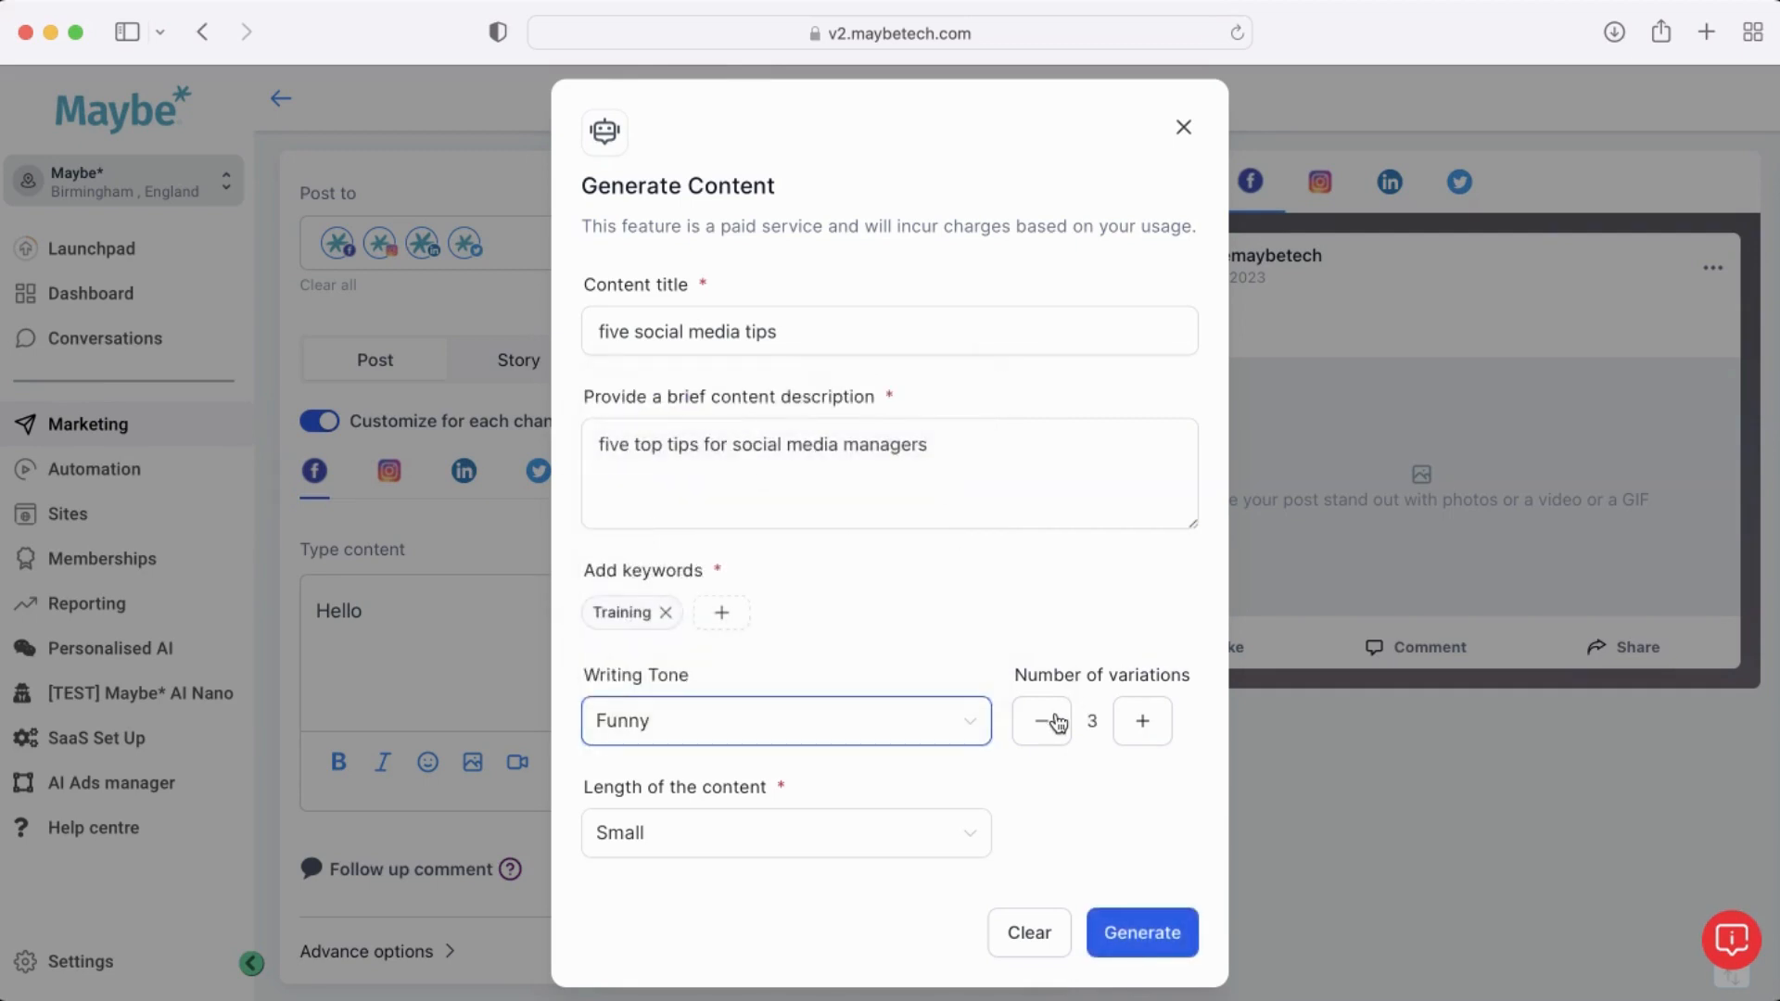
left_click(1058, 723)
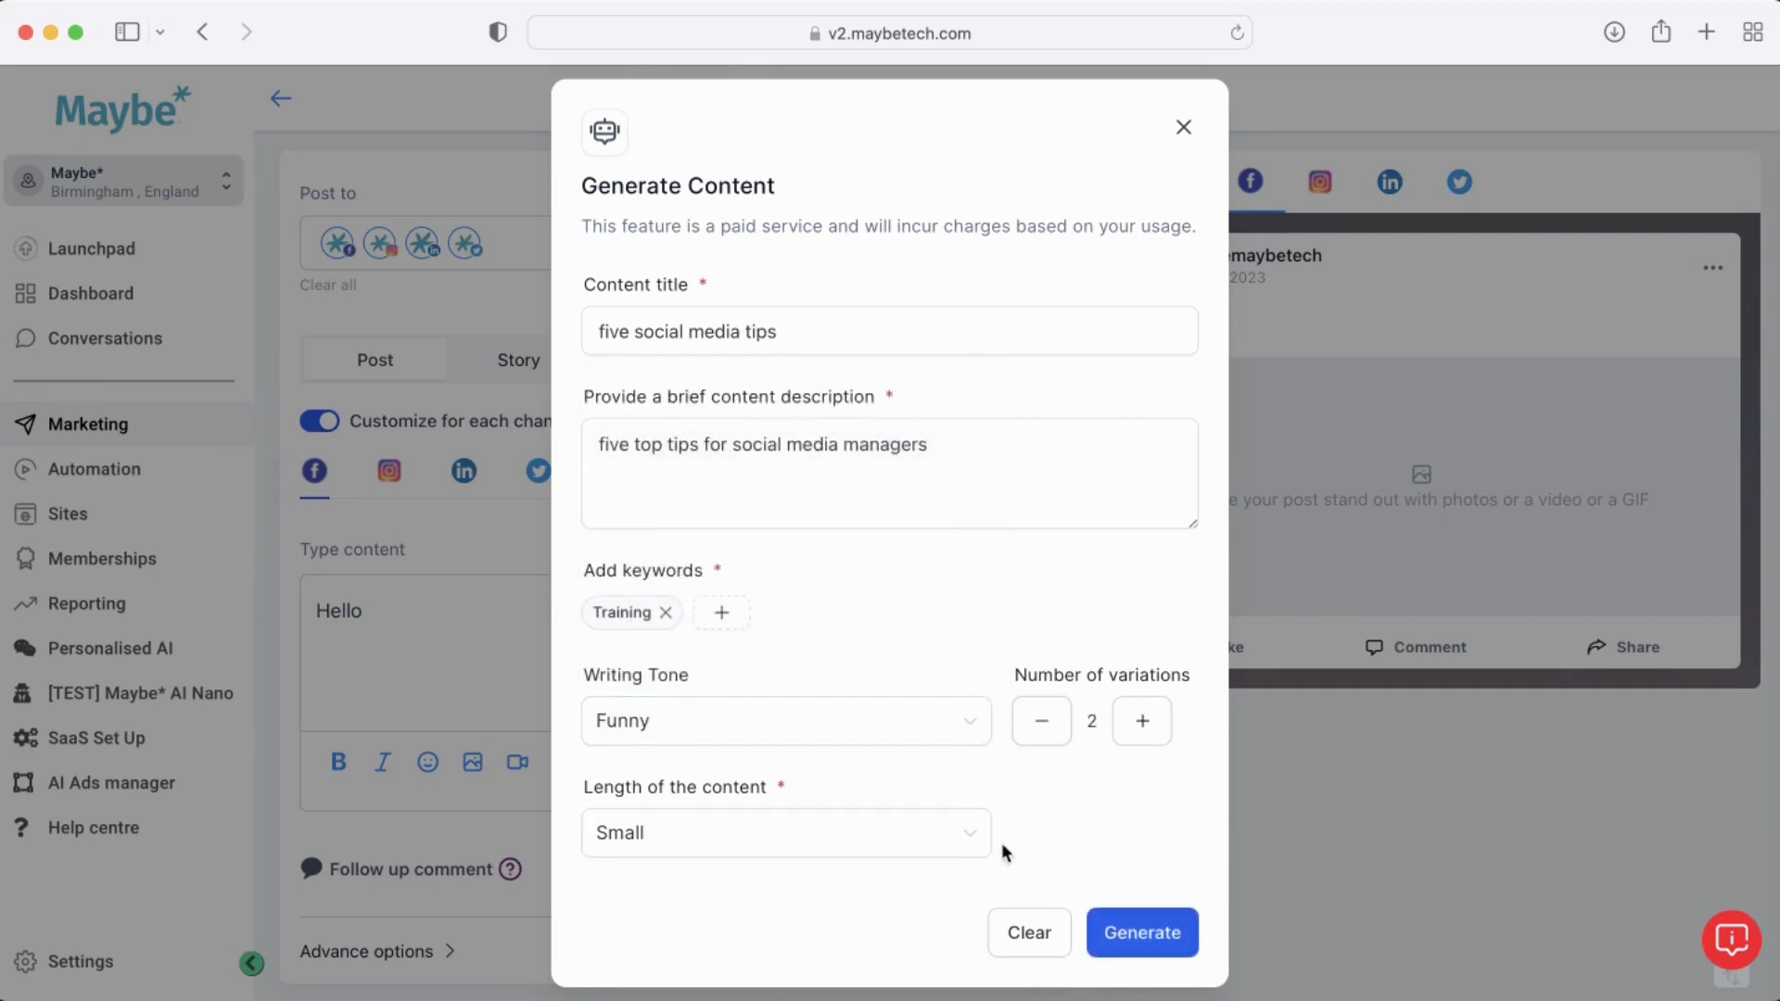
left_click(972, 839)
left_click(636, 654)
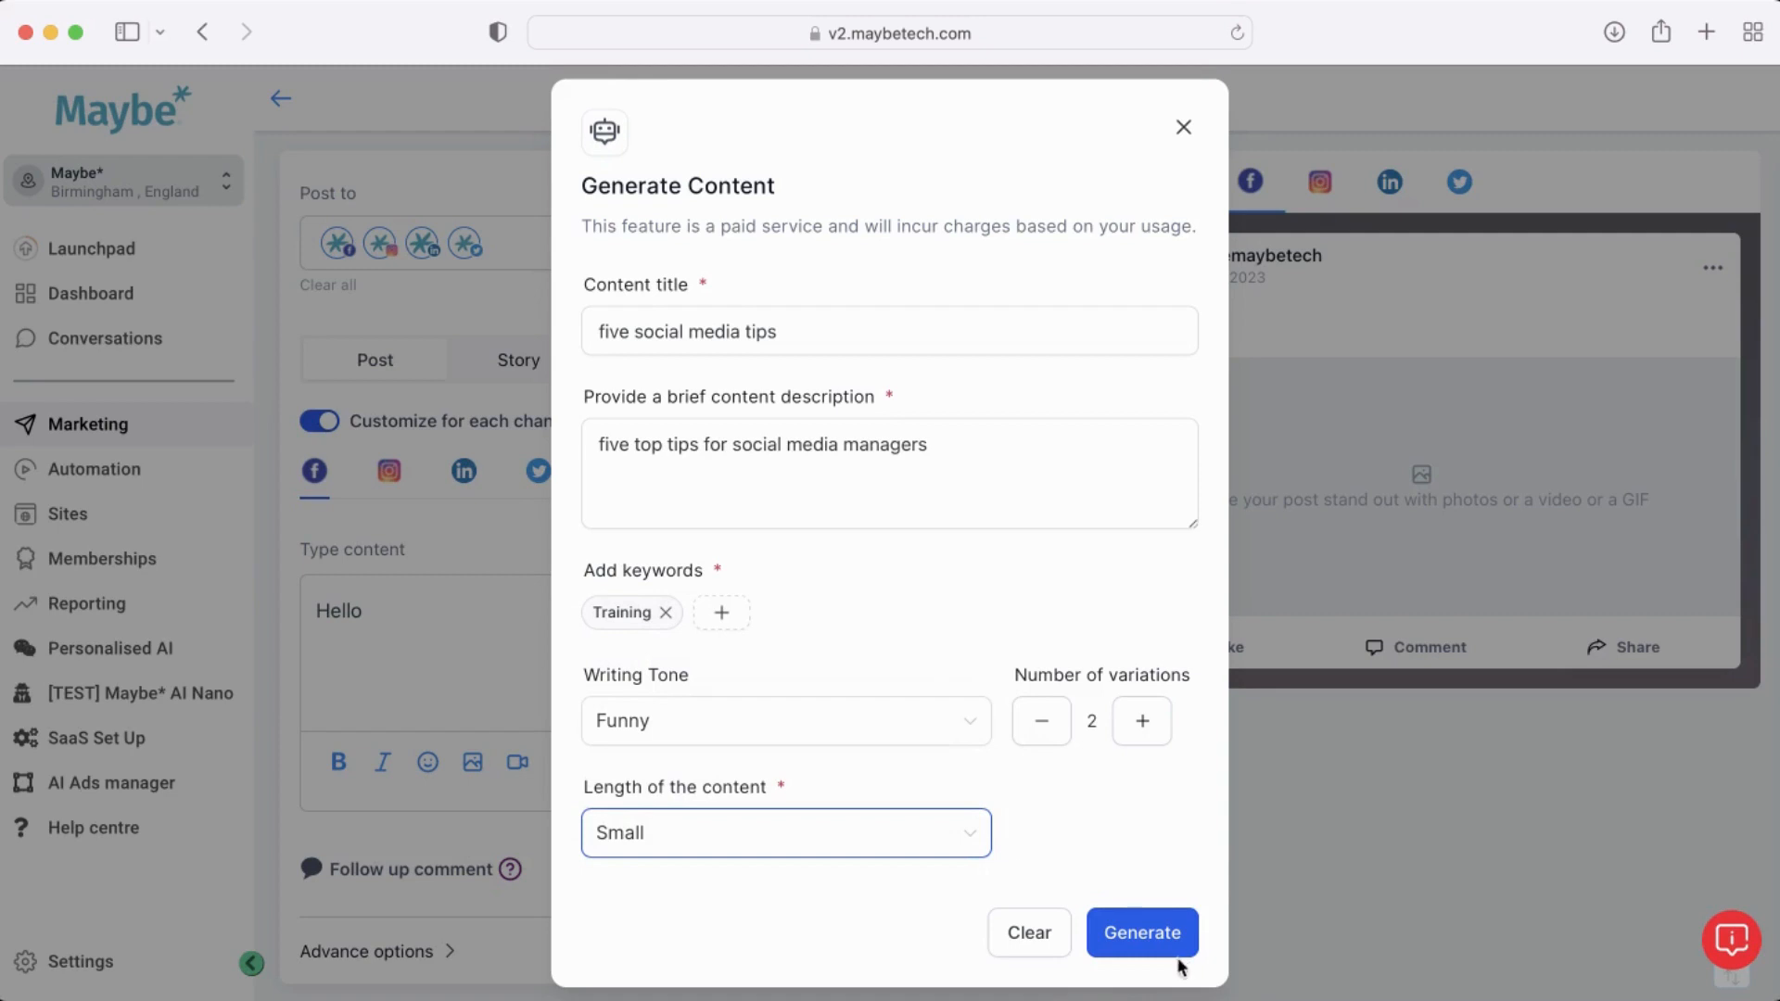
left_click(1151, 953)
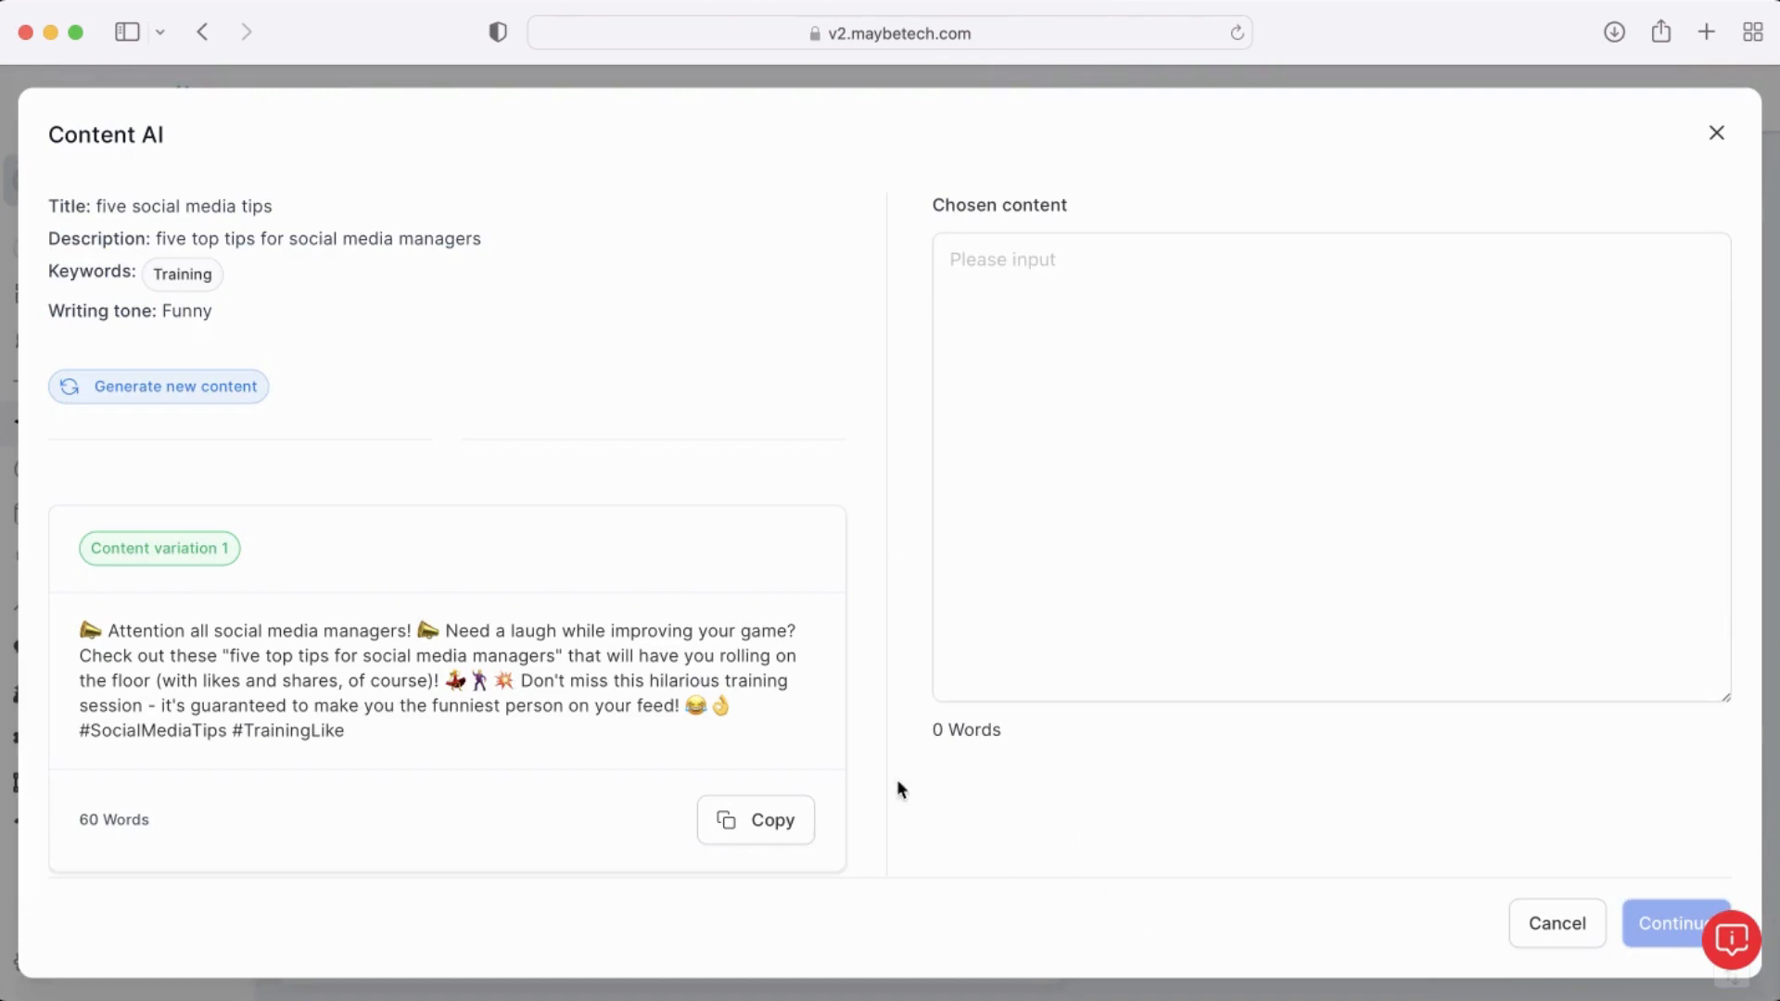
Choose content variation 1 from the Content AI results and insert it into the post.
scroll(866, 787, "down", 5)
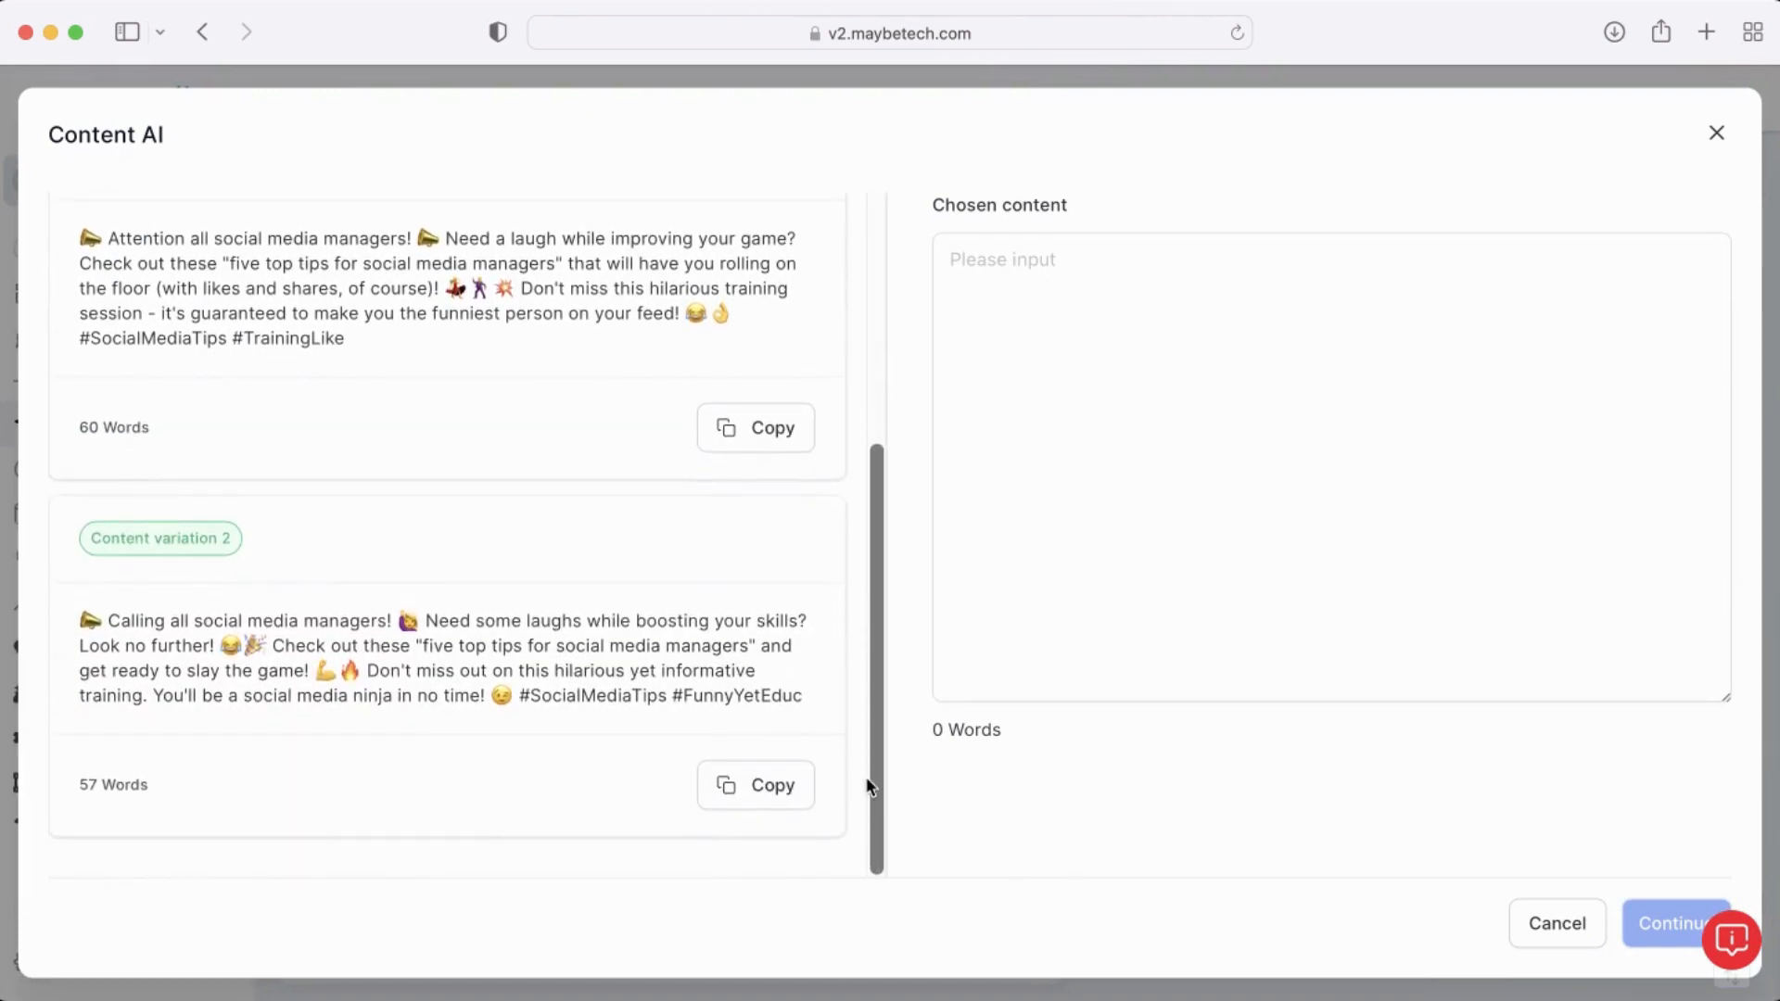
scroll(870, 786, "up", 1)
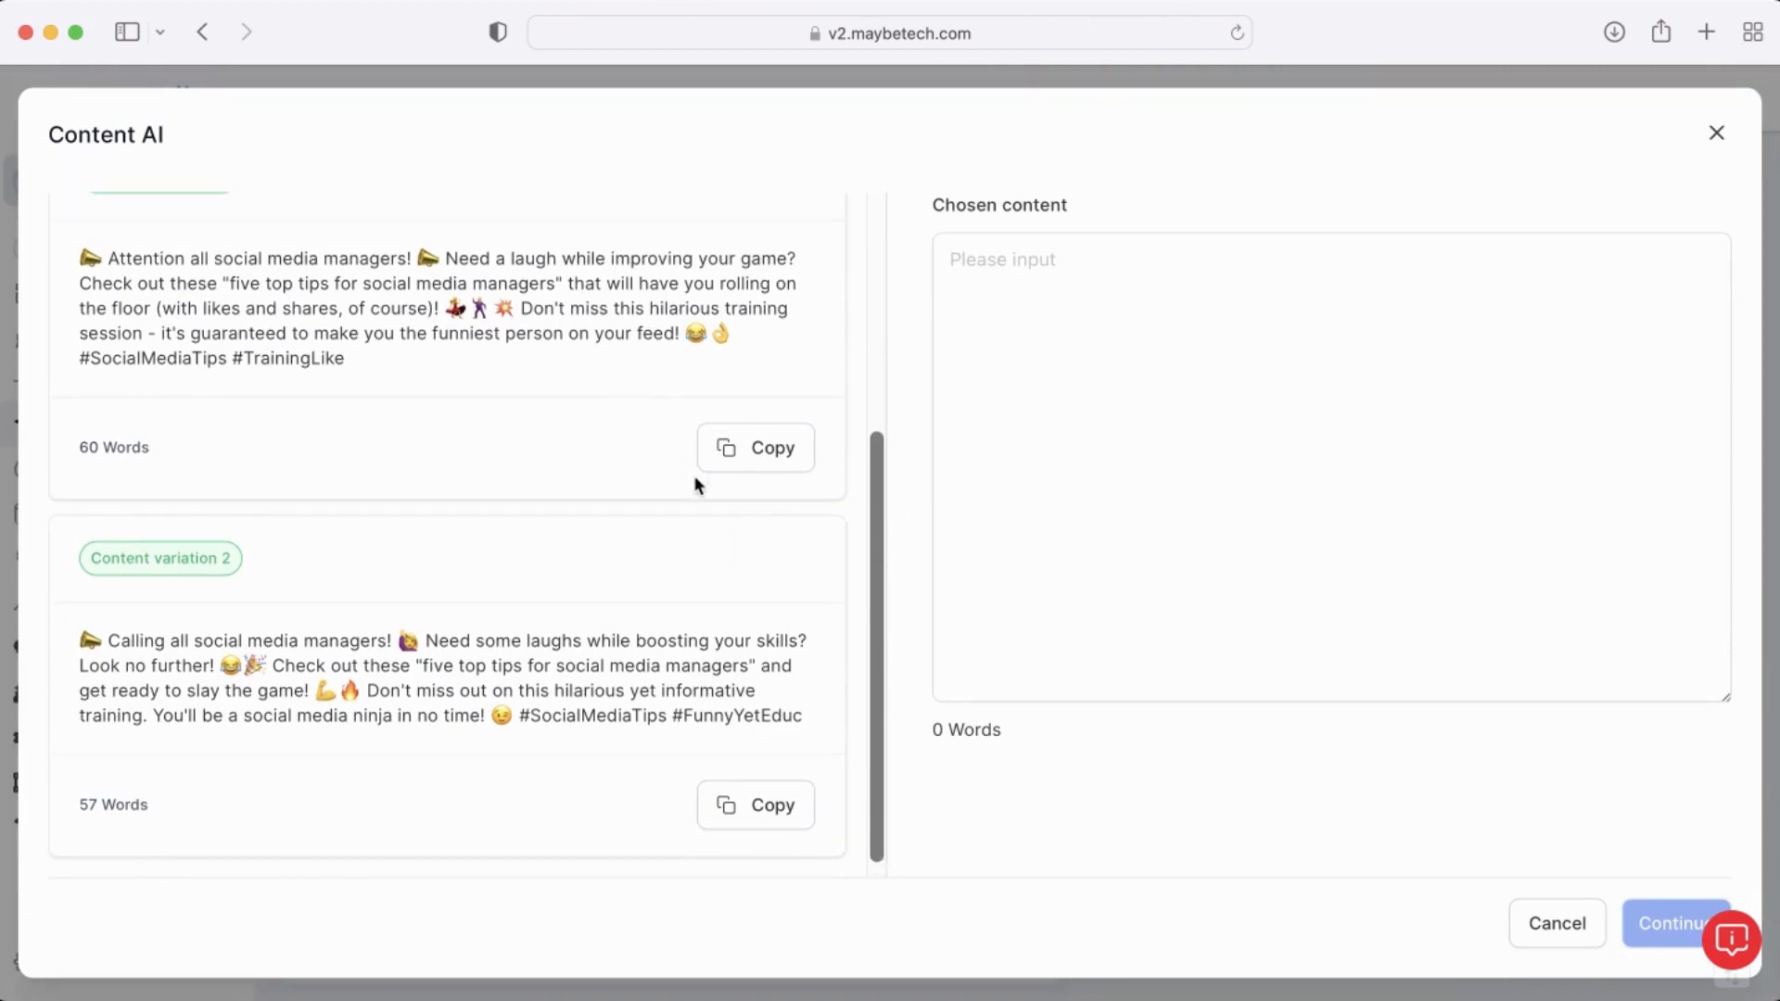
left_click(754, 458)
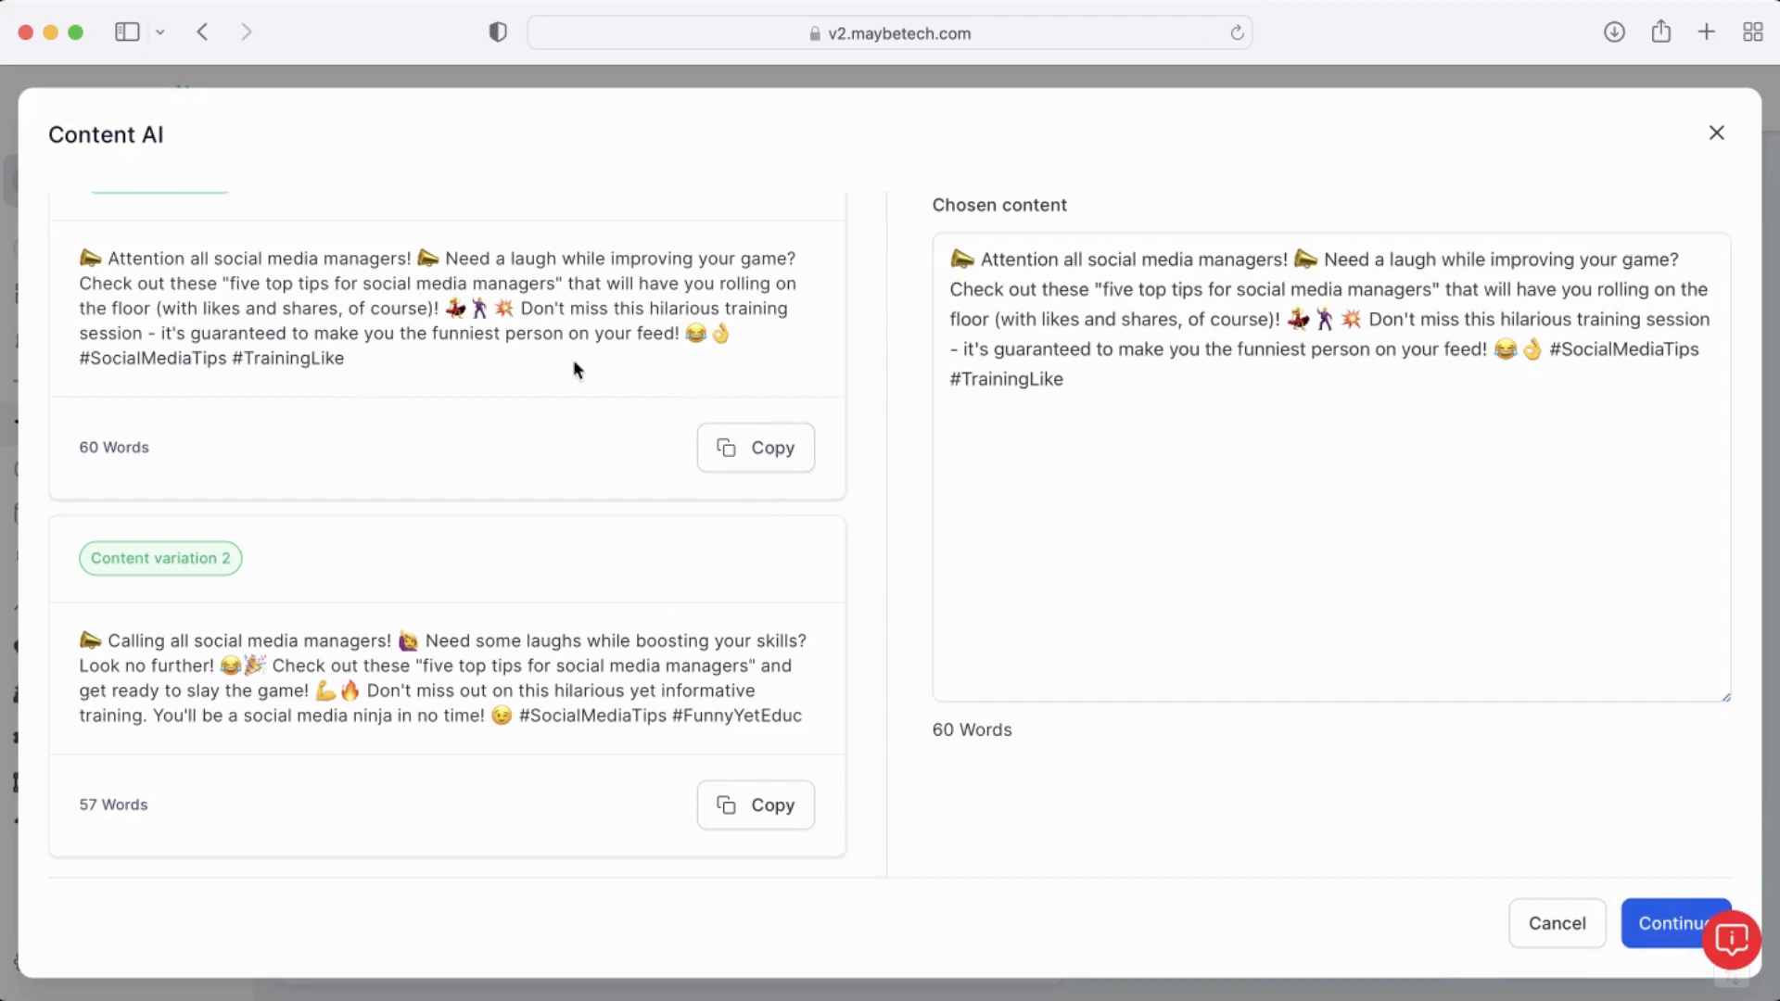
left_click(1669, 924)
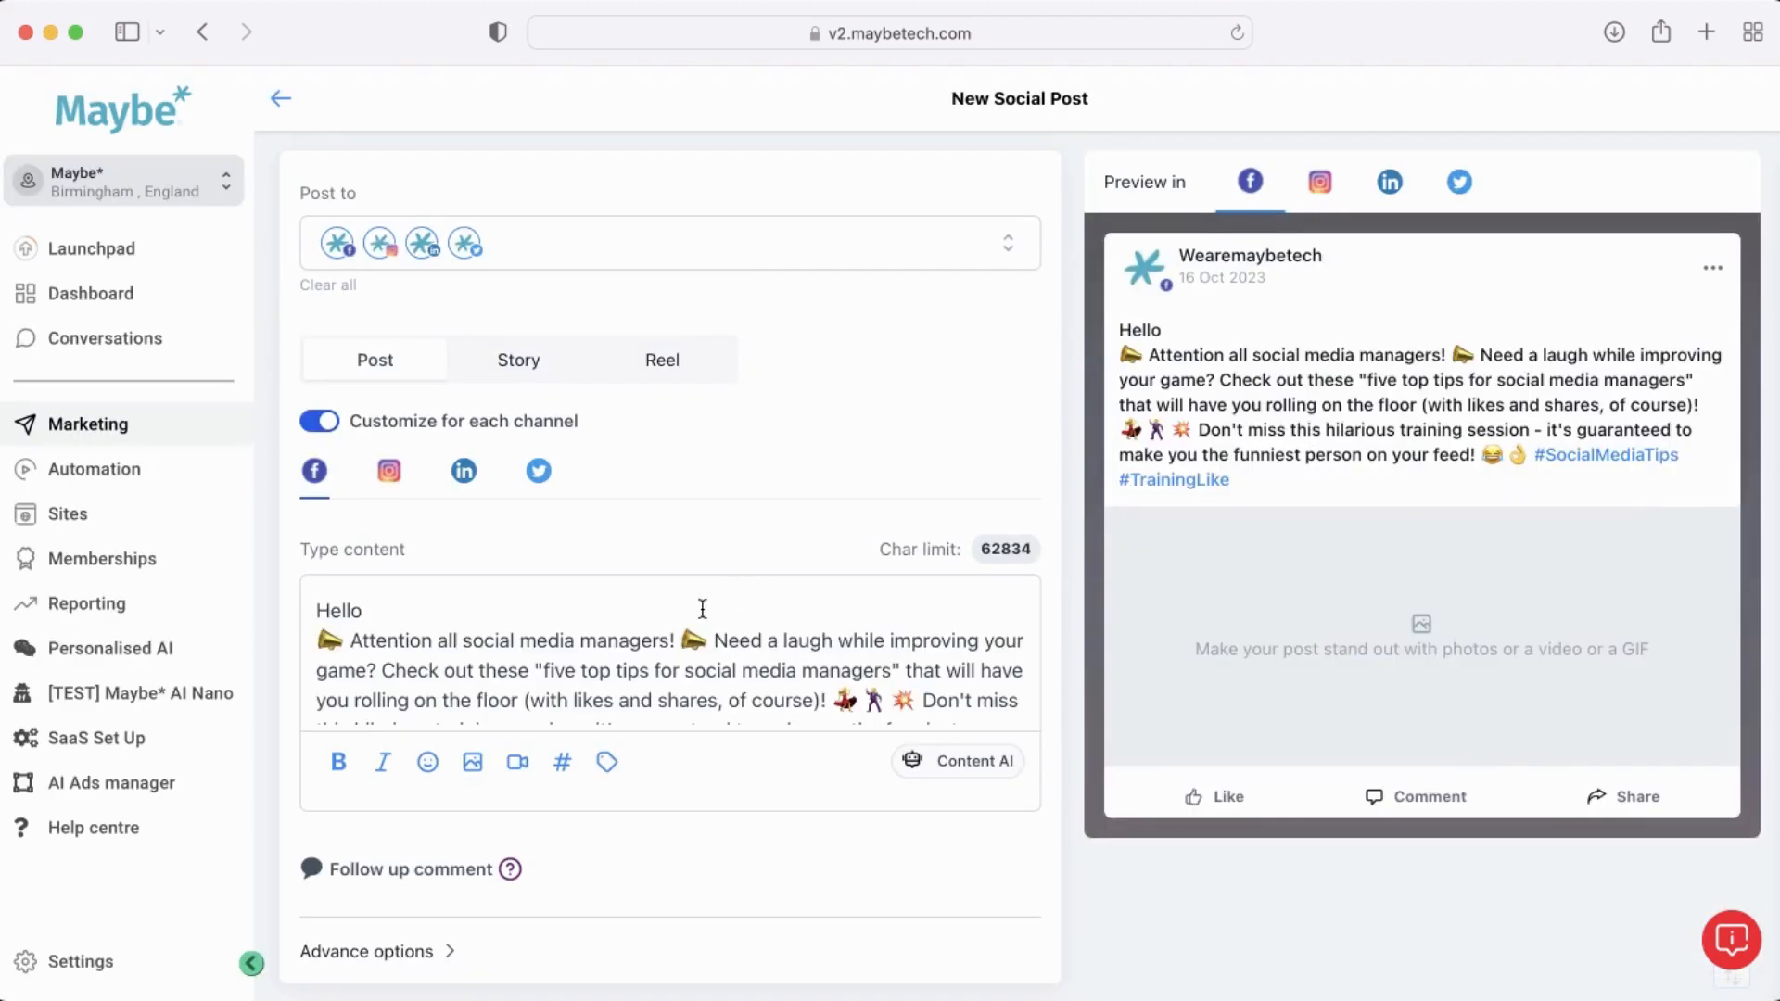
Delete the "Hello" line above the AI-generated text in the Facebook post.
left_click_drag(393, 604, 302, 608)
key("BackSpace")
key("Delete")
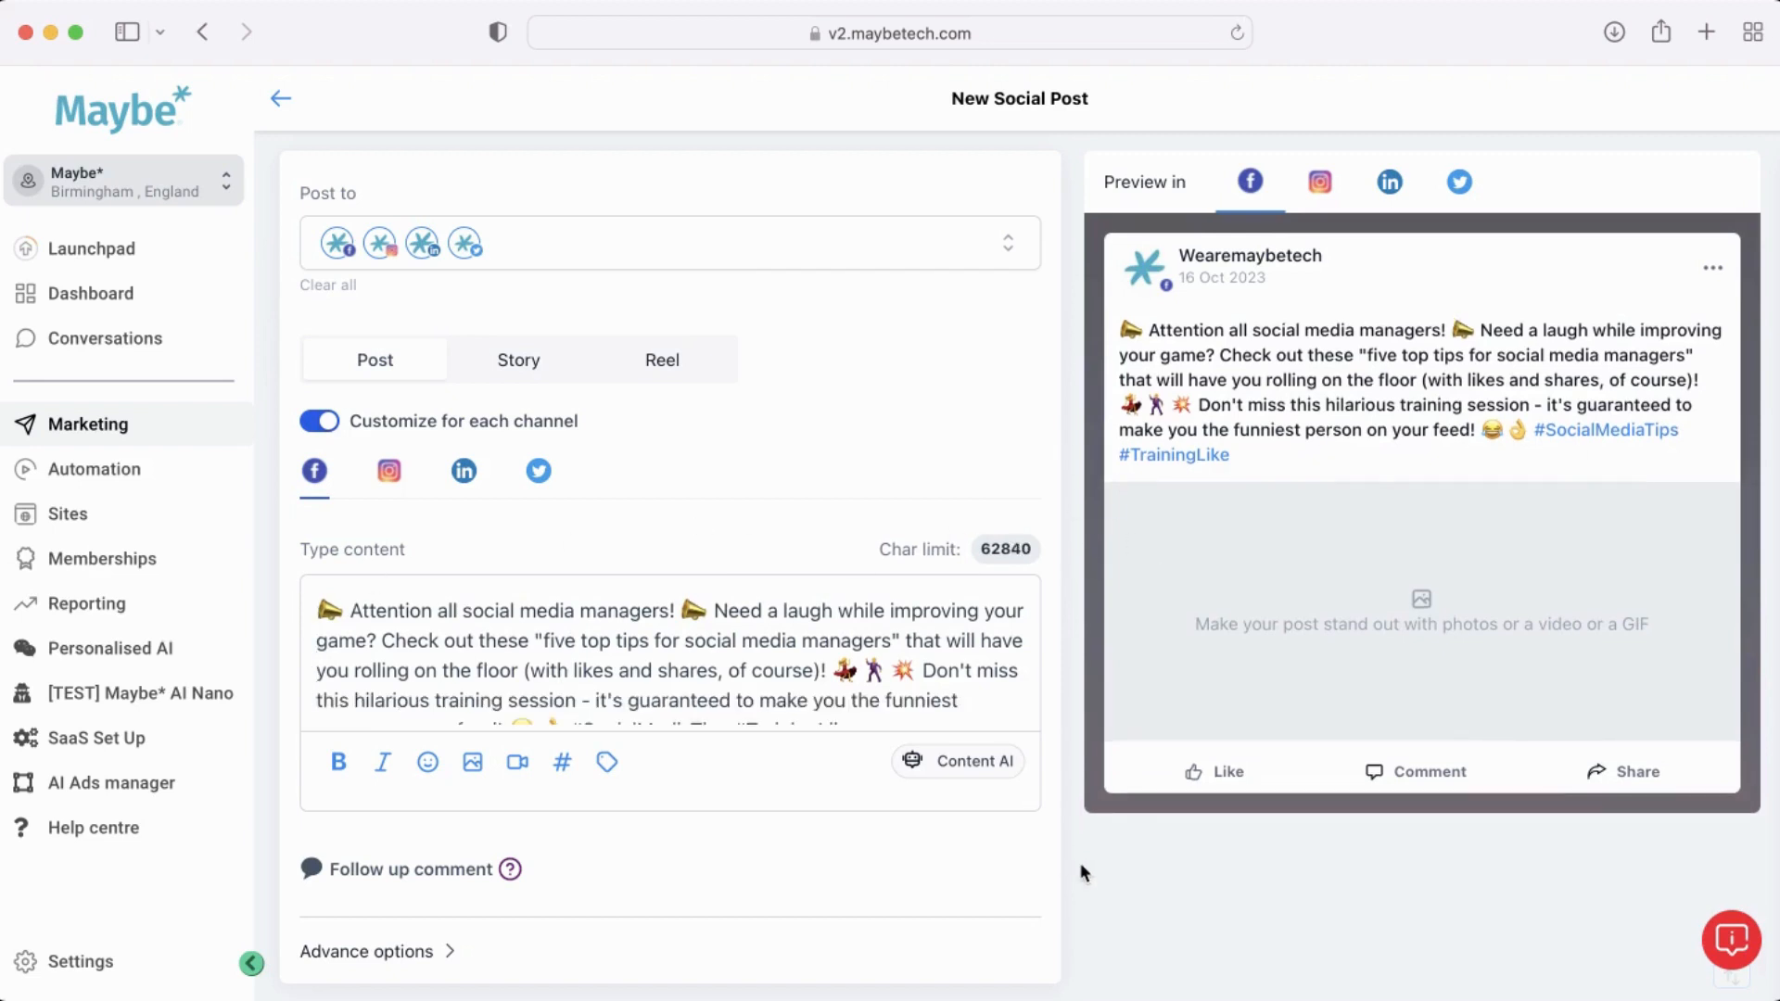
Open the follow up comment field below the post content.
scroll(1067, 863, "down", 3)
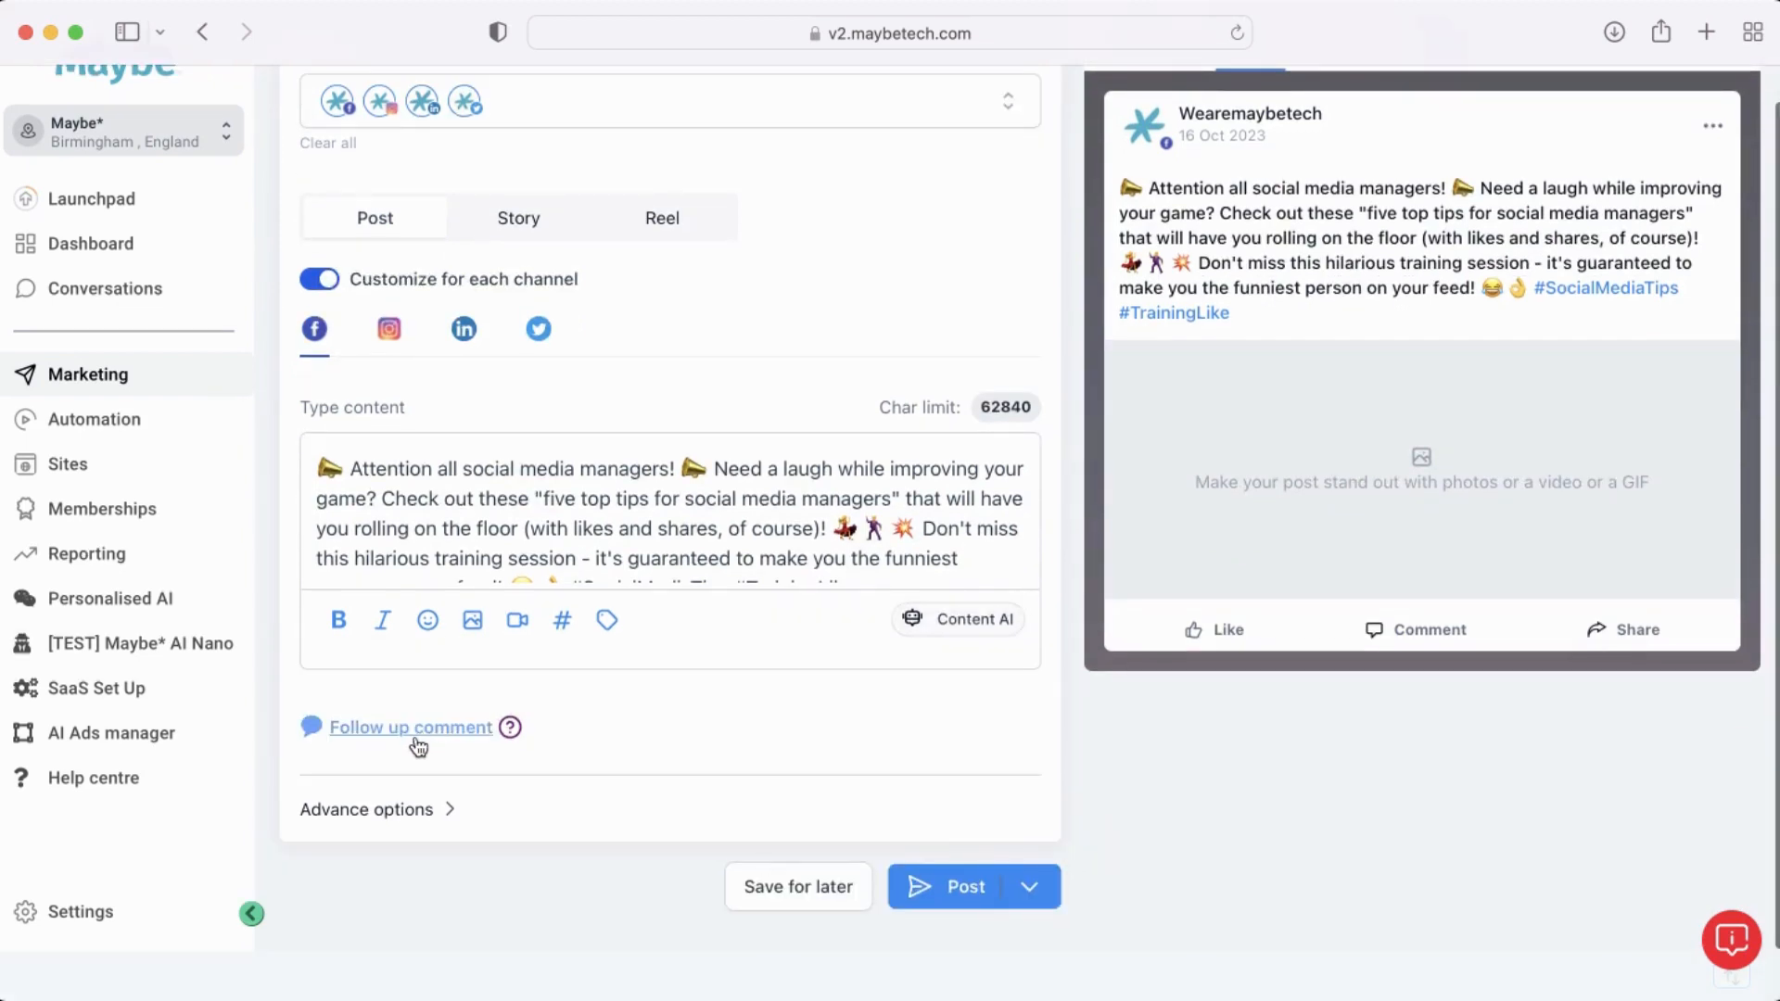
left_click(420, 747)
left_click(413, 799)
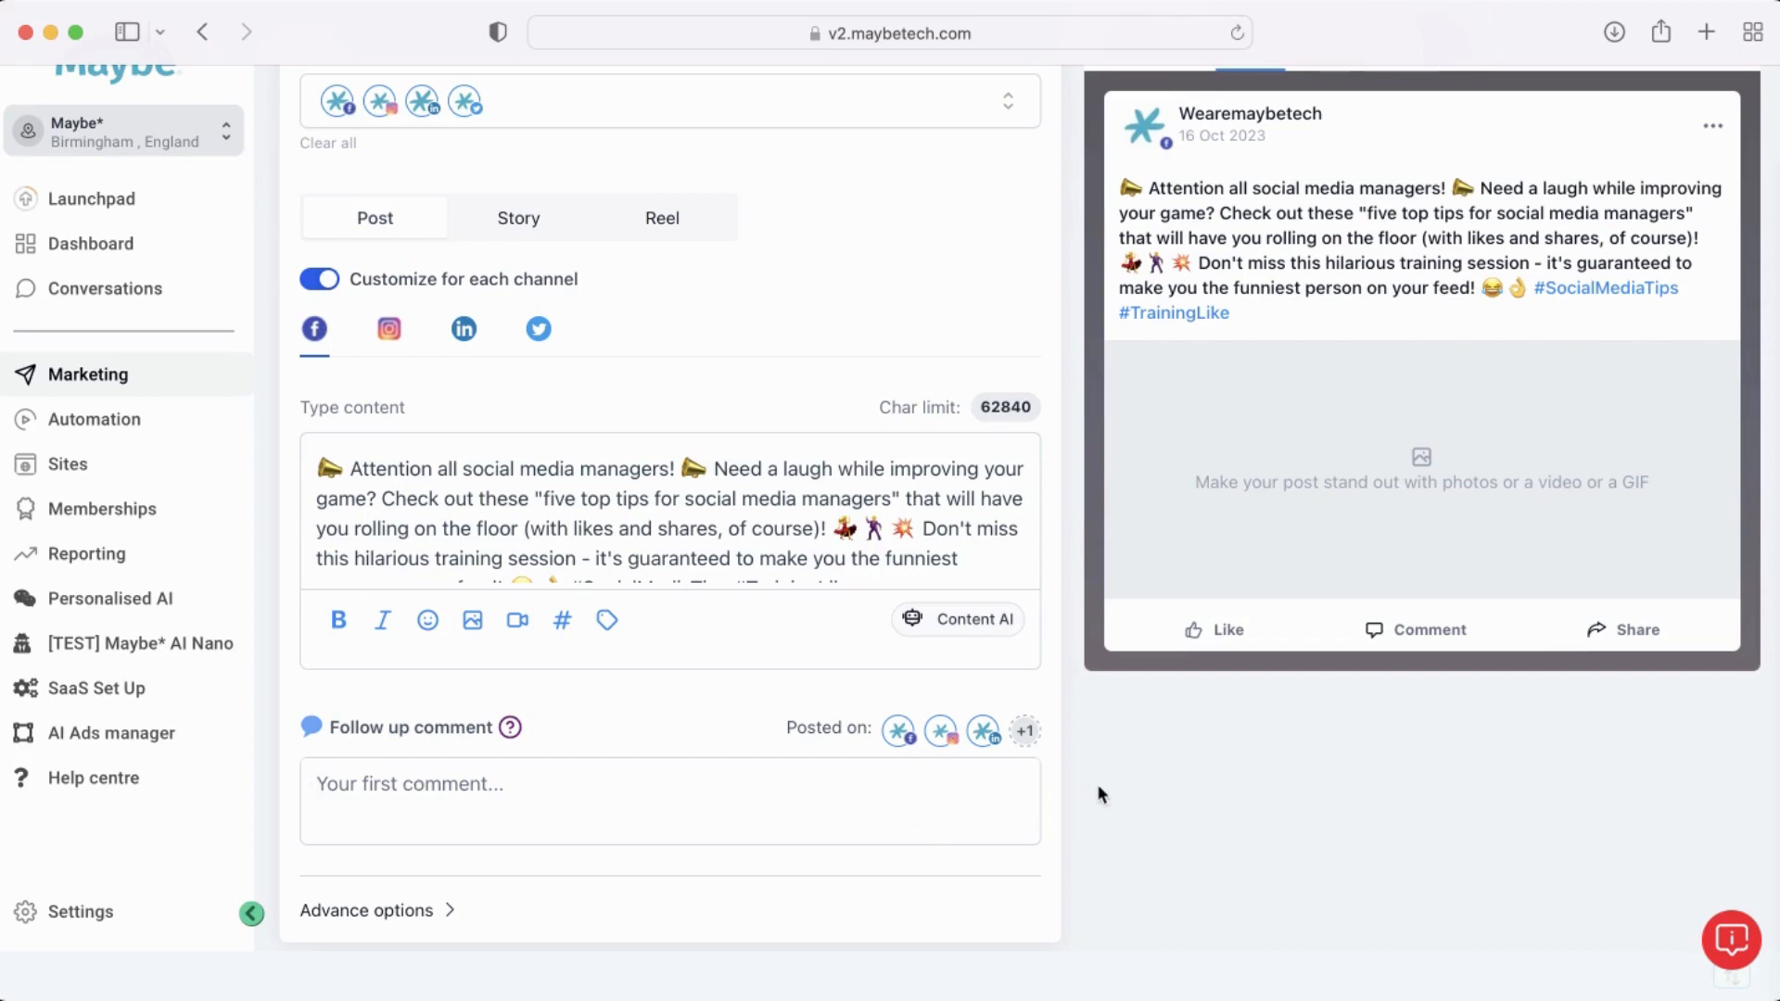
Examine the posting options and the recurring post schedule settings, leaving the post unscheduled.
scroll(1098, 788, "down", 2)
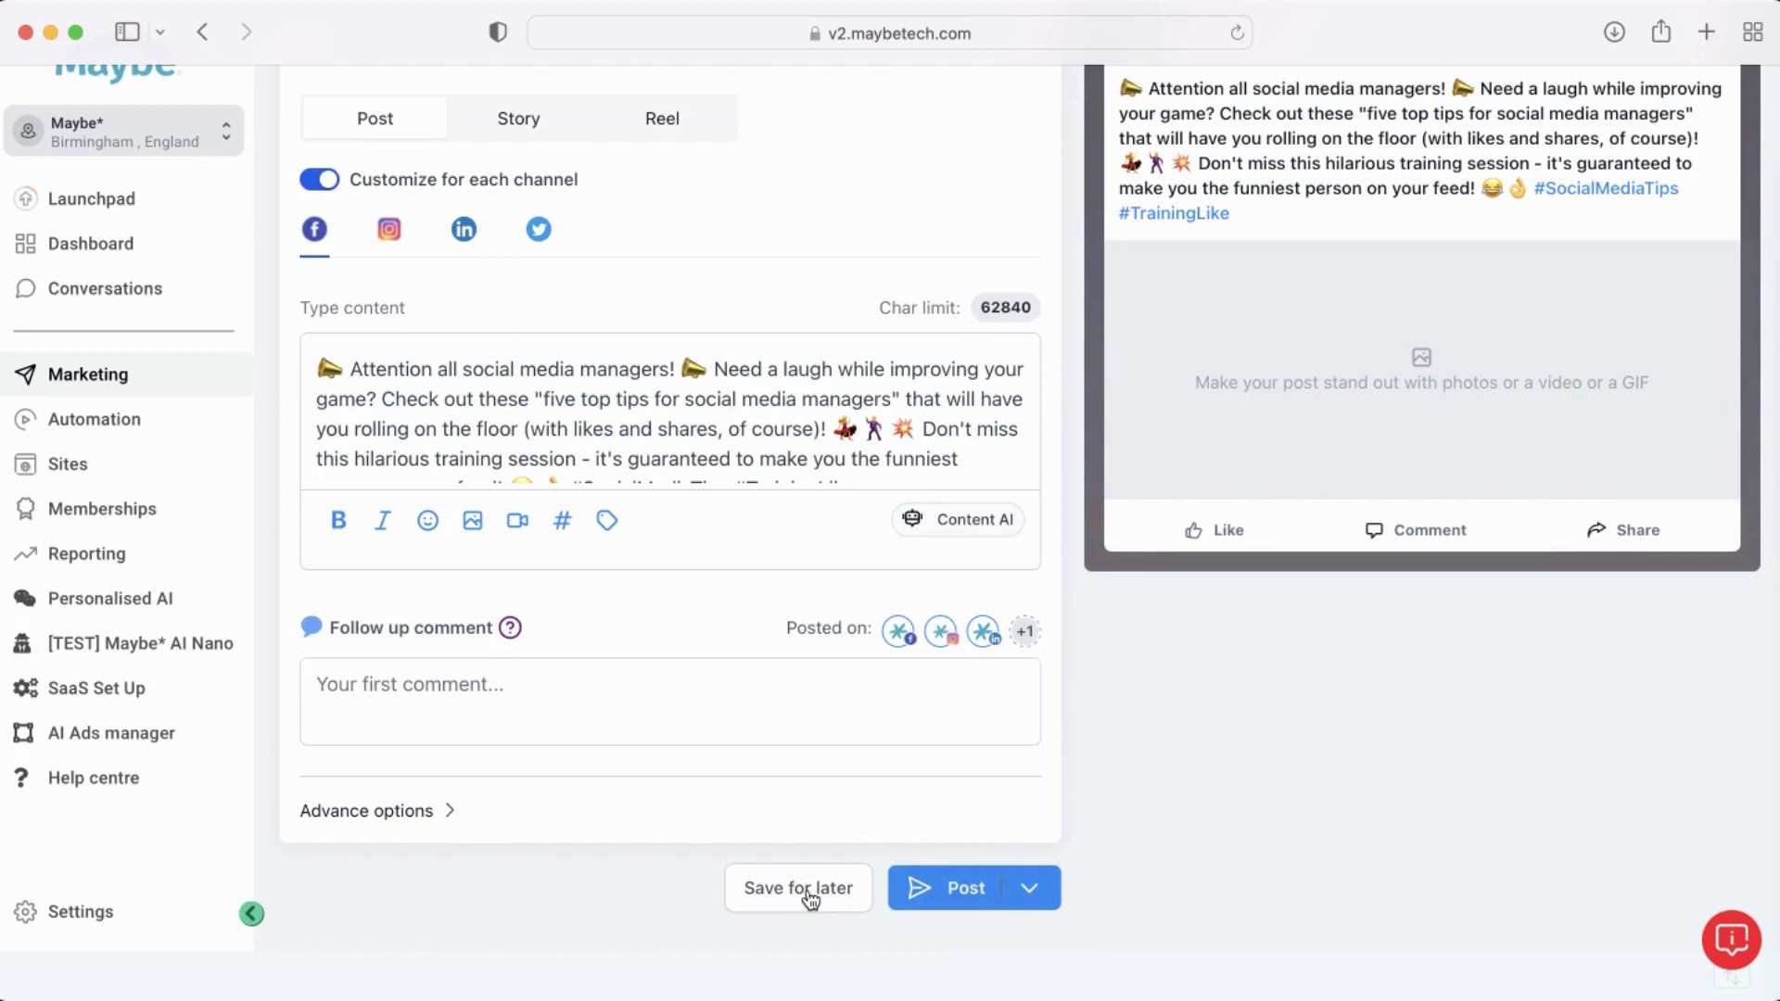
left_click(1046, 896)
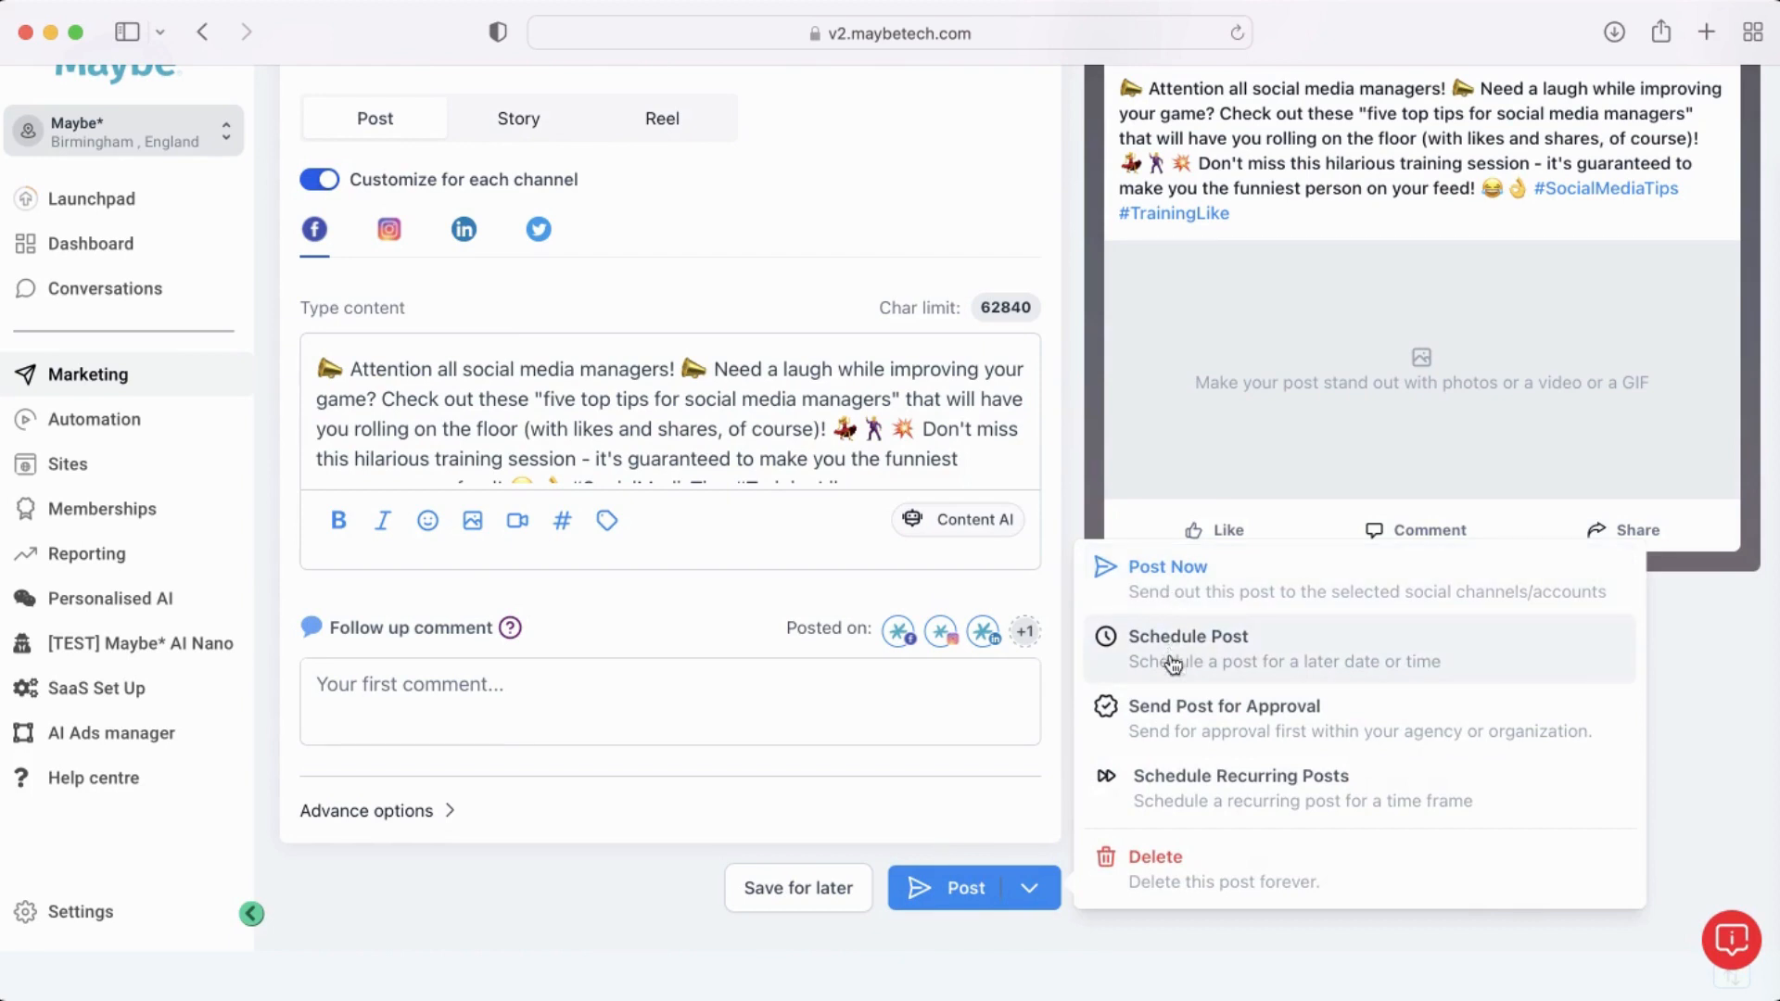
left_click(1175, 793)
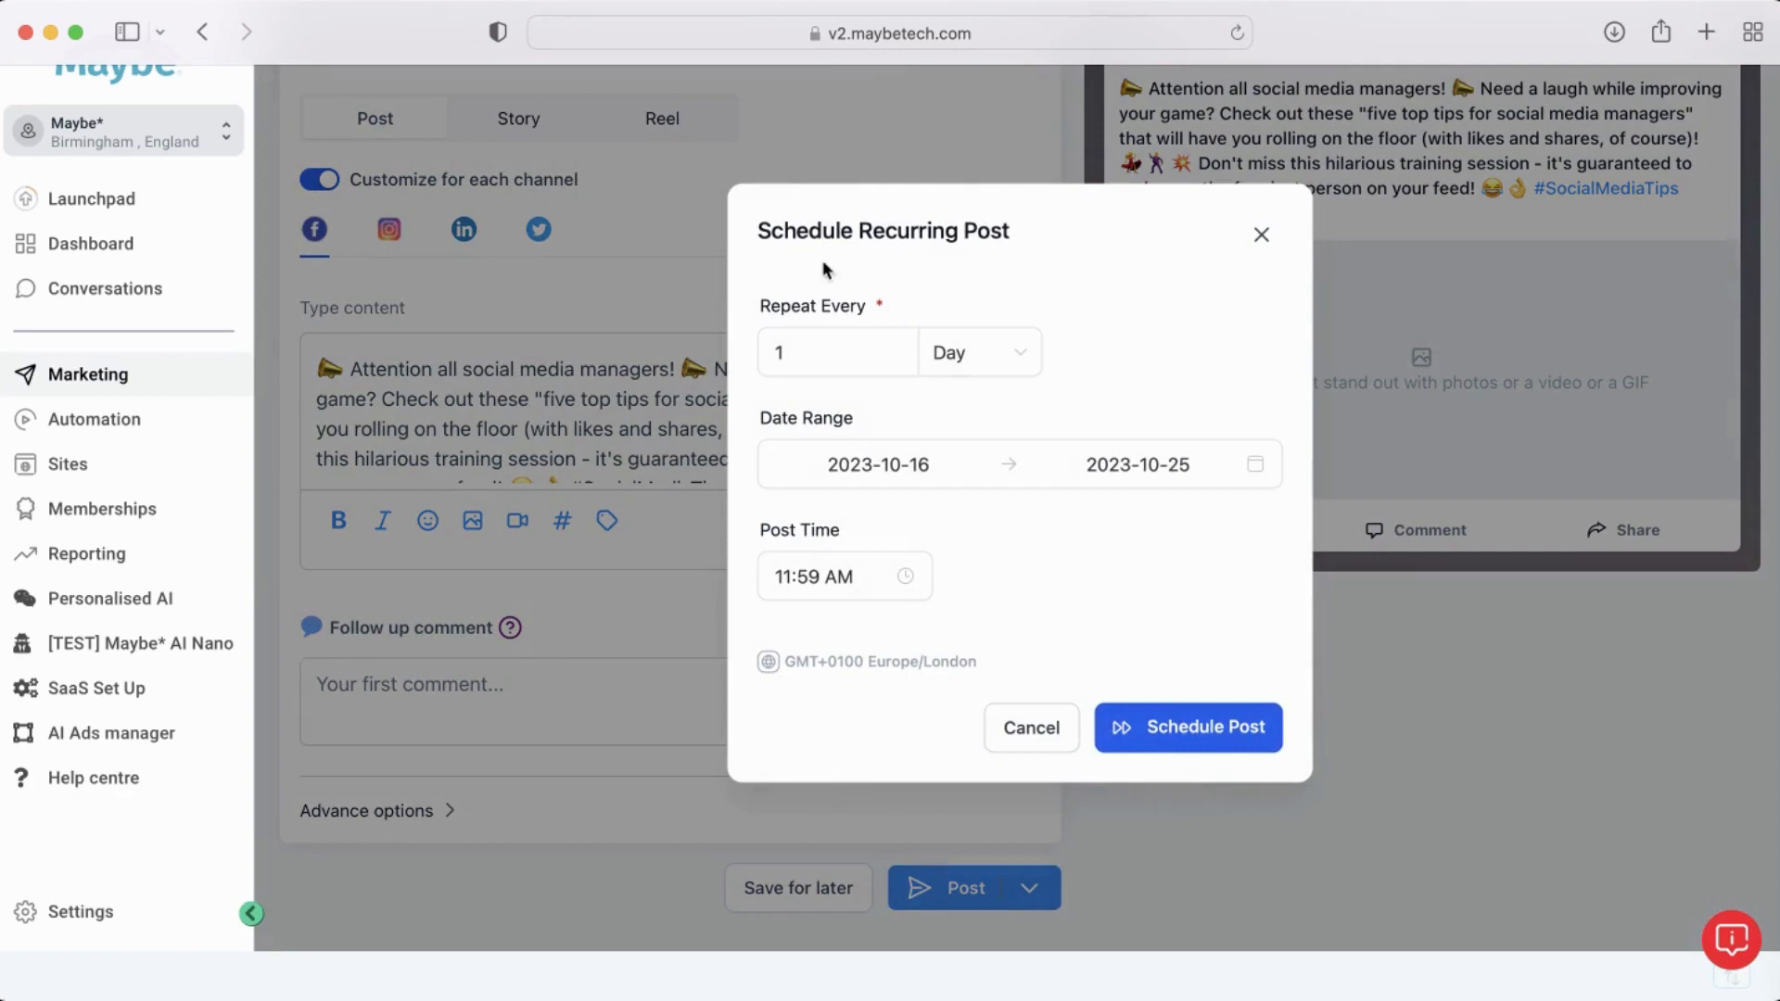
left_click(811, 362)
left_click(1261, 235)
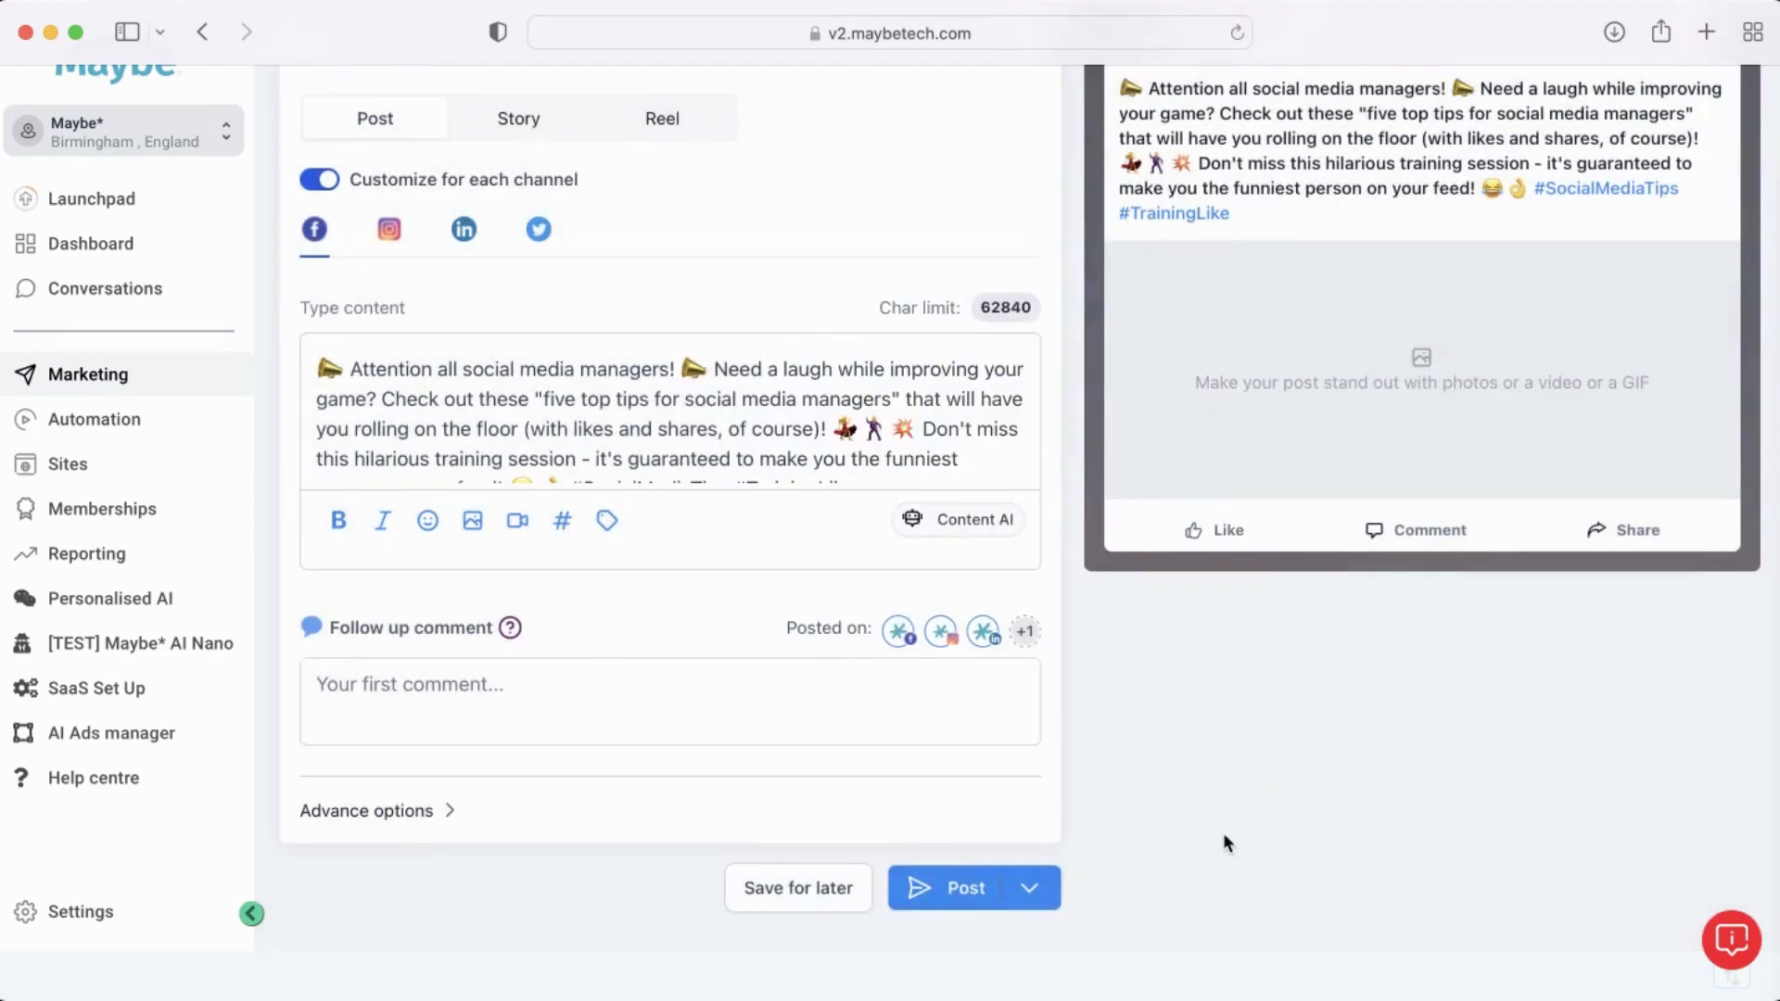